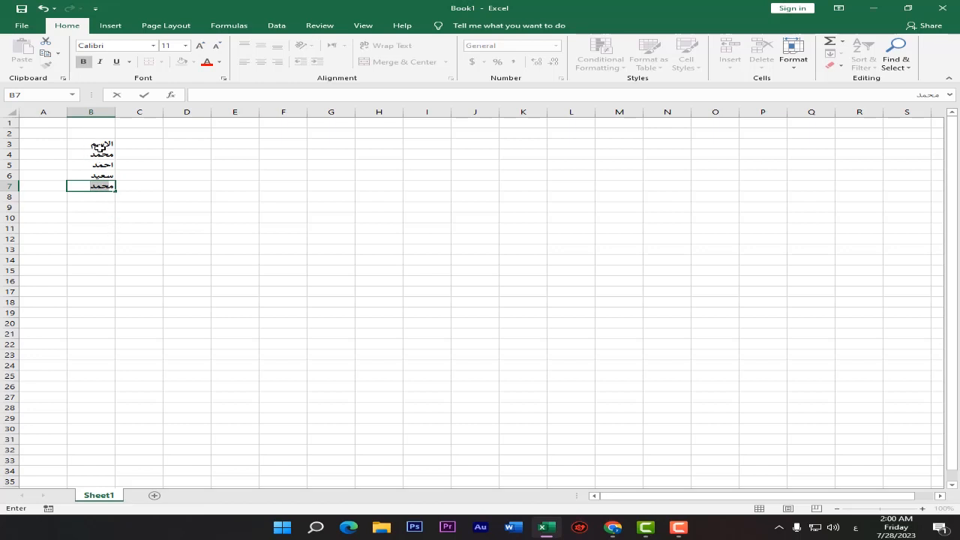
# Step: Confirm the suggested name in cell B7, and reopen the cell to add and remove a few trial characters
pyautogui.click(94, 196)
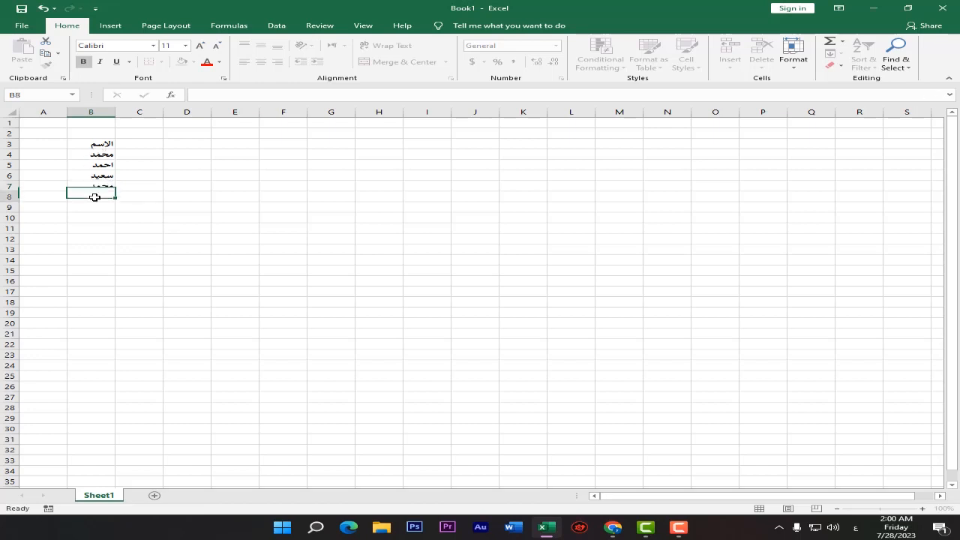
pyautogui.doubleClick(91, 186)
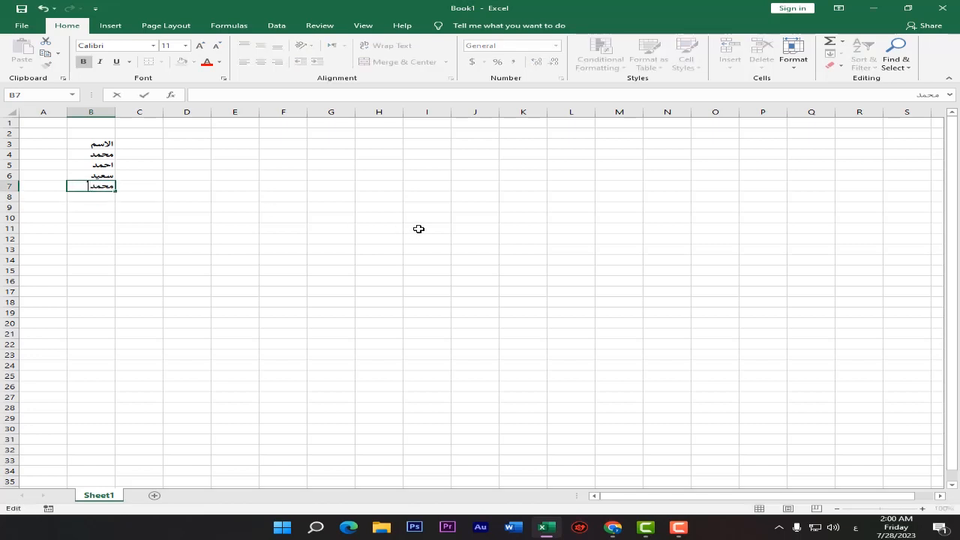
pyautogui.write('يثي')
pyautogui.press('BackSpace')
pyautogui.press('BackSpace')
pyautogui.press('BackSpace')
pyautogui.press('BackSpace')
pyautogui.click(104, 203)
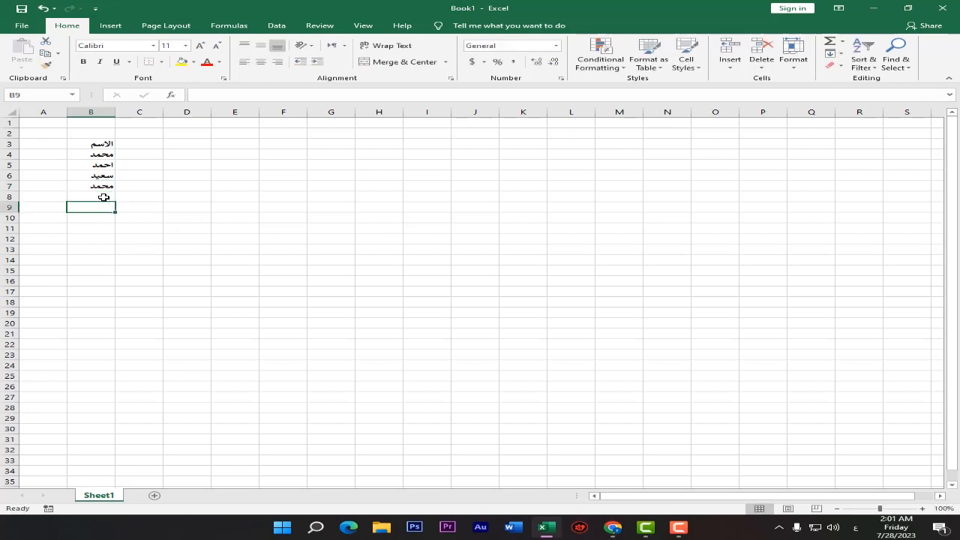
pyautogui.click(103, 197)
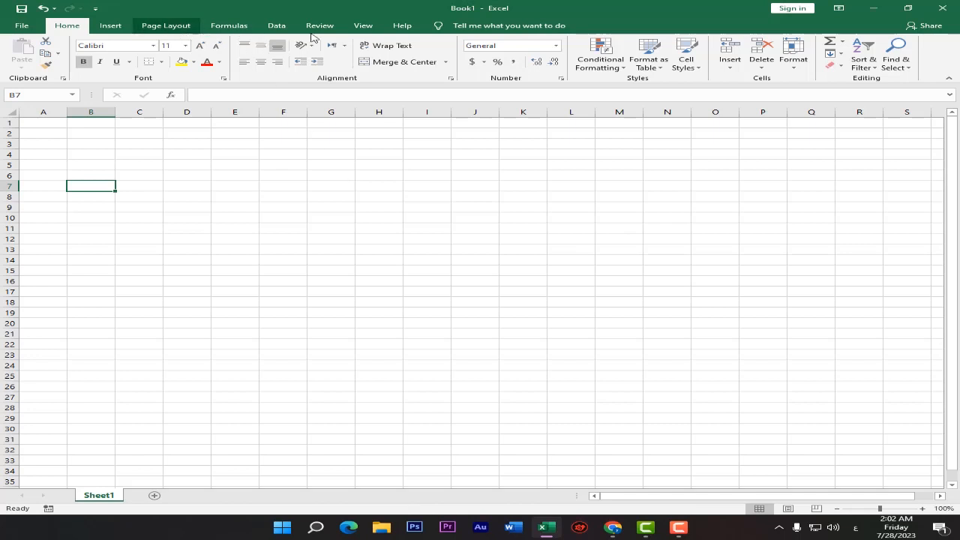
# Step: Switch the sheet's direction to right-to-left
pyautogui.click(175, 28)
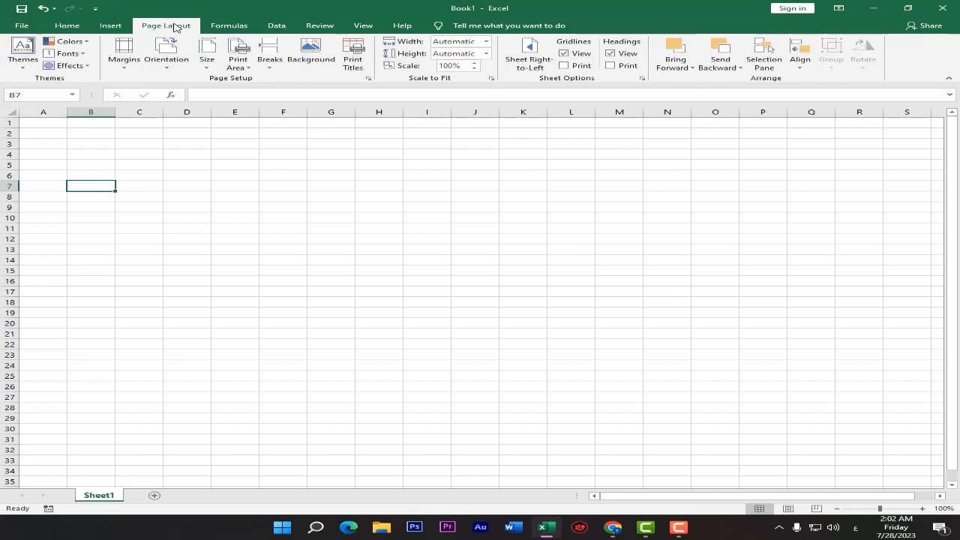
pyautogui.click(542, 60)
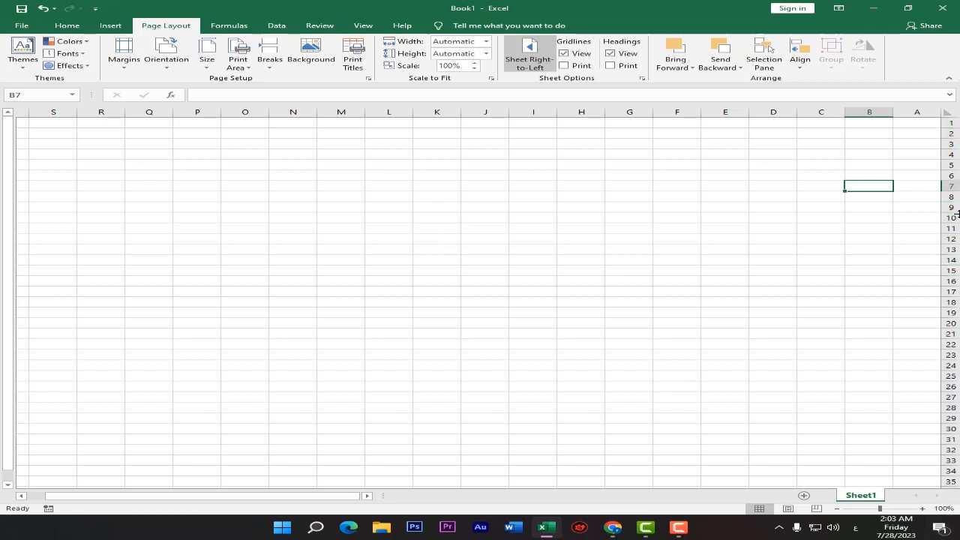
# Step: Delete the empty row 5 from the sheet
pyautogui.click(951, 164)
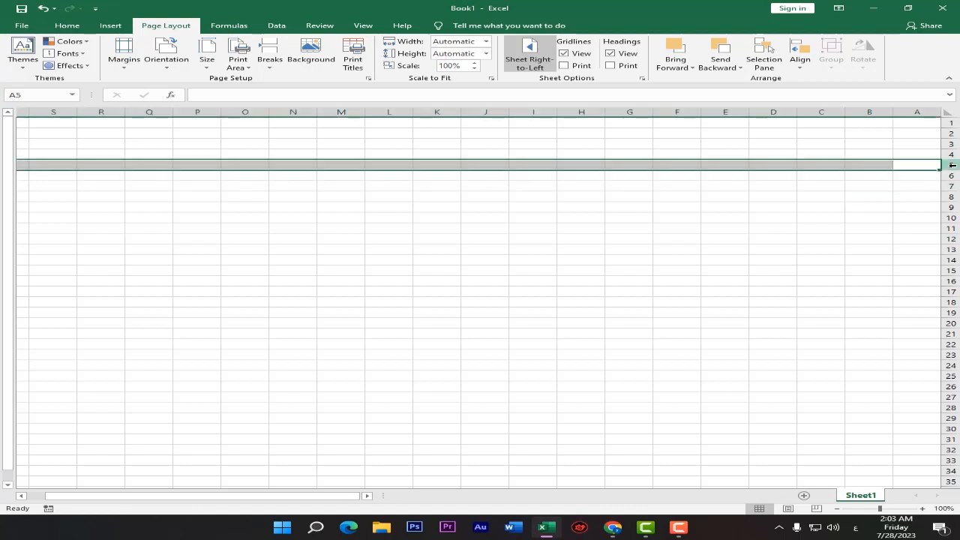
pyautogui.rightClick(951, 164)
pyautogui.click(883, 252)
# Step: Enter a sample first name in English in cell A5, and delete row 5 together with it
pyautogui.click(897, 164)
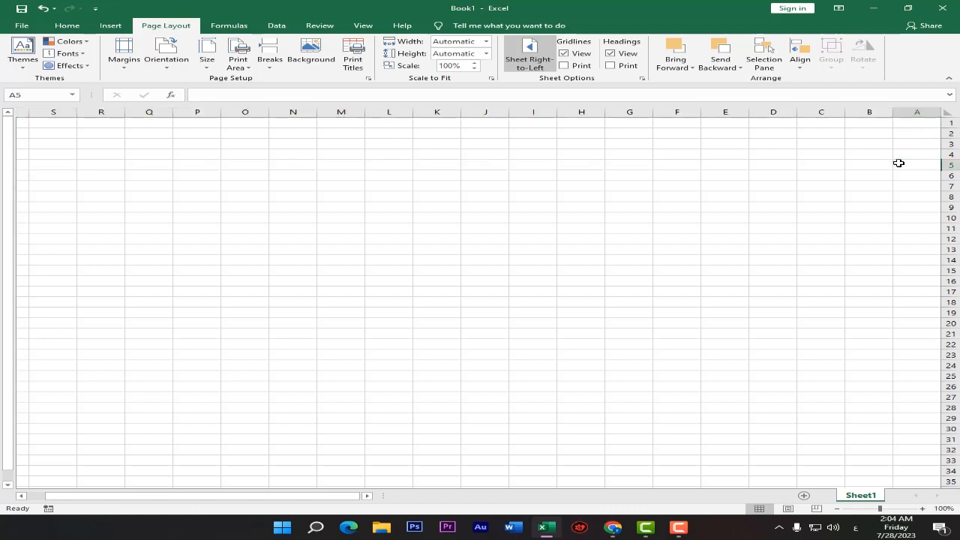
pyautogui.write('يبليب')
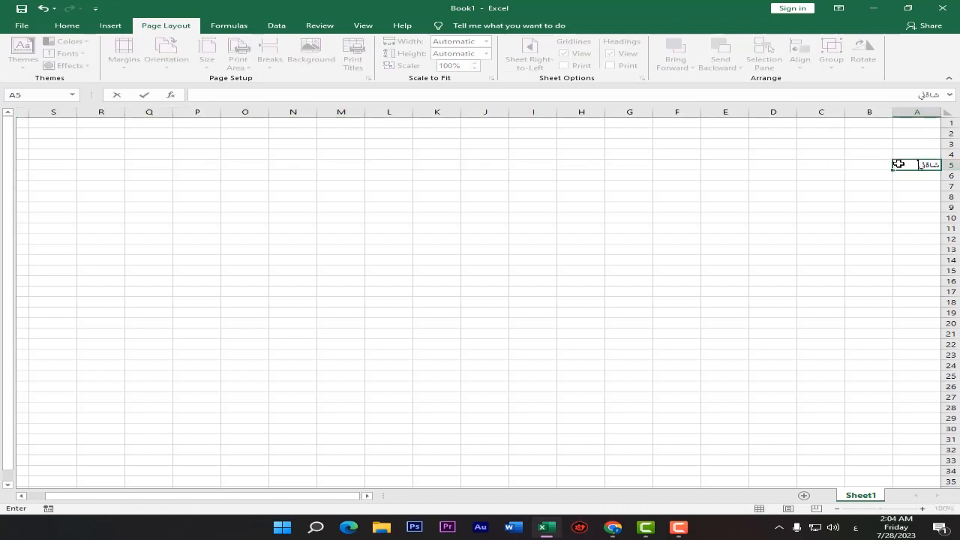
pyautogui.press('BackSpace')
pyautogui.press('BackSpace')
pyautogui.press('BackSpace')
pyautogui.press('BackSpace')
pyautogui.press('BackSpace')
pyautogui.hotkey('alt', 'shift')
pyautogui.write('ahmed')
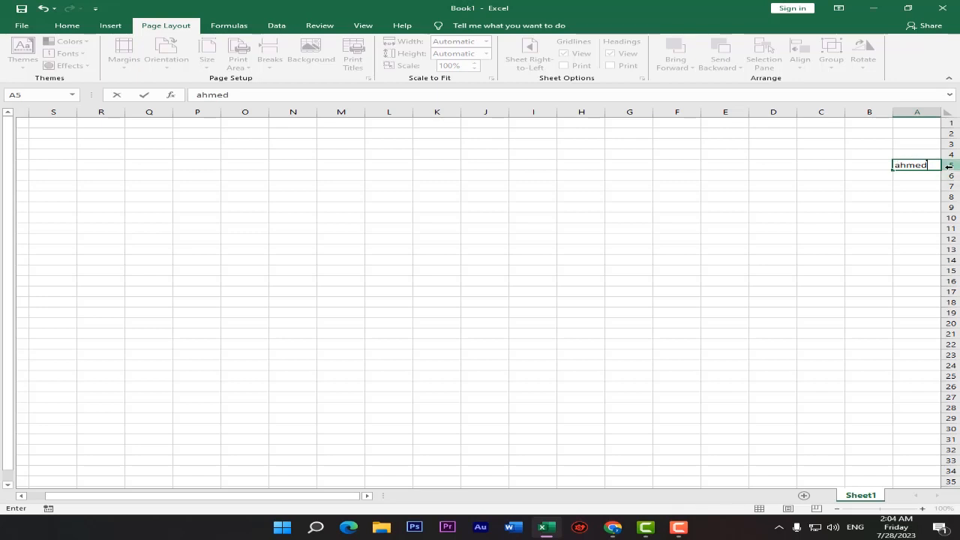
pyautogui.press('Return')
pyautogui.rightClick(950, 166)
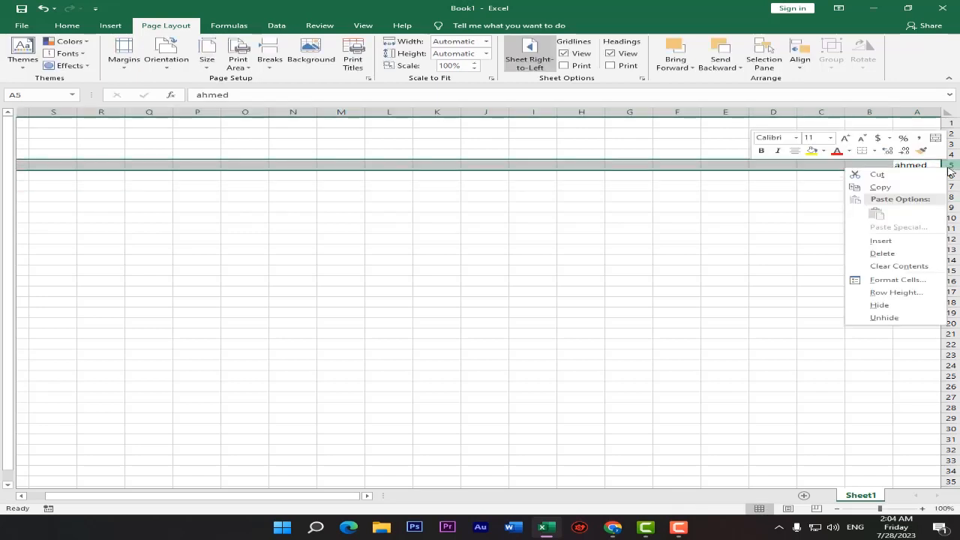
pyautogui.click(893, 253)
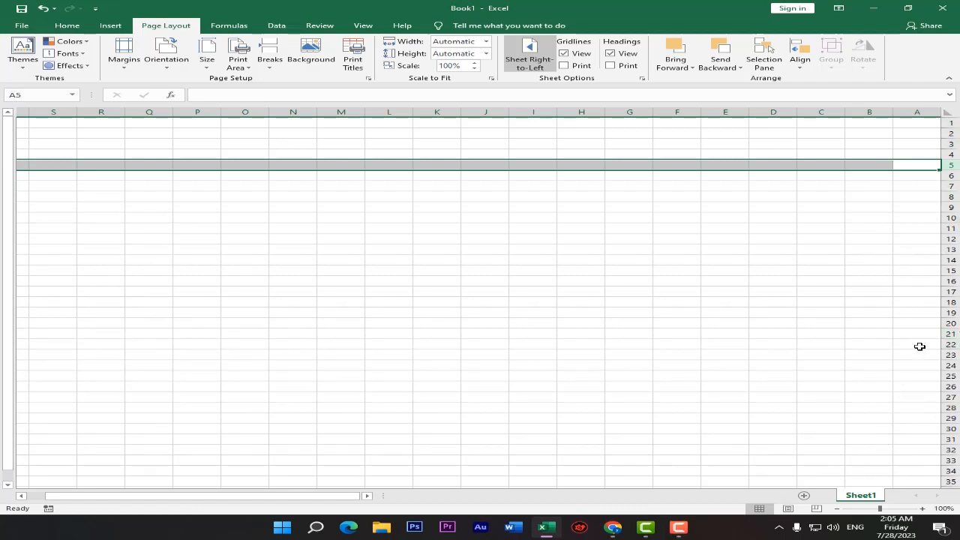
# Step: Hide row 4
pyautogui.rightClick(949, 155)
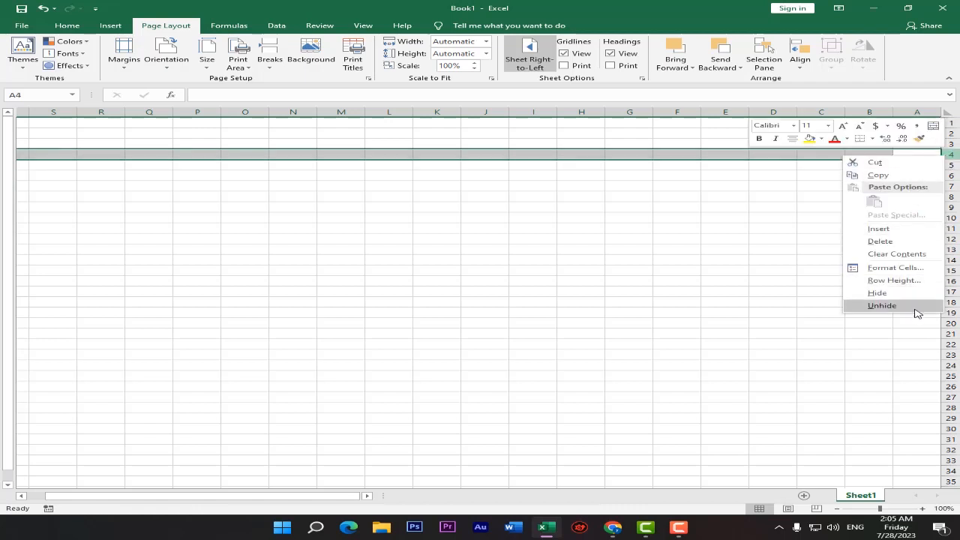
pyautogui.click(882, 294)
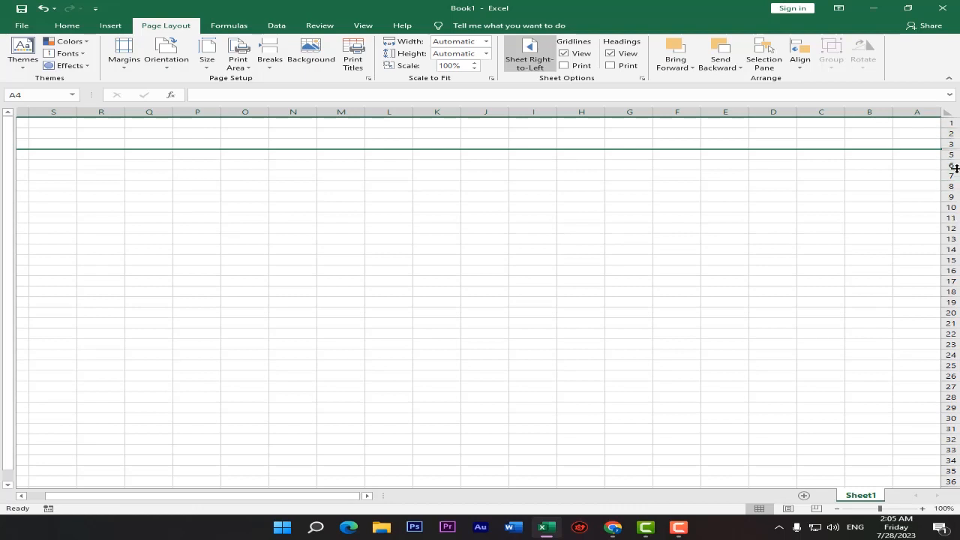
# Step: Unhide row 4 between rows 3 and 5
pyautogui.click(949, 147)
pyautogui.rightClick(947, 146)
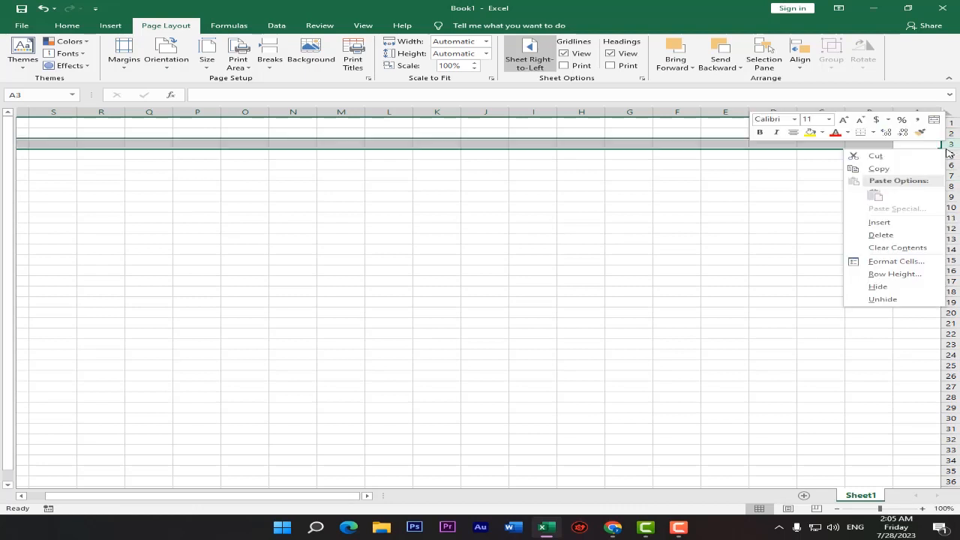
pyautogui.click(891, 299)
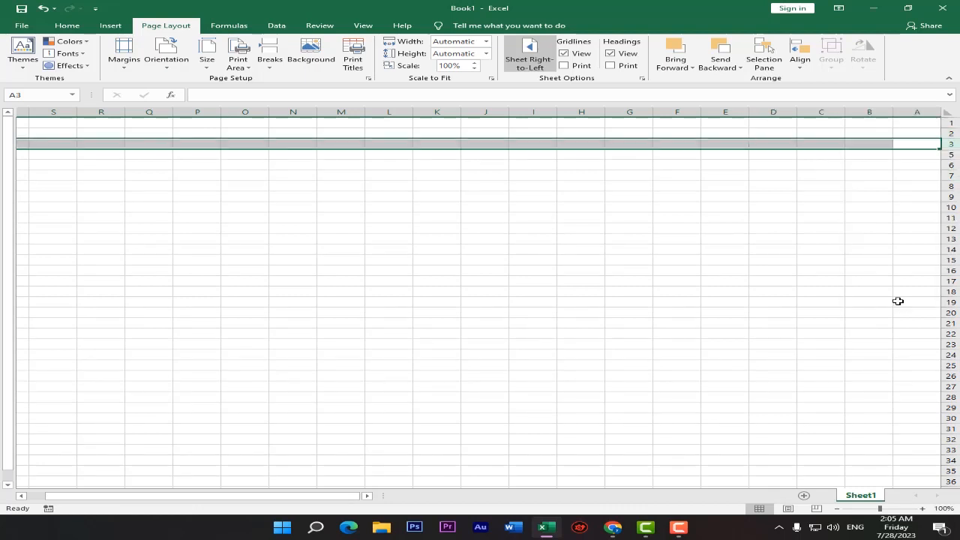
pyautogui.click(956, 148)
pyautogui.rightClick(956, 148)
pyautogui.click(900, 304)
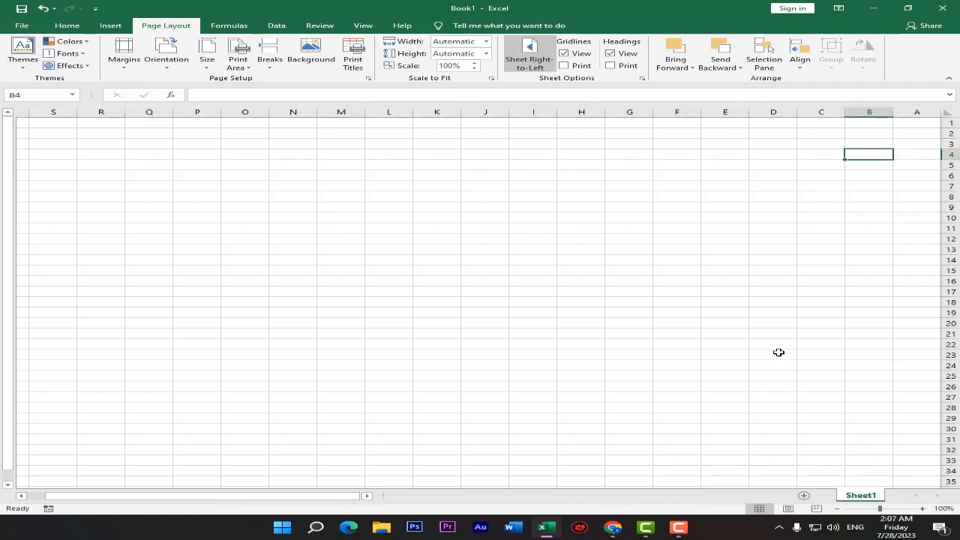
pyautogui.click(920, 125)
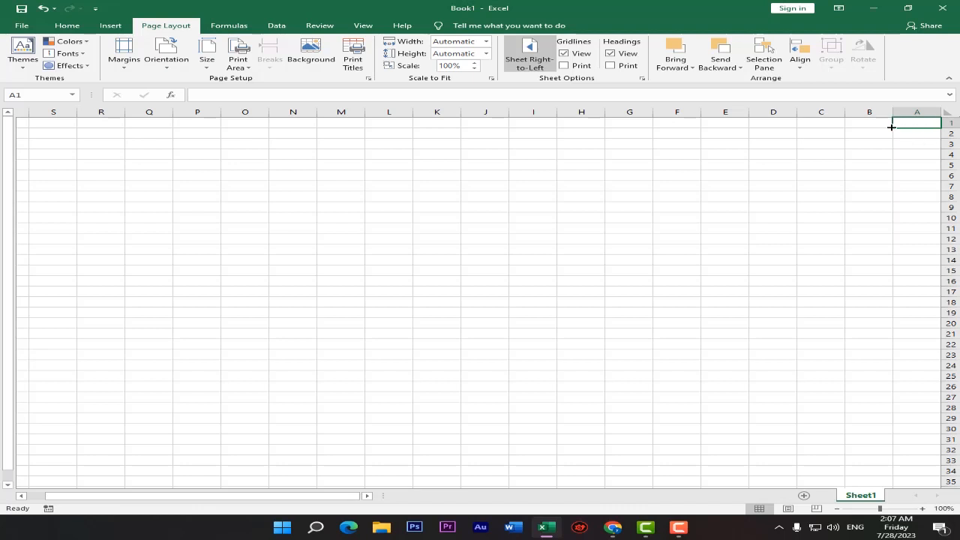
pyautogui.click(847, 133)
pyautogui.click(831, 125)
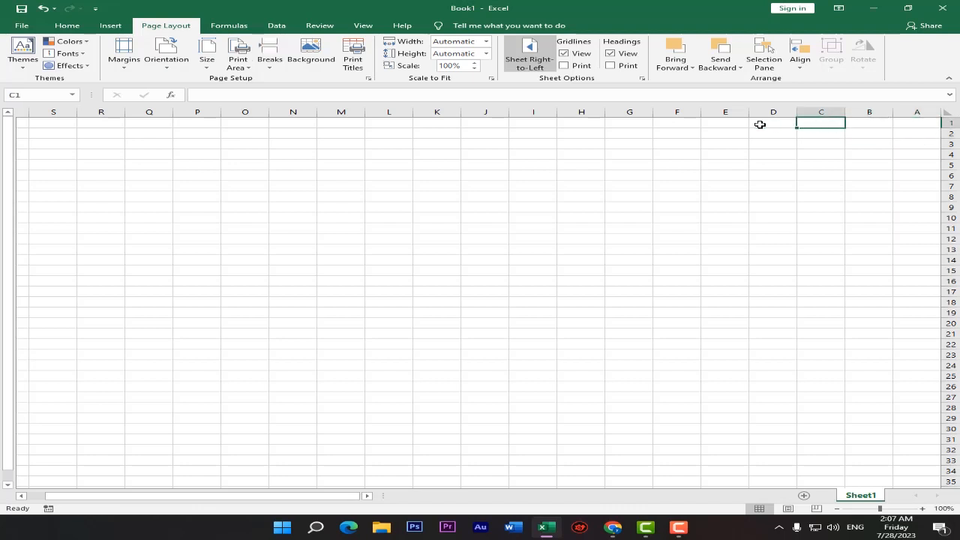
pyautogui.click(870, 157)
pyautogui.click(861, 174)
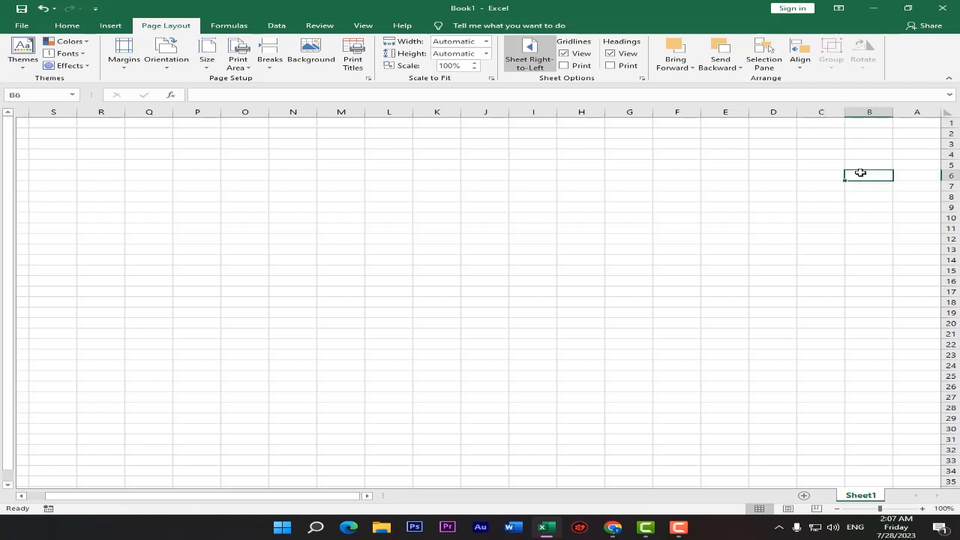
# Step: Enter the Arabic title "كشف بيانات الموظفين" in cell B3
pyautogui.click(868, 144)
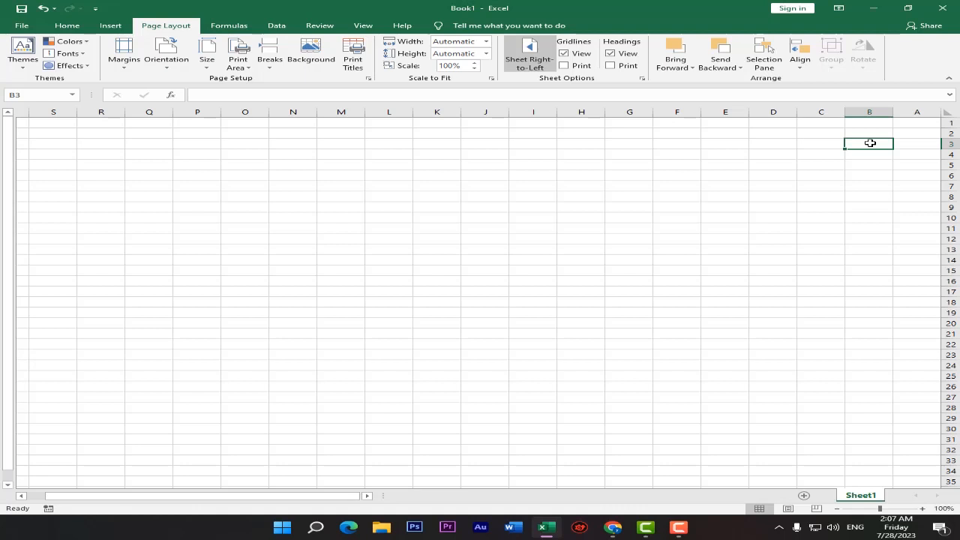
pyautogui.write(';')
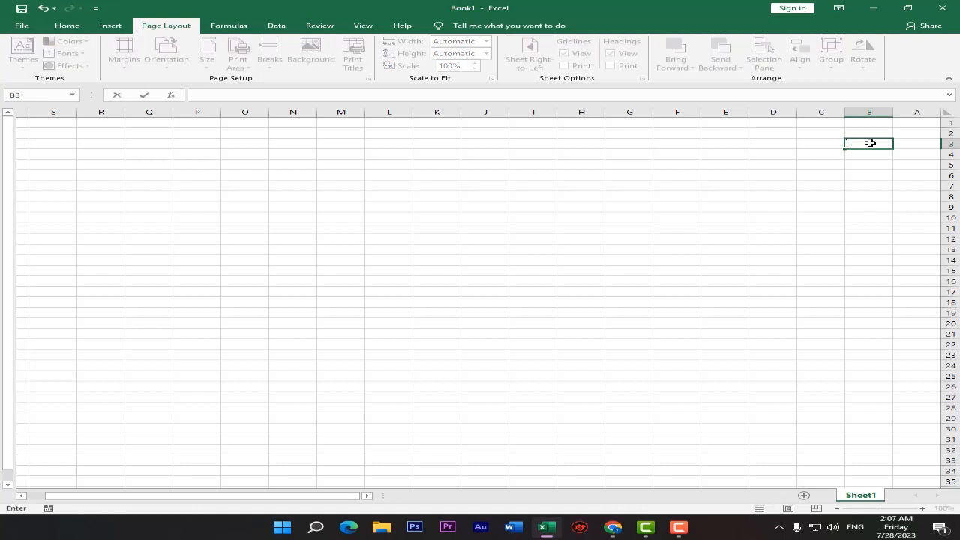
pyautogui.hotkey('alt', 'shift')
pyautogui.write('کش')
pyautogui.write('ف بيانات')
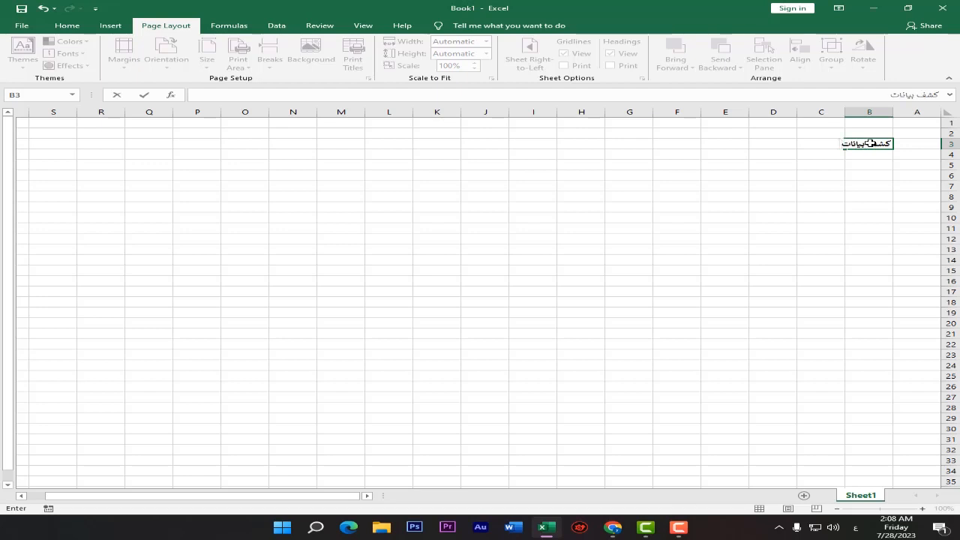
pyautogui.write(' الموظفين')
pyautogui.click(855, 155)
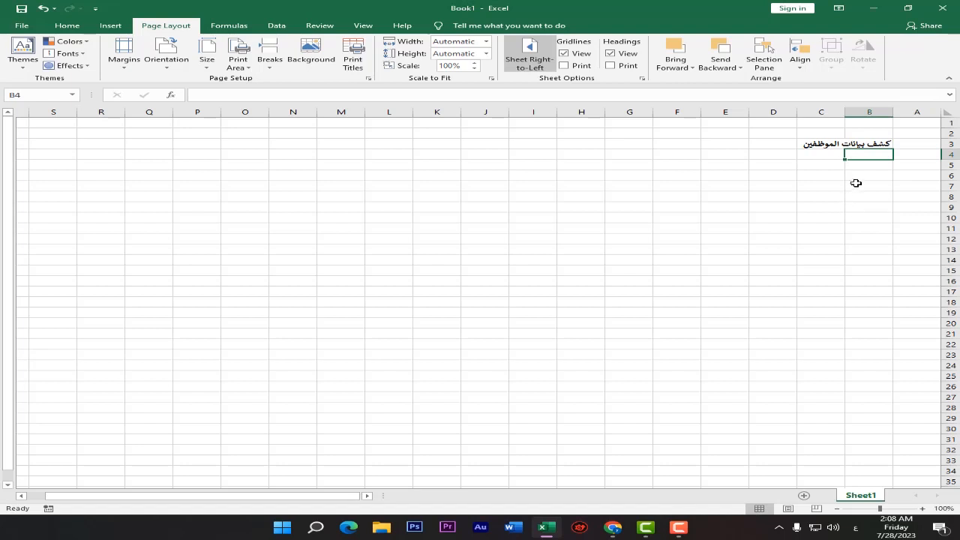
# Step: Enter the column headers "الرقم", "الاسم", "الوظيفه" and "العمر" in cells A5 to D5
pyautogui.click(908, 156)
pyautogui.click(916, 168)
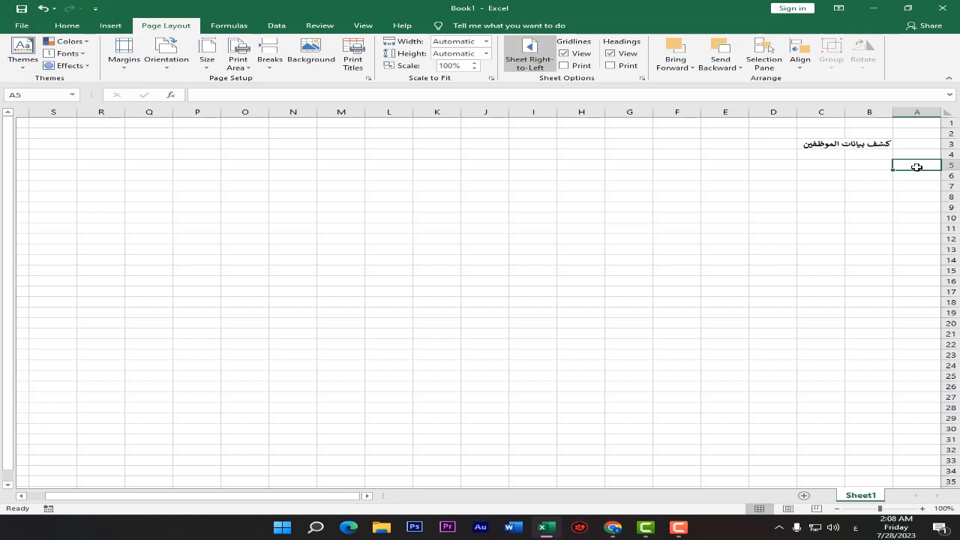
pyautogui.write('الرقم')
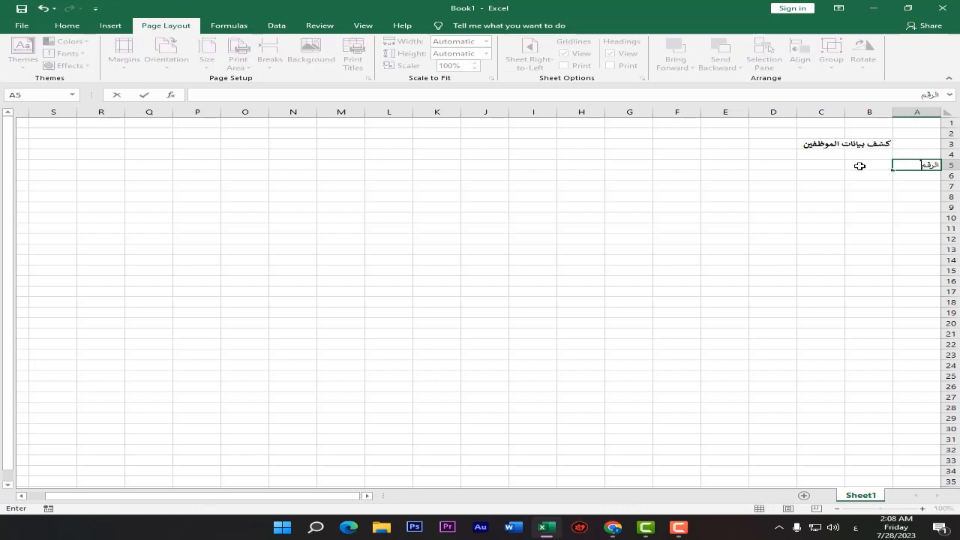
pyautogui.click(862, 166)
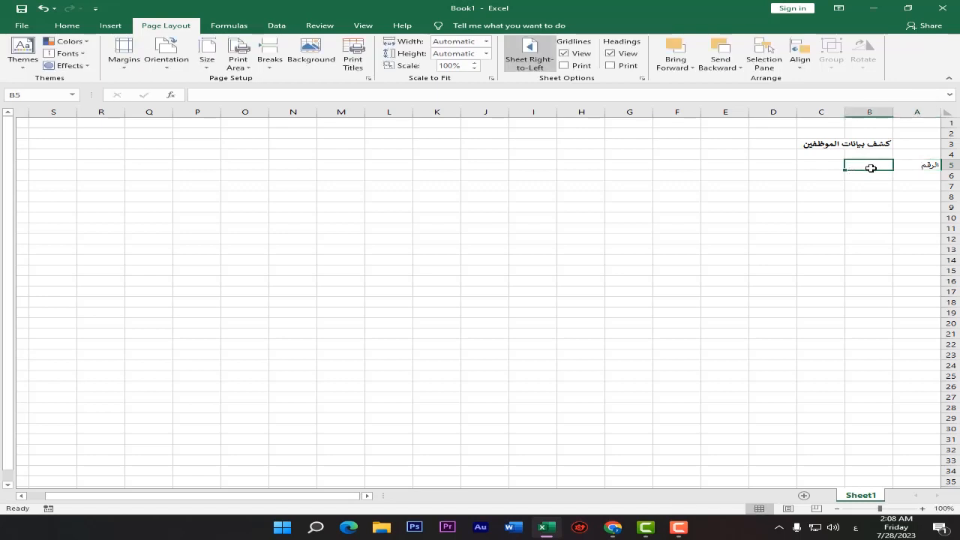
pyautogui.write('الاسم')
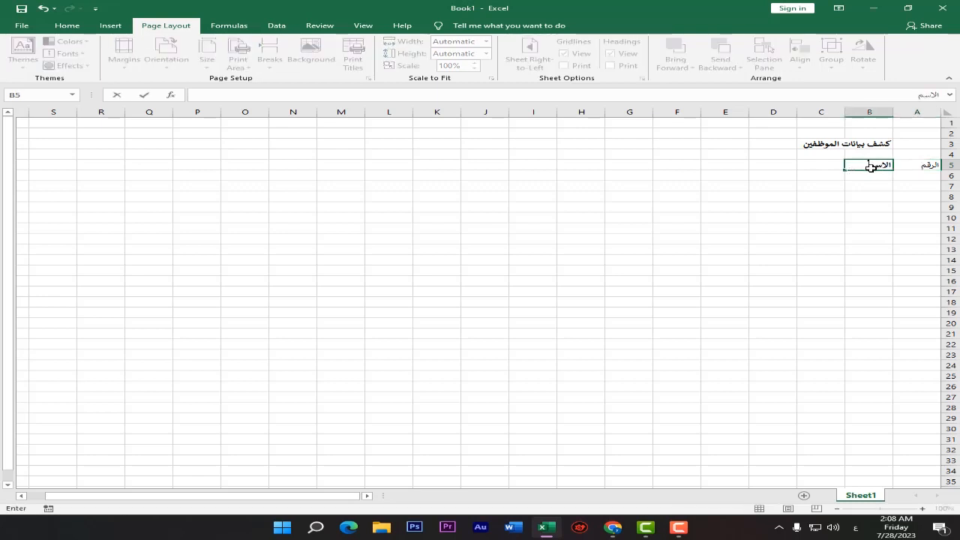
pyautogui.click(821, 168)
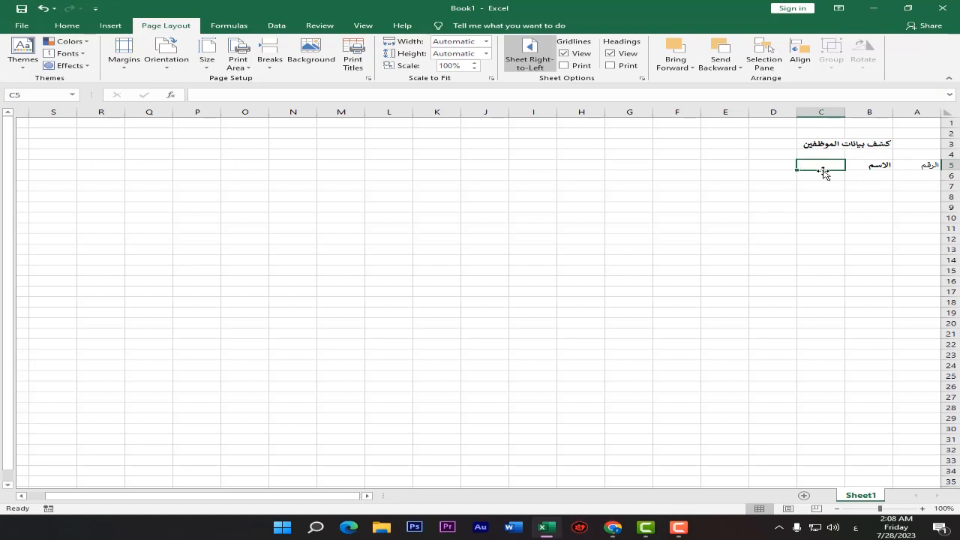
pyautogui.write('ال')
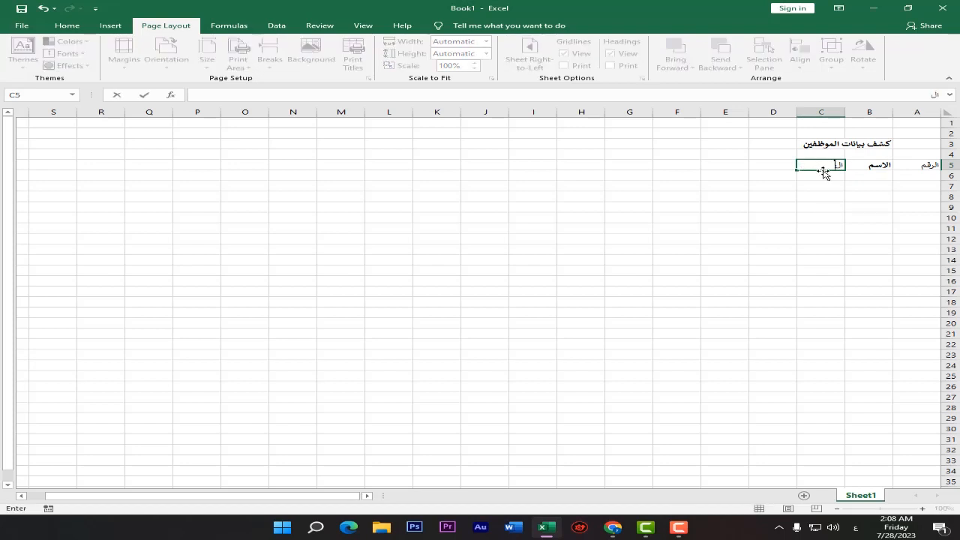
pyautogui.write('وظيفه')
pyautogui.click(771, 164)
pyautogui.write('العمر')
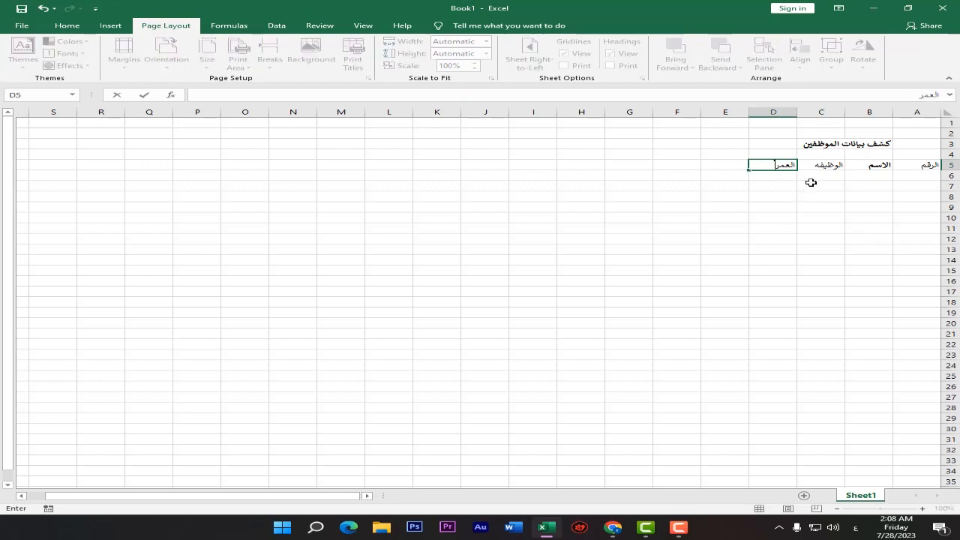
pyautogui.click(813, 183)
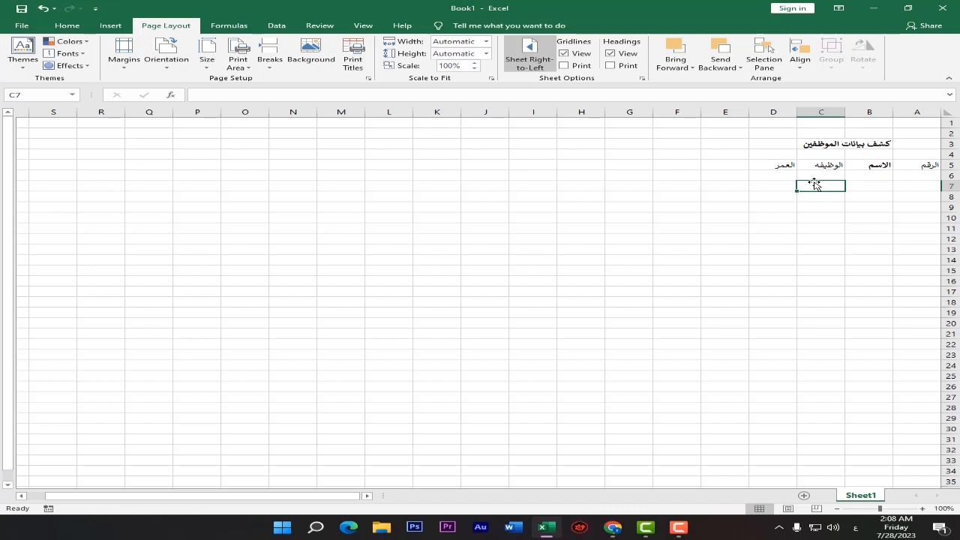
# Step: Fill the first record in A6 to D6 with number 1, the employee's name, job "مهندس" and age 25
pyautogui.click(929, 175)
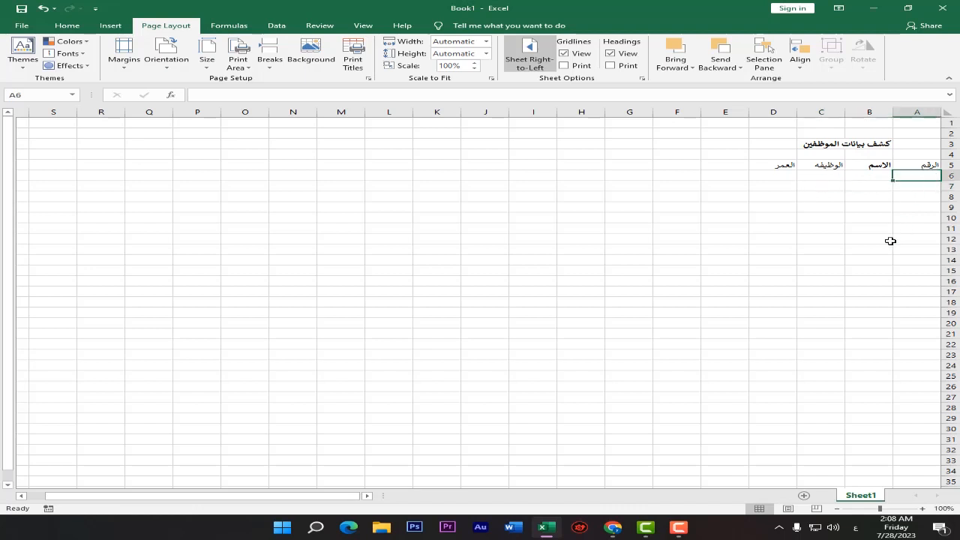
pyautogui.write('1')
pyautogui.click(876, 177)
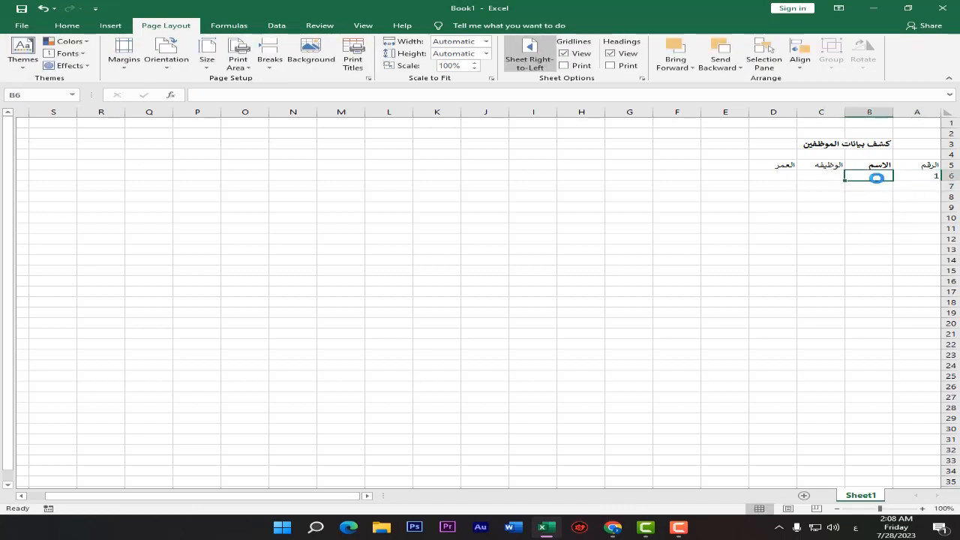
pyautogui.write('محمد')
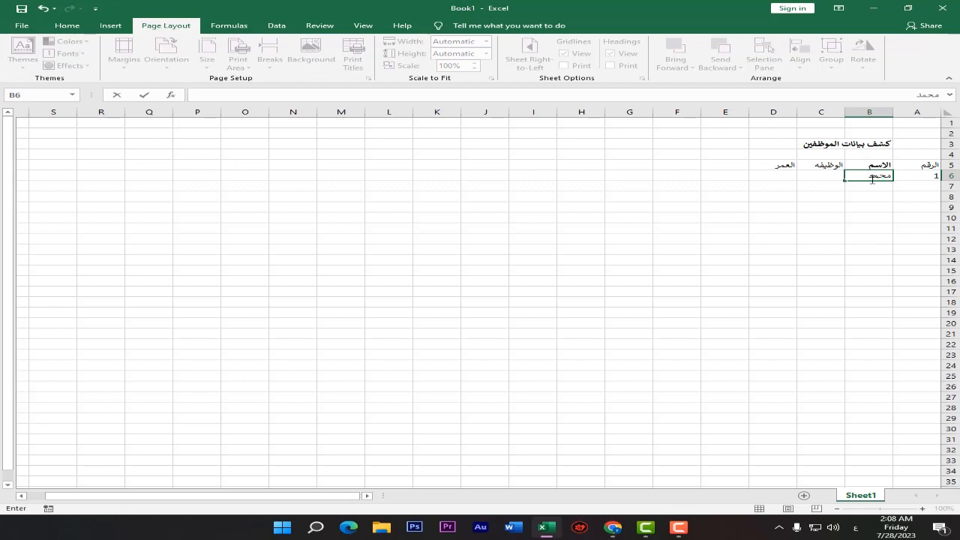
pyautogui.click(825, 178)
pyautogui.write('مهندس')
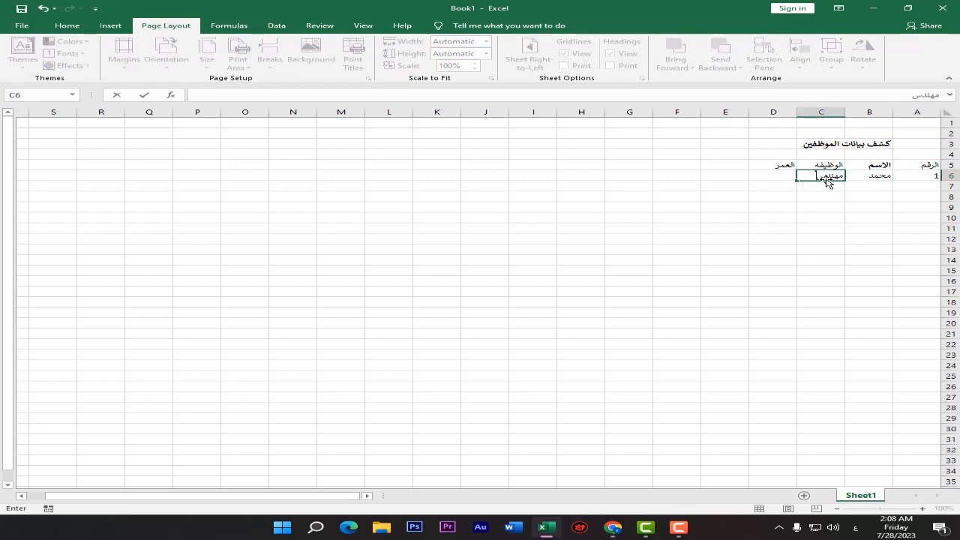
pyautogui.click(772, 173)
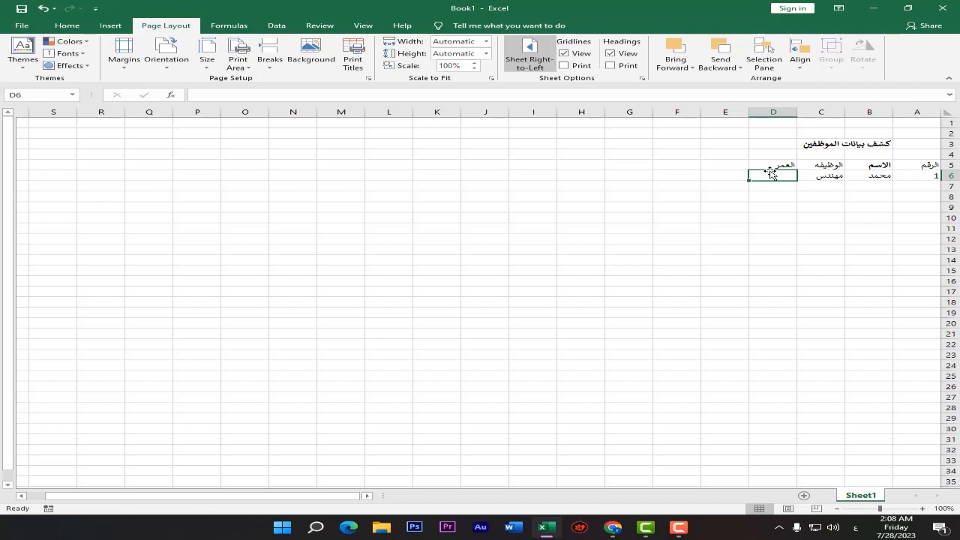
pyautogui.write('25')
pyautogui.click(784, 188)
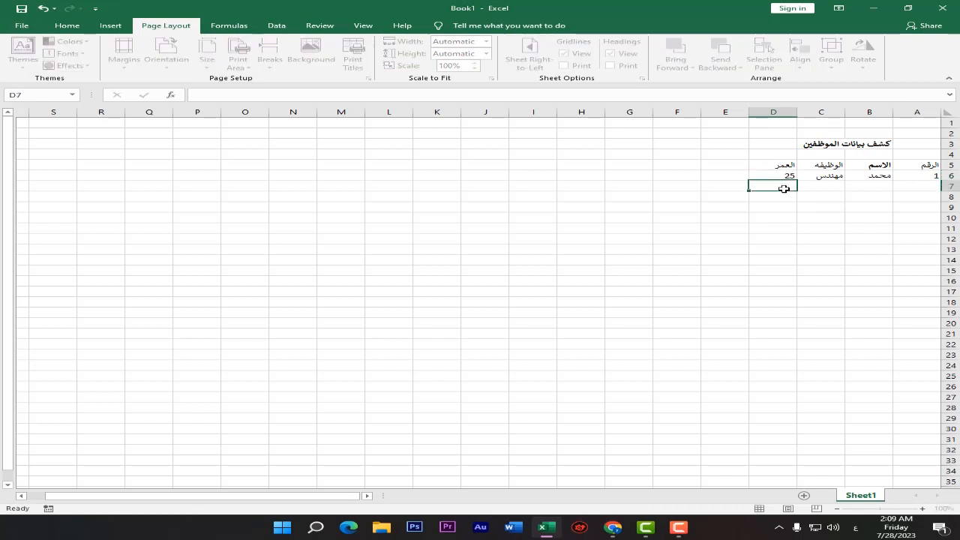
pyautogui.click(916, 190)
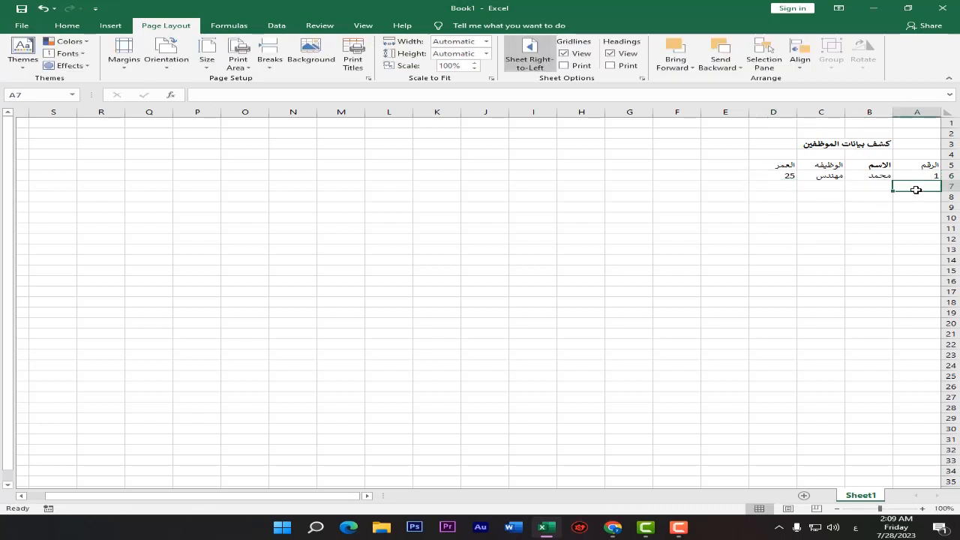
pyautogui.click(871, 189)
pyautogui.click(829, 189)
pyautogui.click(772, 190)
pyautogui.click(915, 197)
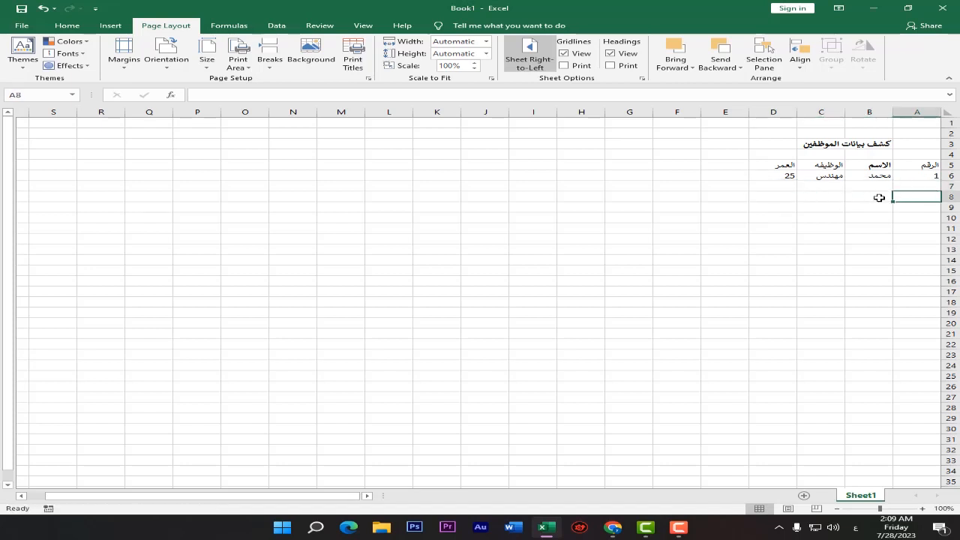
pyautogui.click(873, 198)
pyautogui.click(822, 198)
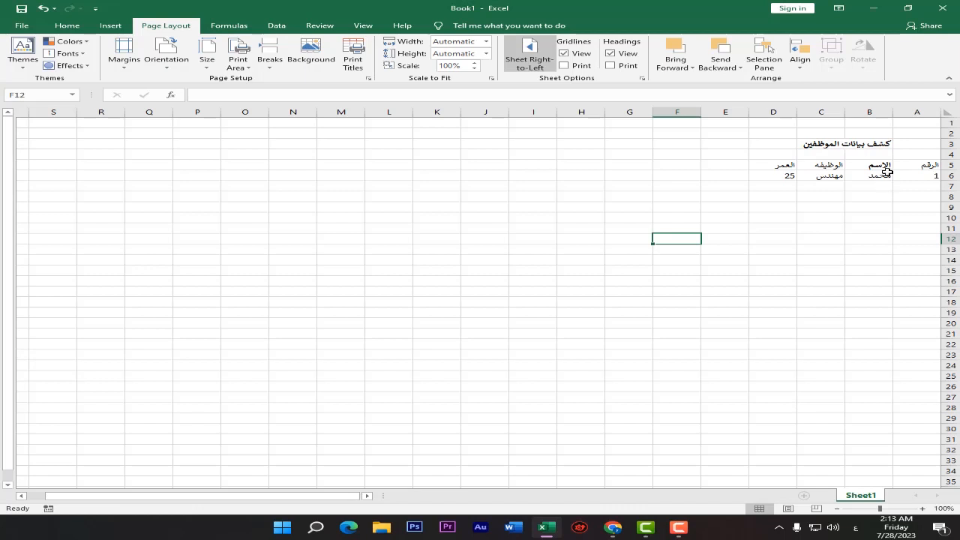
# Step: Clear the column headers and the first employee record from cells A5:D6
pyautogui.moveTo(923, 166); pyautogui.dragTo(795, 174)
pyautogui.press('Delete')
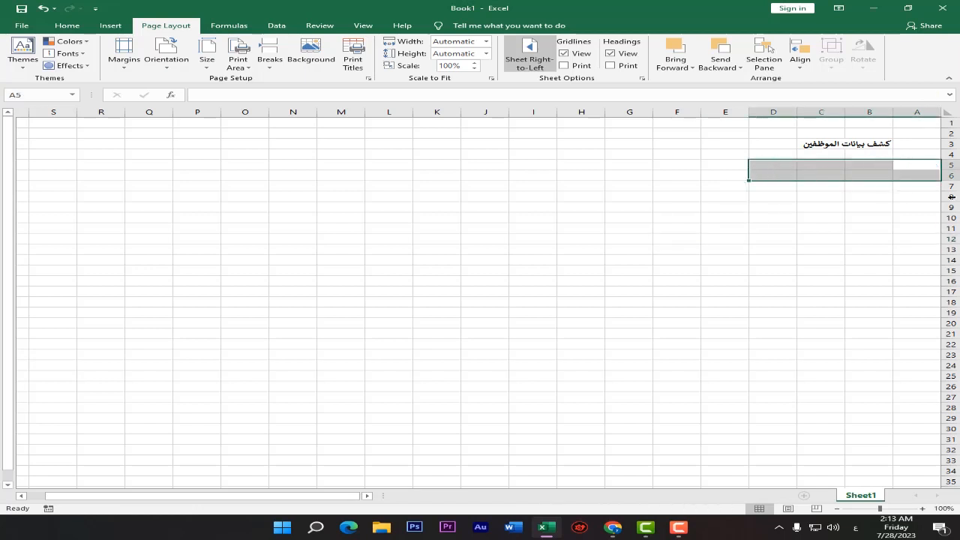
pyautogui.click(868, 216)
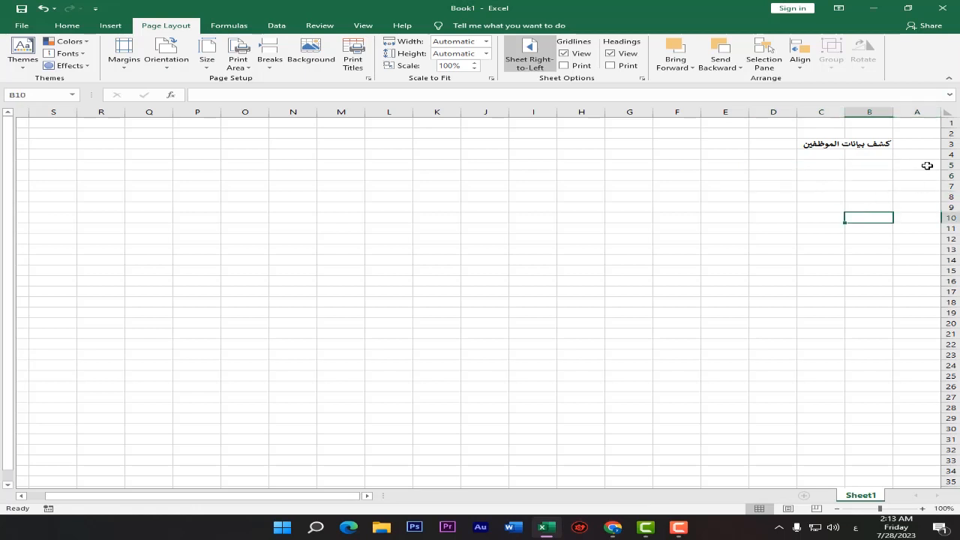
# Step: Select the range A5:D9 as the data entry area and enter the header "الرقم" in A5
pyautogui.moveTo(927, 165); pyautogui.dragTo(780, 168)
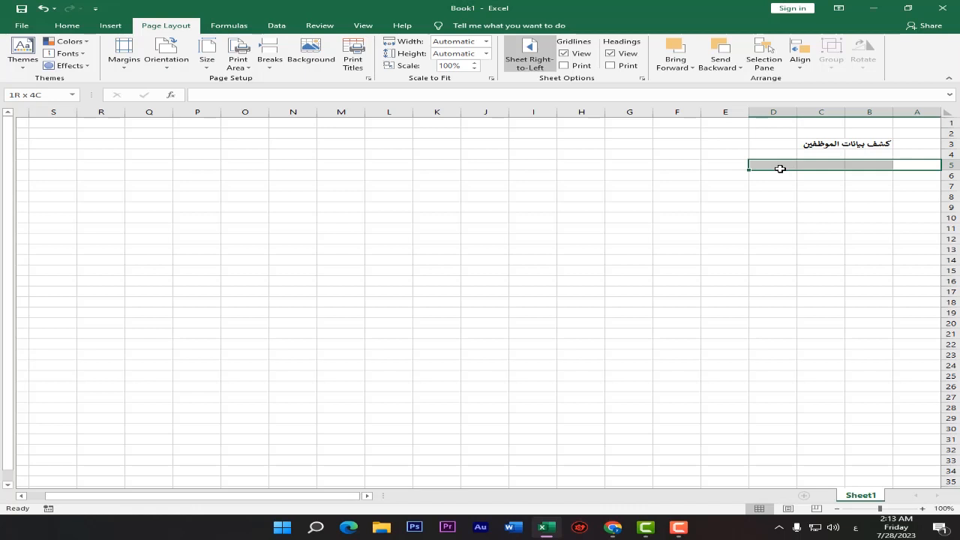
pyautogui.moveTo(780, 169); pyautogui.dragTo(780, 171)
pyautogui.moveTo(780, 177); pyautogui.dragTo(776, 204)
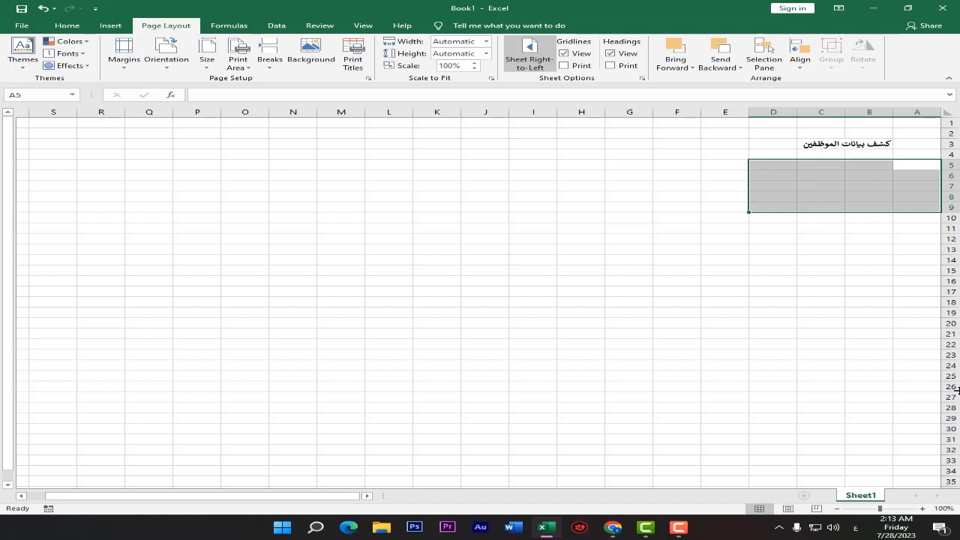
pyautogui.write('ال')
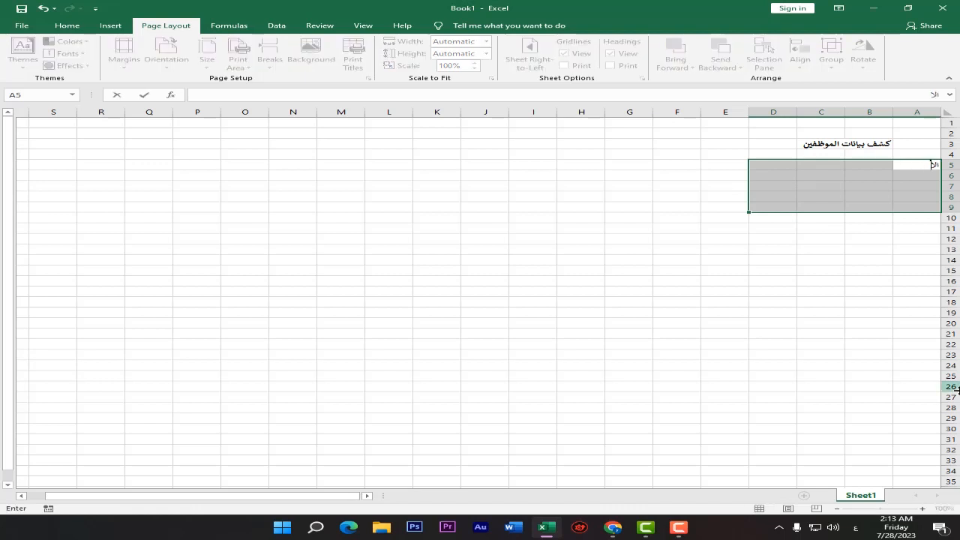
pyautogui.press('BackSpace')
pyautogui.press('BackSpace')
pyautogui.press('Escape')
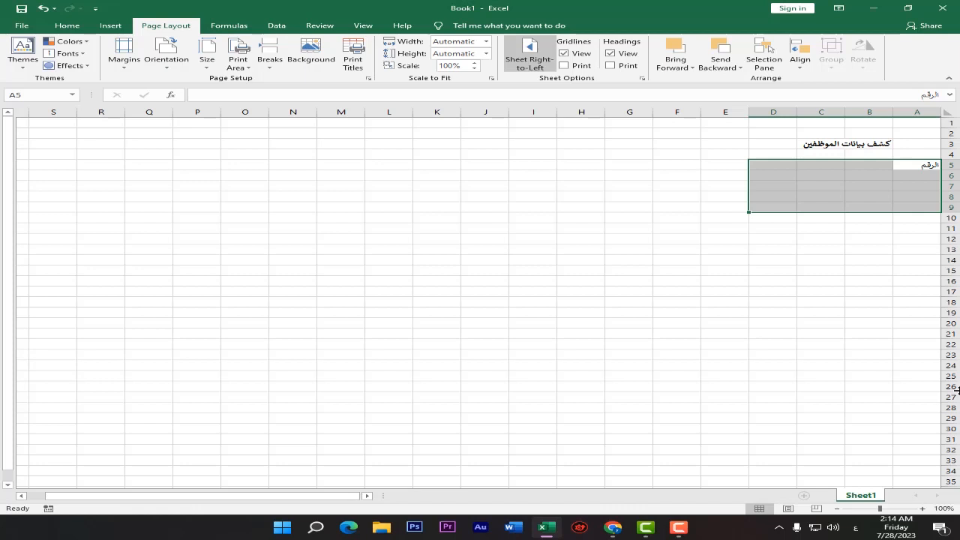
# Step: Move the active cell forward, back and down inside the selected range A5:D9, ending at B5
pyautogui.press('Tab')
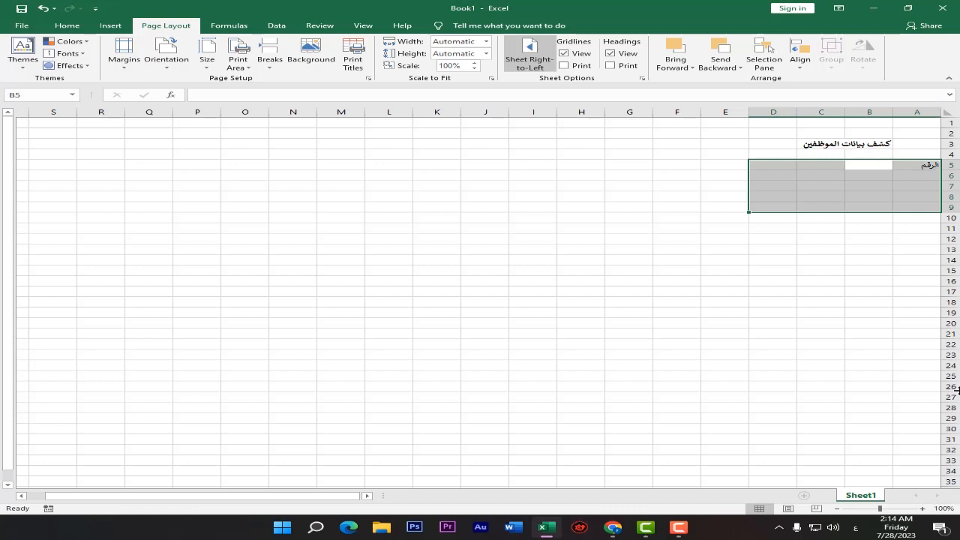
pyautogui.hotkey('shift', 'Tab')
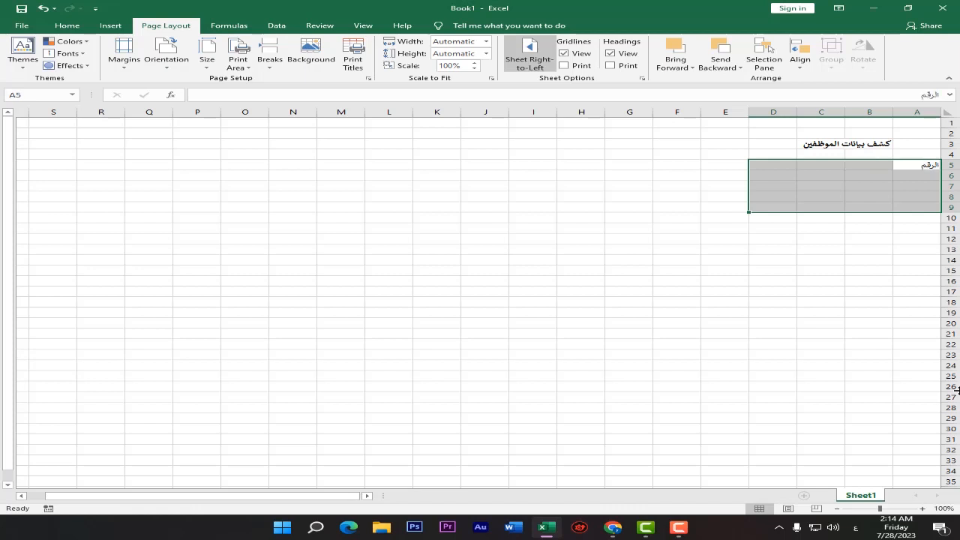
pyautogui.press('Return')
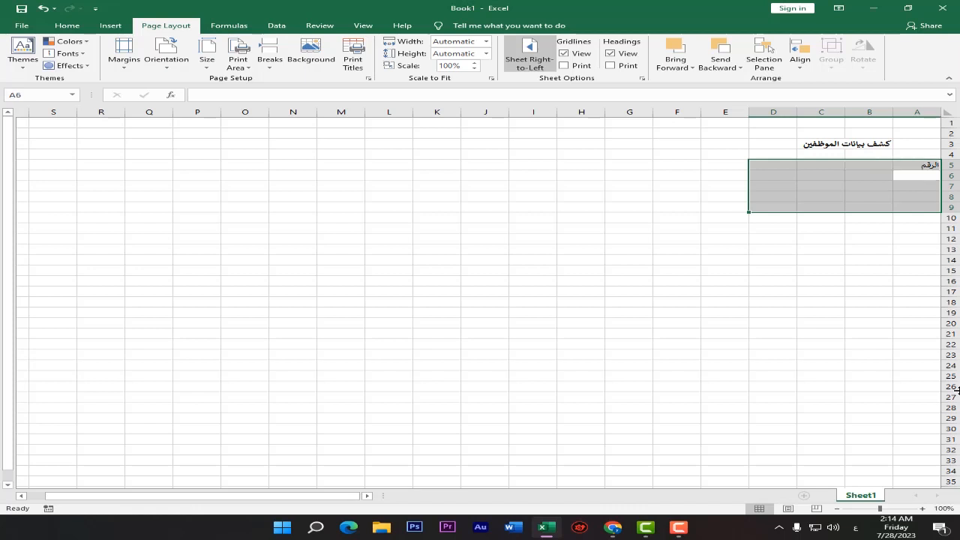
pyautogui.hotkey('shift', 'Tab')
pyautogui.hotkey('shift', 'Tab')
pyautogui.hotkey('shift', 'Tab')
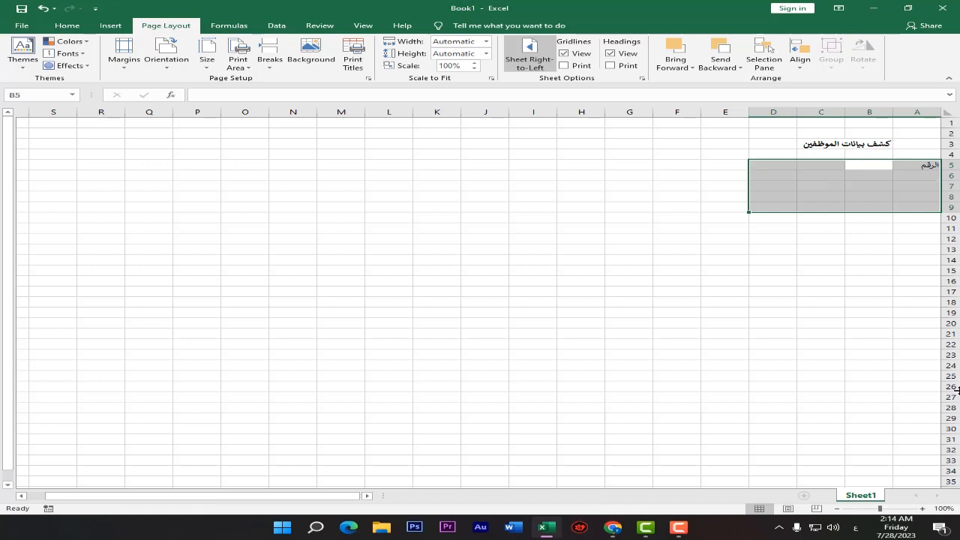
# Step: Enter the headers "الاسم", "الوظيفه" and "العمر" in cells B5 to D5, keeping the range A5:D9 selected
pyautogui.write('الاسم')
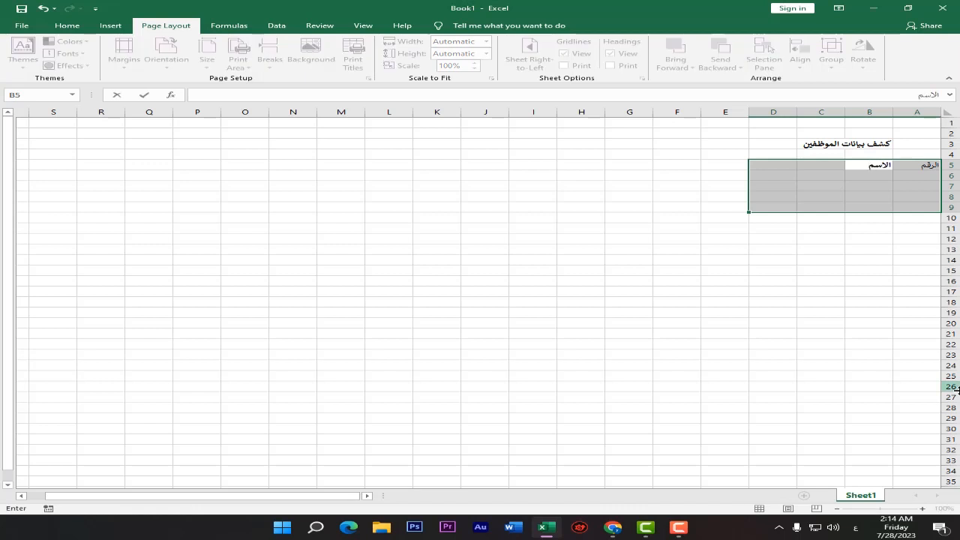
pyautogui.press('Tab')
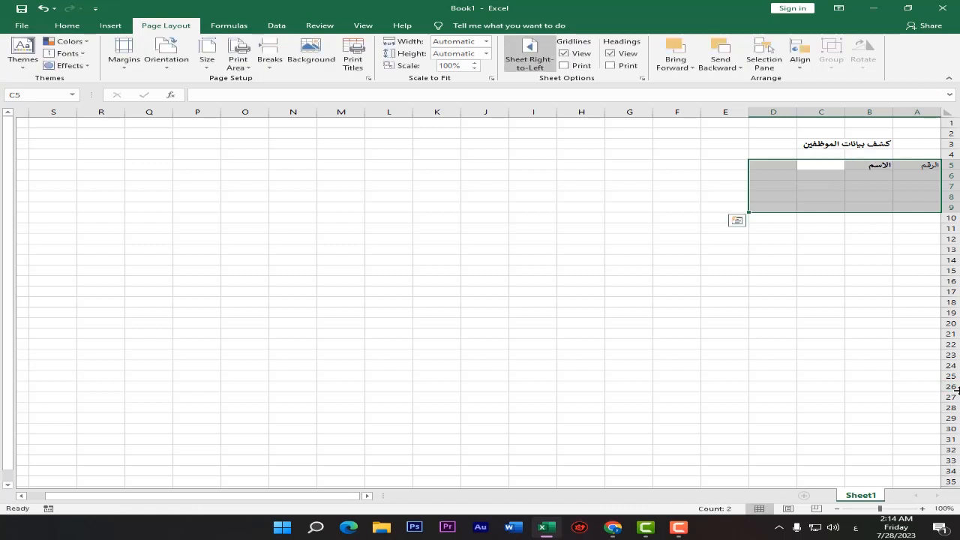
pyautogui.write('ال')
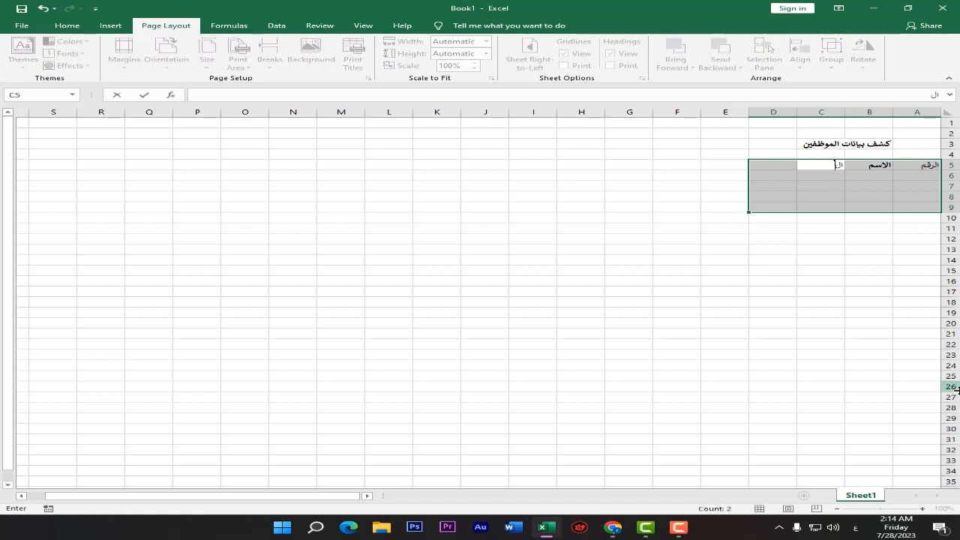
pyautogui.write('وظيفه')
pyautogui.press('Tab')
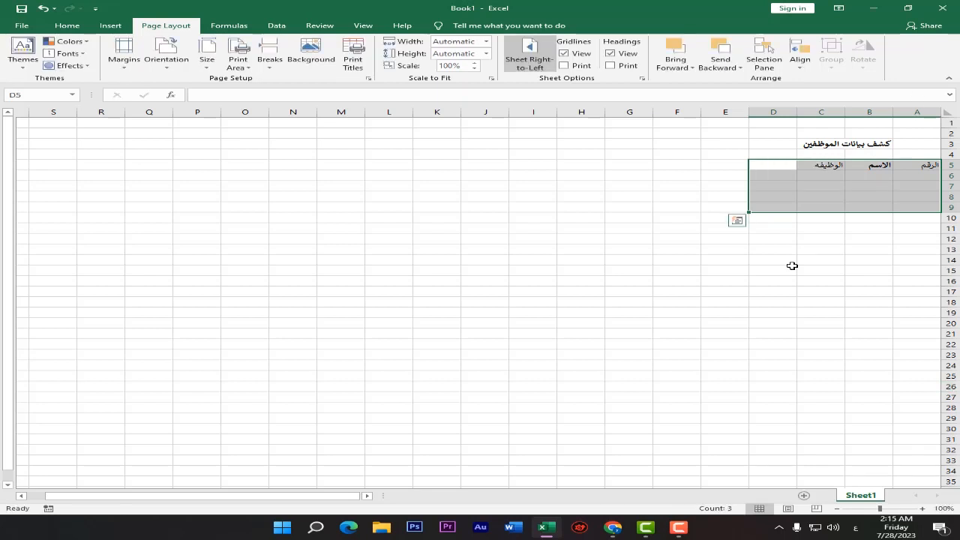
pyautogui.write('العمر')
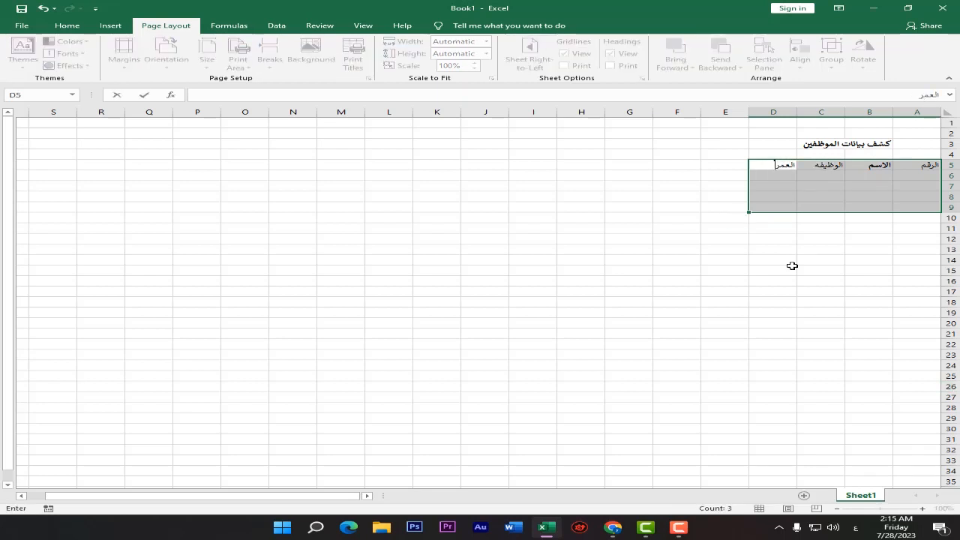
pyautogui.press('Tab')
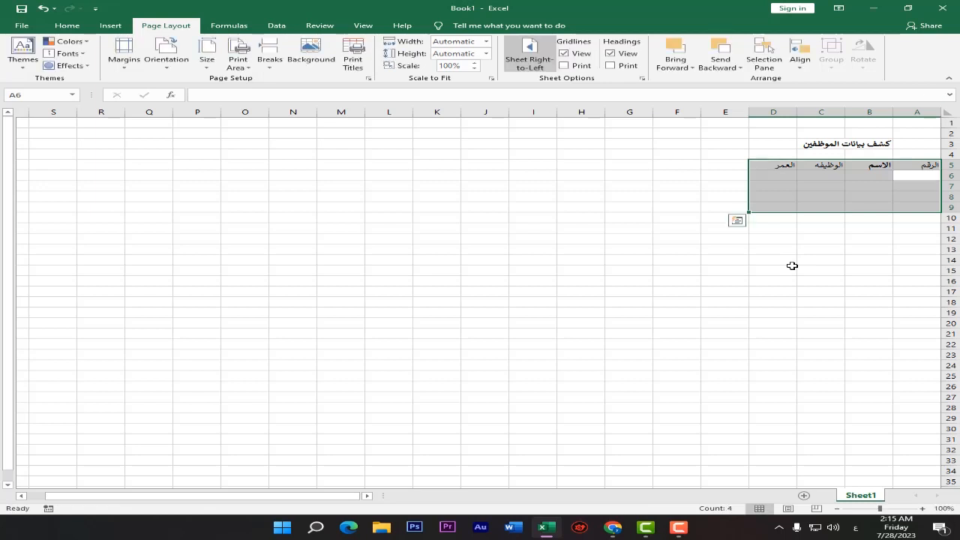
# Step: Enter the first record in A6 to D6 within the selected range: number 1, the employee's name, job "مهندس" and age 25
pyautogui.write('1')
pyautogui.press('Tab')
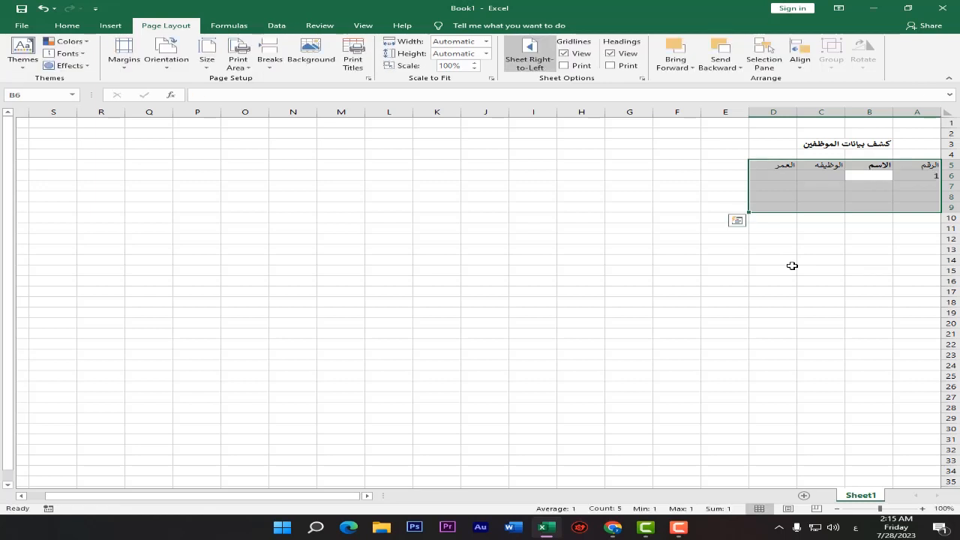
pyautogui.write('محمد')
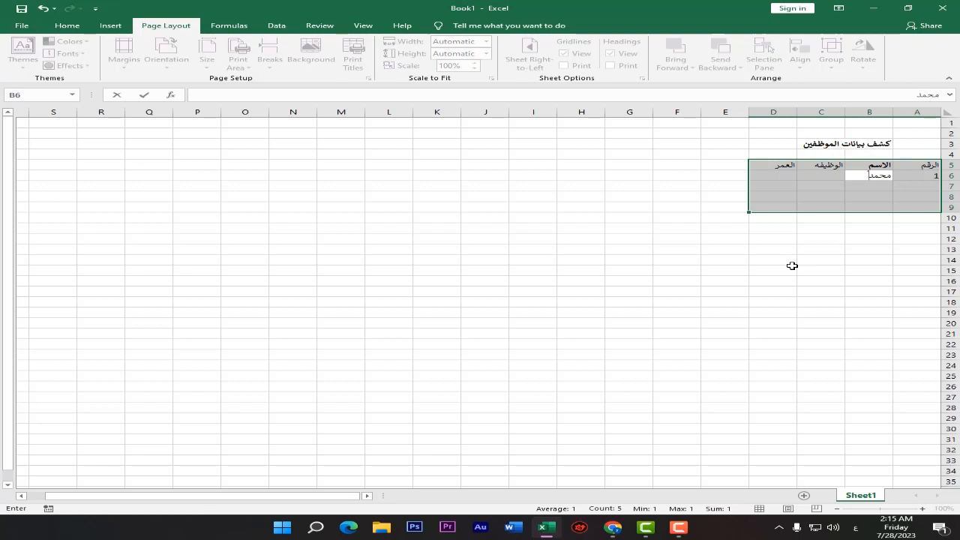
pyautogui.press('Tab')
pyautogui.write('مه')
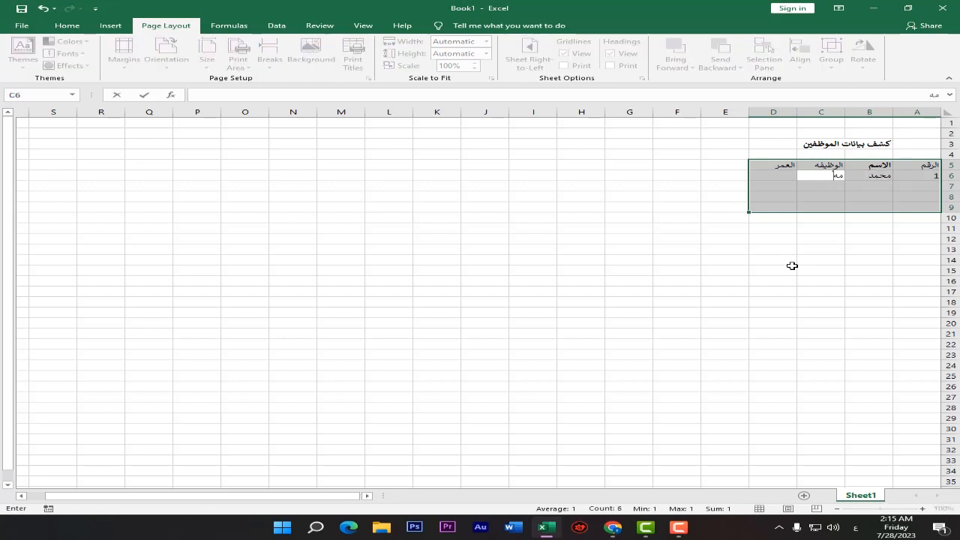
pyautogui.write('ندس')
pyautogui.press('Tab')
pyautogui.write('2')
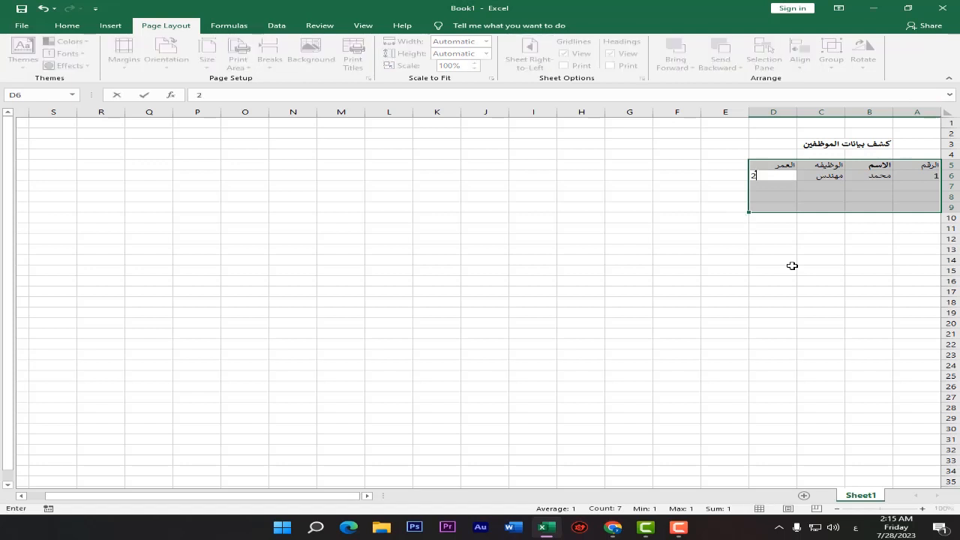
pyautogui.press('Return')
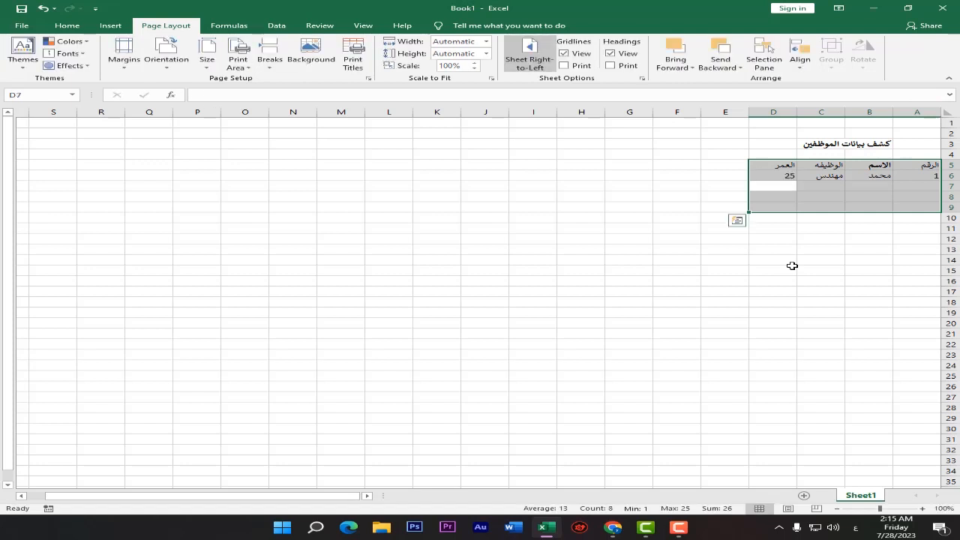
# Step: Enter number 2 in A7 and the second employee's name in B7, keeping the range A5:D9 selected
pyautogui.hotkey('shift', 'Tab')
pyautogui.hotkey('shift', 'Tab')
pyautogui.hotkey('shift', 'Tab')
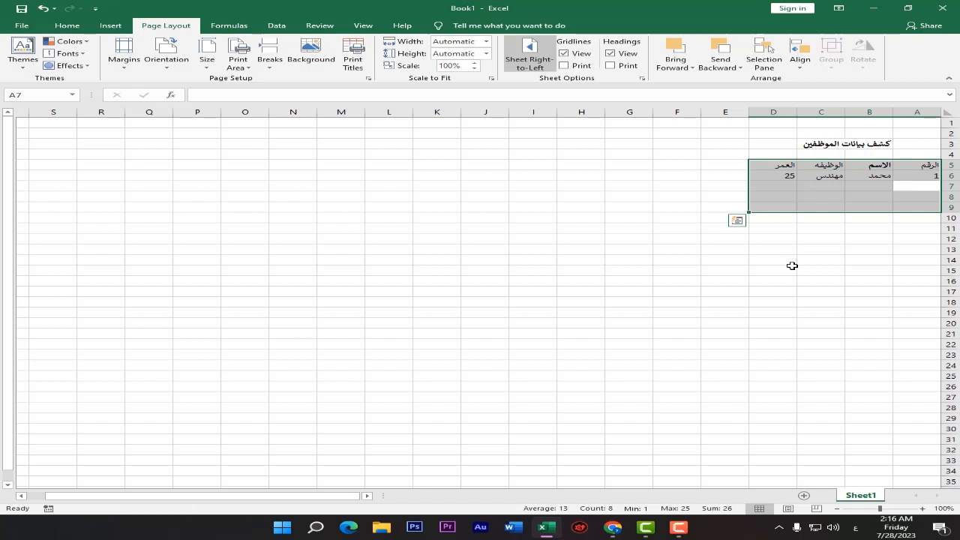
pyautogui.write('2')
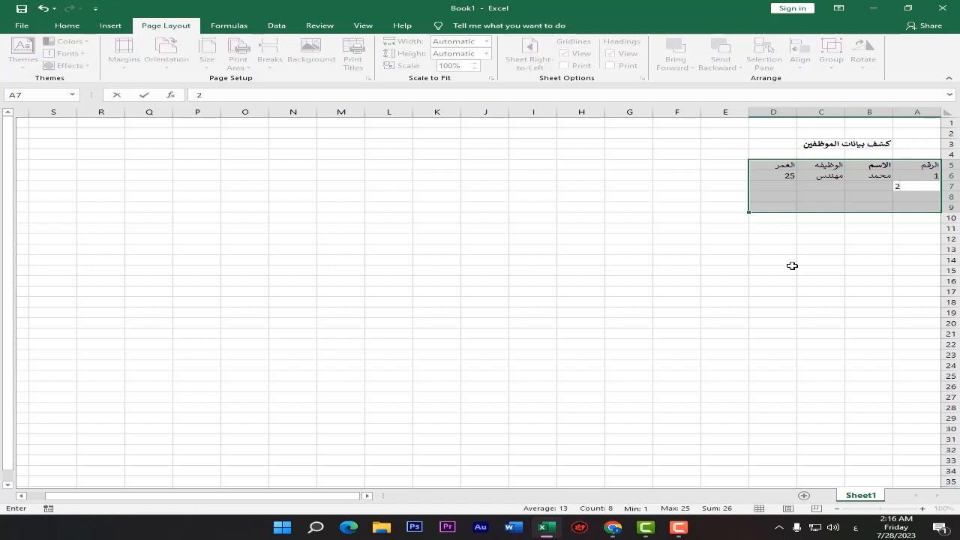
pyautogui.press('Tab')
pyautogui.write('احمد')
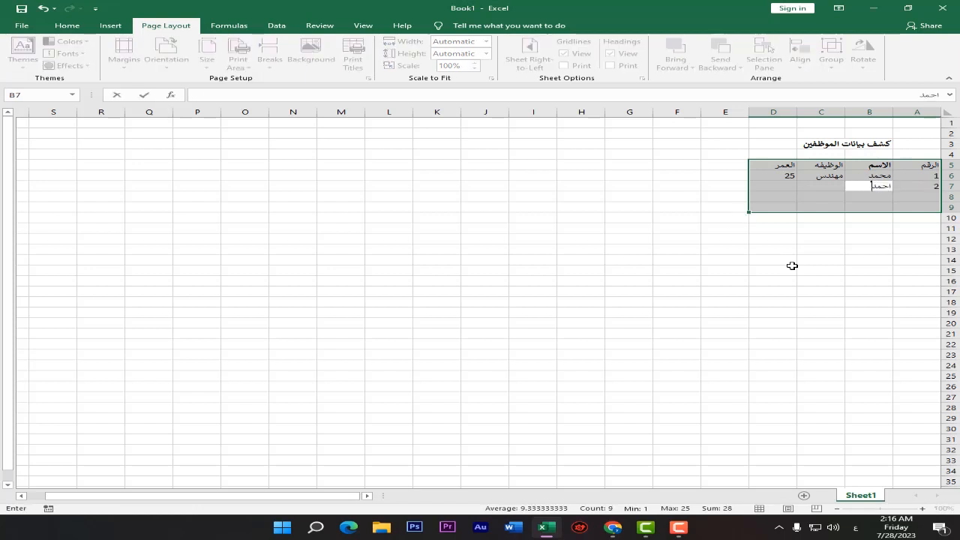
pyautogui.press('Tab')
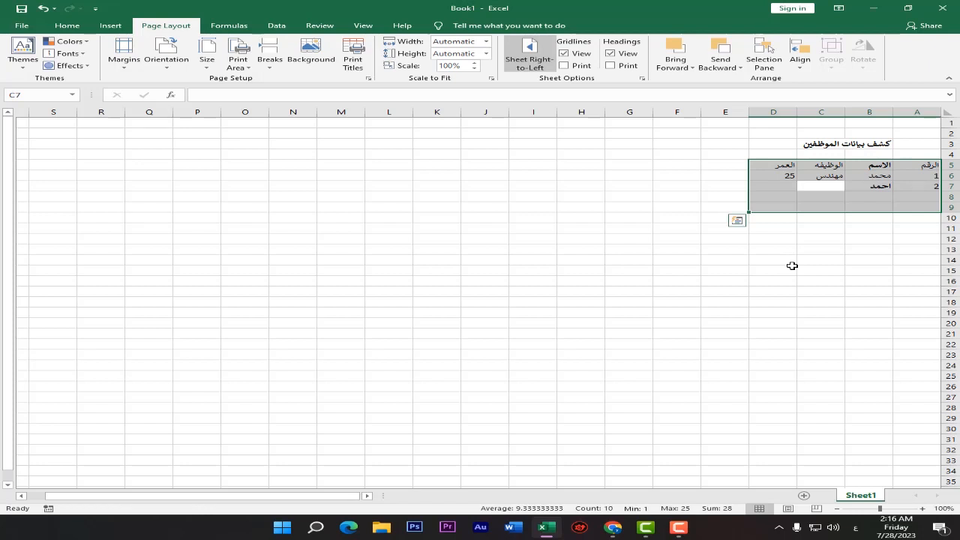
# Step: Enter the job "محاسب" in C7 and the age 30 in D7 for the second record
pyautogui.write('محتسب')
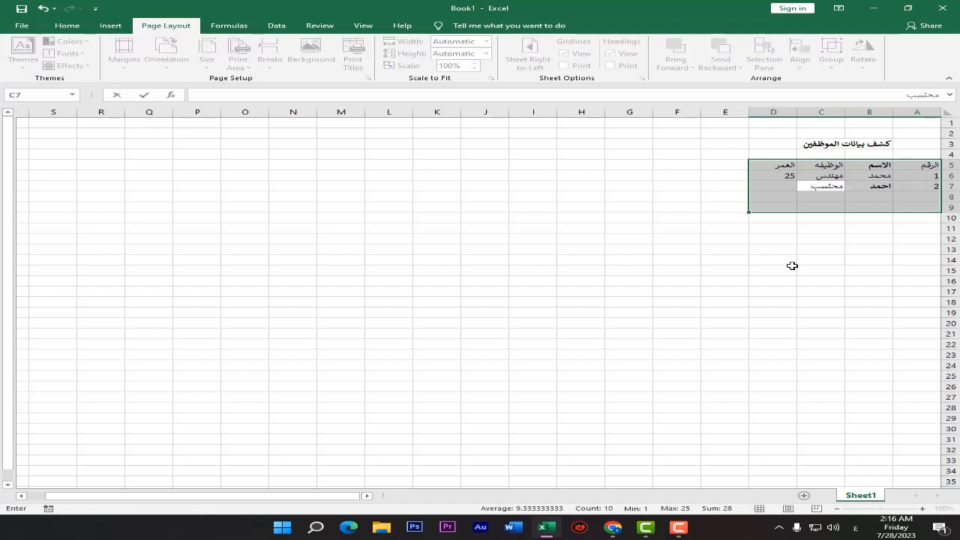
pyautogui.press('BackSpace')
pyautogui.press('BackSpace')
pyautogui.press('BackSpace')
pyautogui.press('BackSpace')
pyautogui.write('اسب')
pyautogui.press('Tab')
pyautogui.write('30')
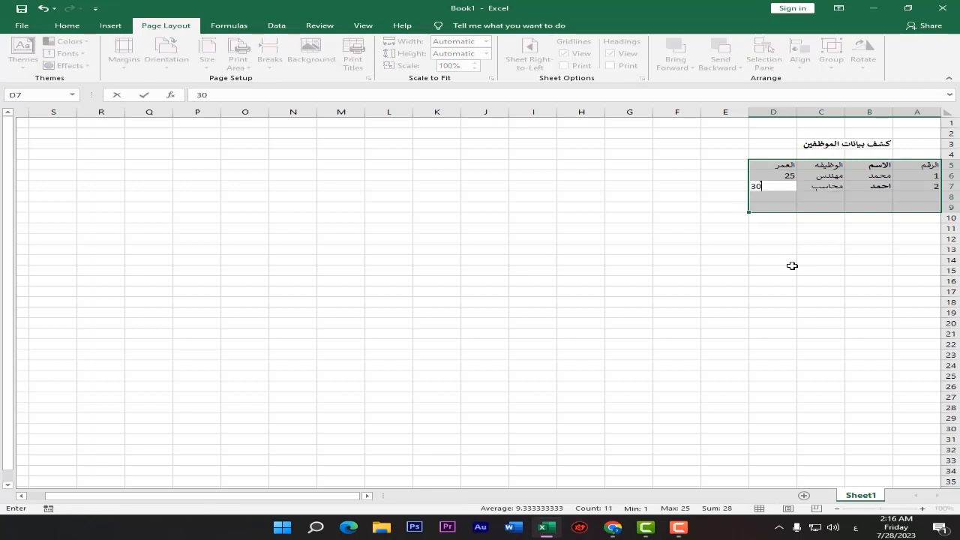
pyautogui.press('Return')
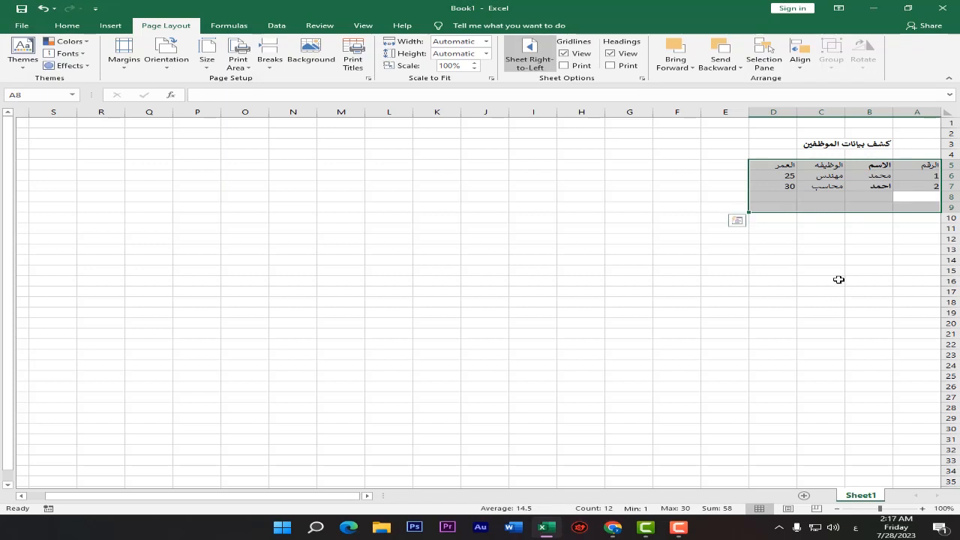
# Step: Clear the whole table in A5:D9 and select the range A5:E10 as the new data entry area
pyautogui.press('Delete')
pyautogui.click(921, 175)
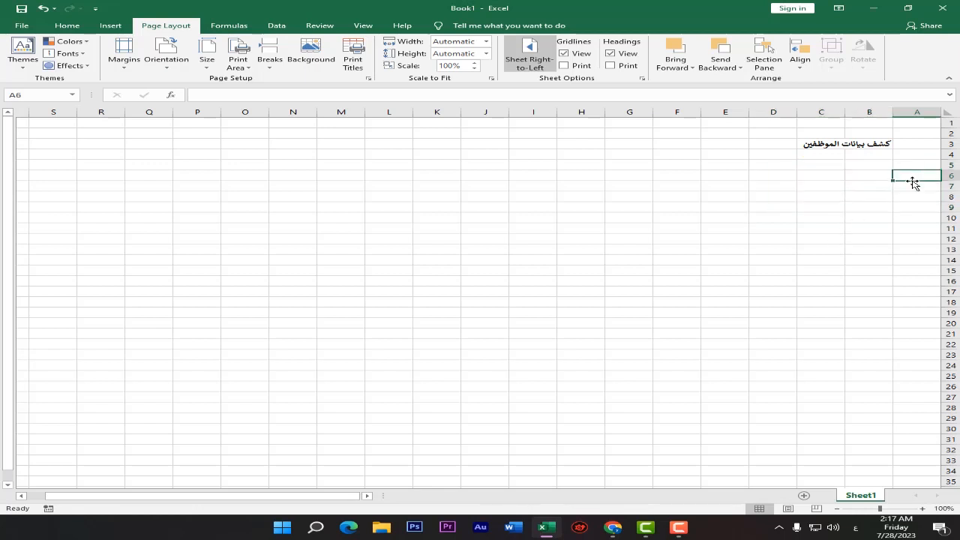
pyautogui.moveTo(920, 166); pyautogui.dragTo(735, 215)
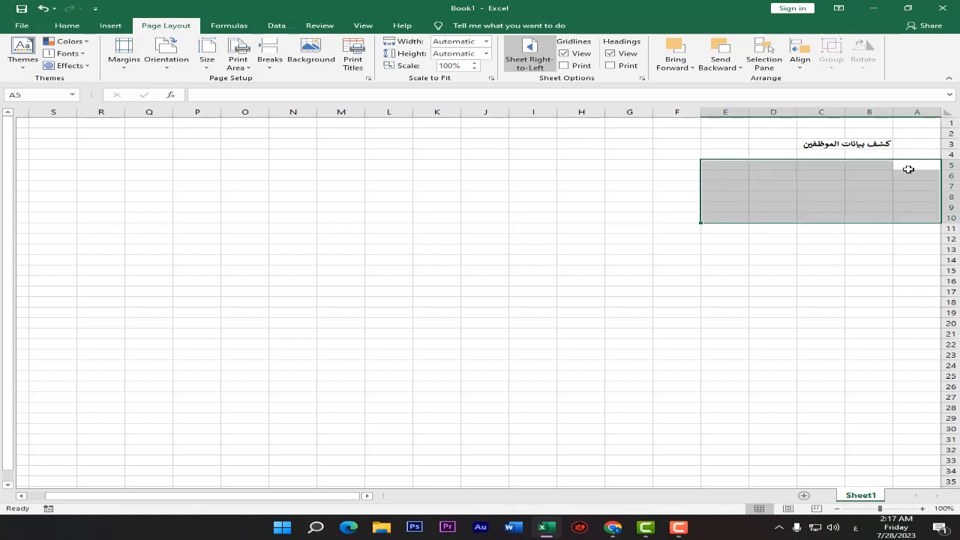
# Step: Enter the header "الرقم" in A5 and the numbers 1 to 5 in A6 to A10, filling the selected range downwards
pyautogui.write('الرقم')
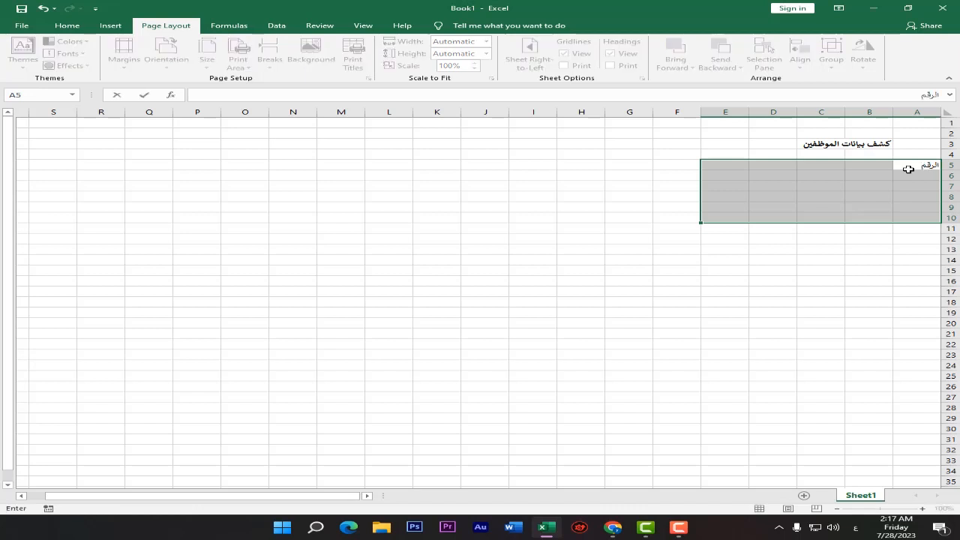
pyautogui.press('Return')
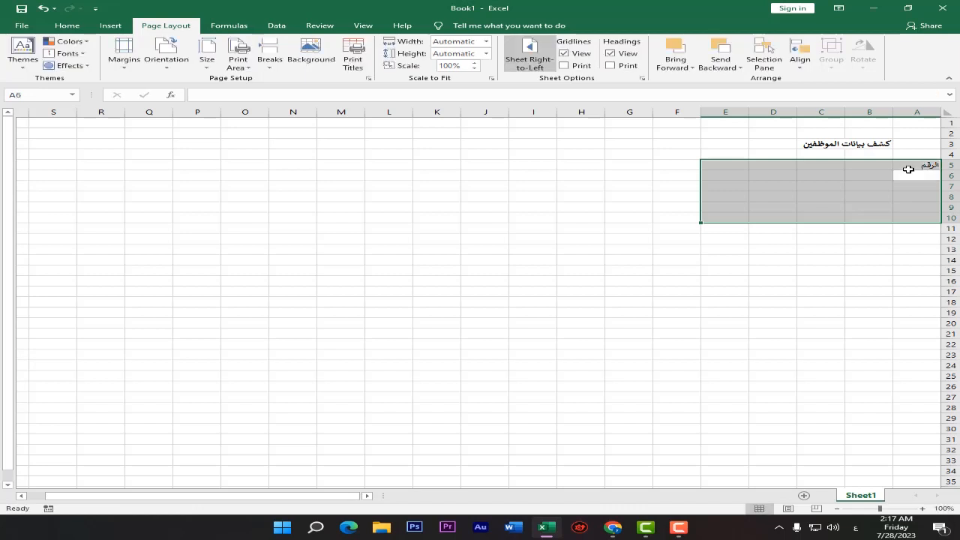
pyautogui.write('1')
pyautogui.press('Return')
pyautogui.write('2')
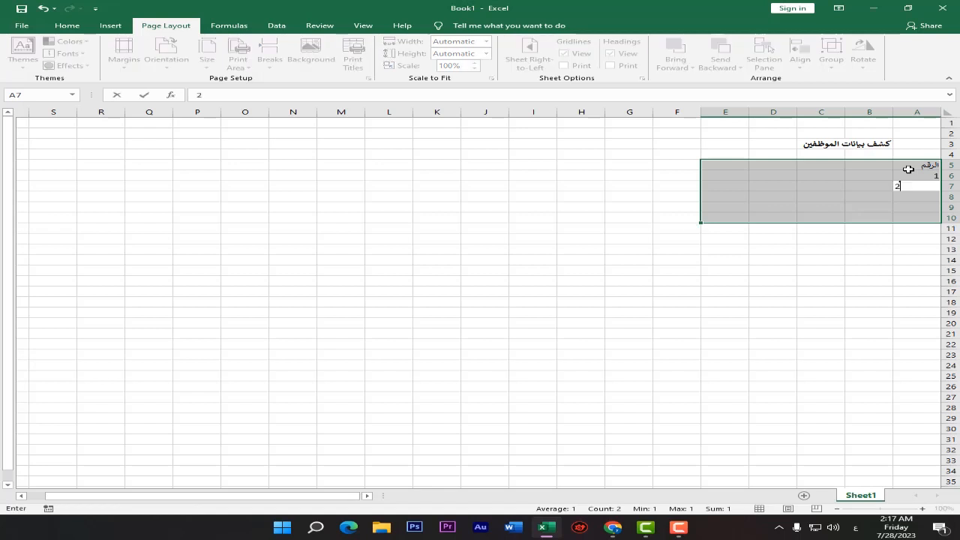
pyautogui.press('Return')
pyautogui.write('3')
pyautogui.press('Return')
pyautogui.write('4')
pyautogui.press('Return')
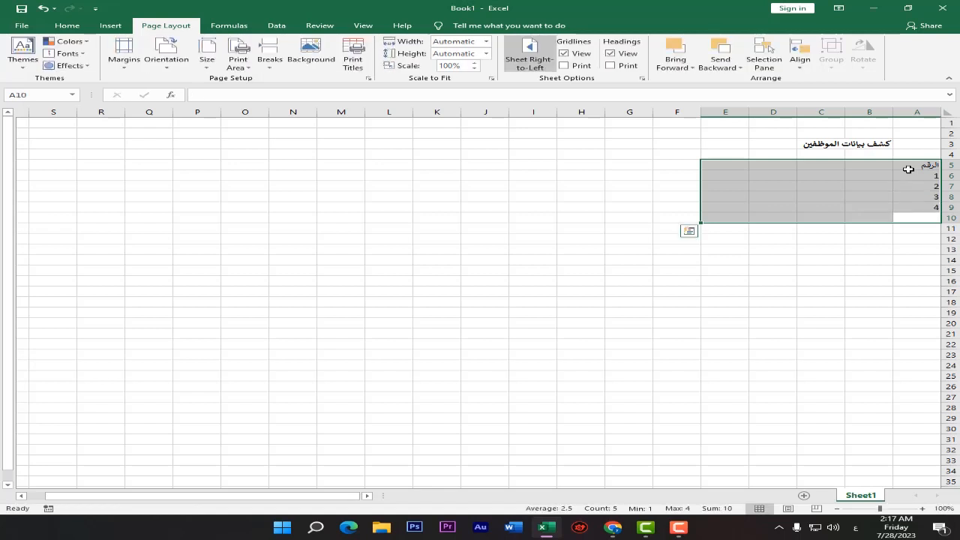
pyautogui.write('5')
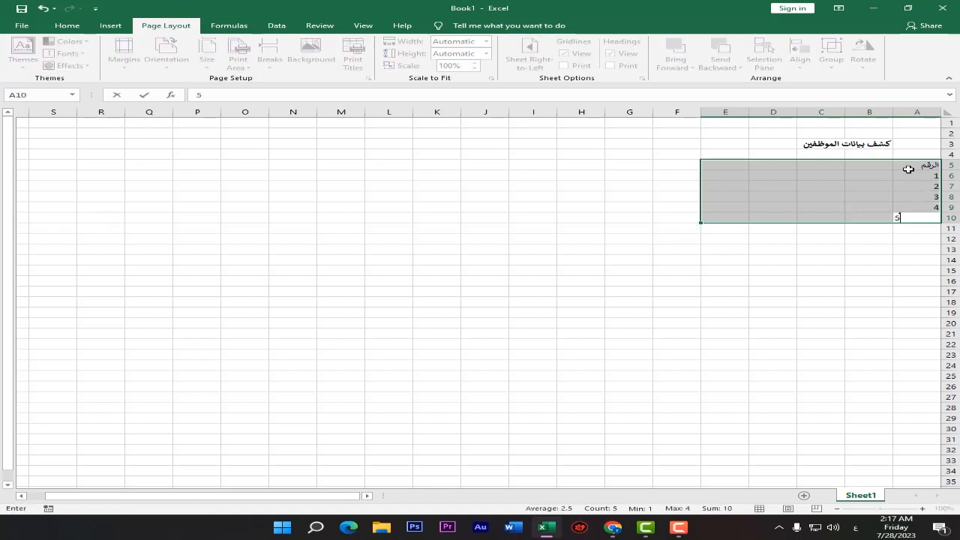
pyautogui.press('Return')
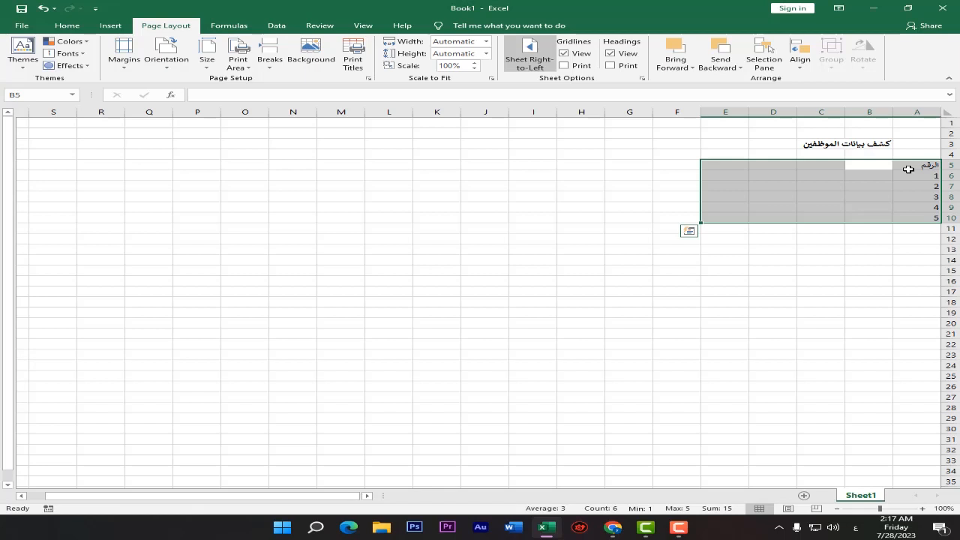
# Step: Enter the header "الاسم" in B5 and three employee names in B6 to B8 within the selected range
pyautogui.write('الا')
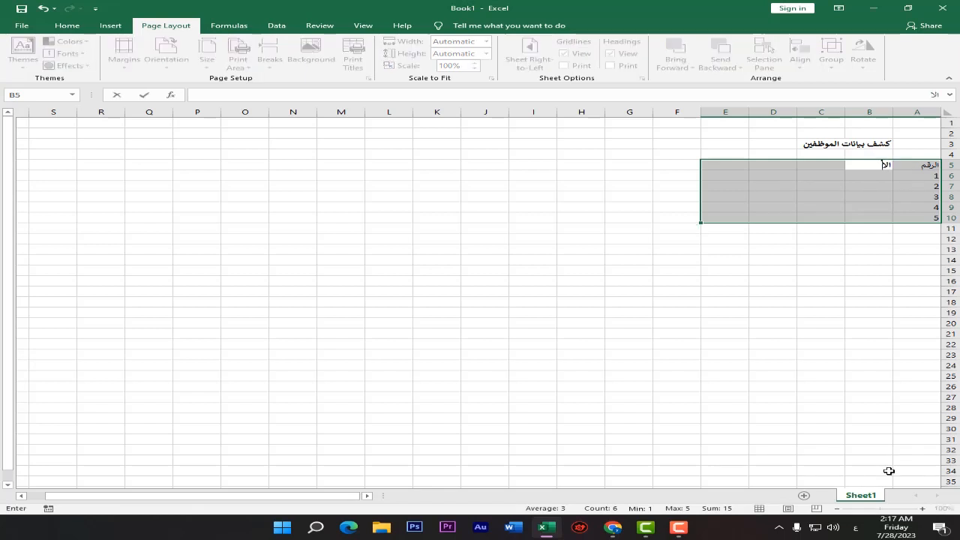
pyautogui.write('سم')
pyautogui.press('Return')
pyautogui.write('ا')
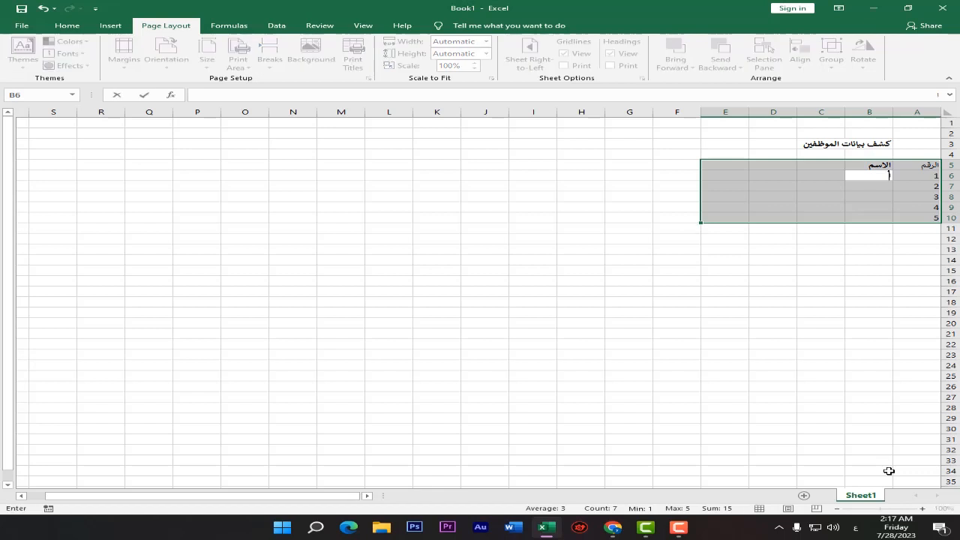
pyautogui.write('حمد')
pyautogui.press('Return')
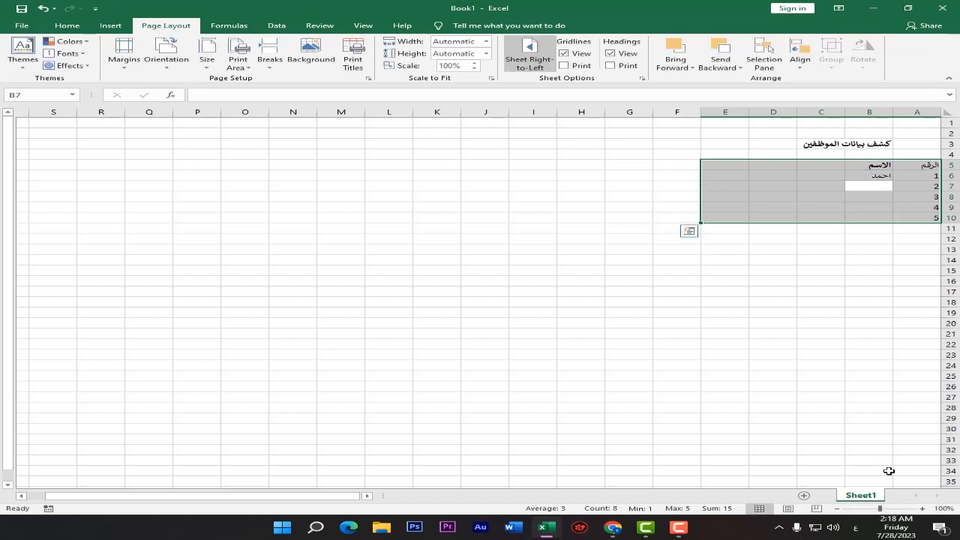
pyautogui.write('محمد')
pyautogui.press('Return')
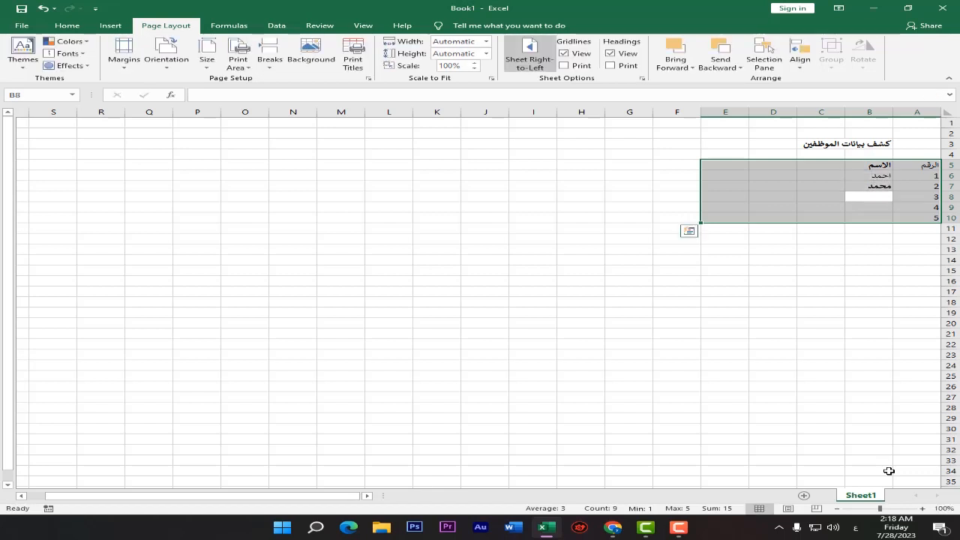
pyautogui.write('محمود')
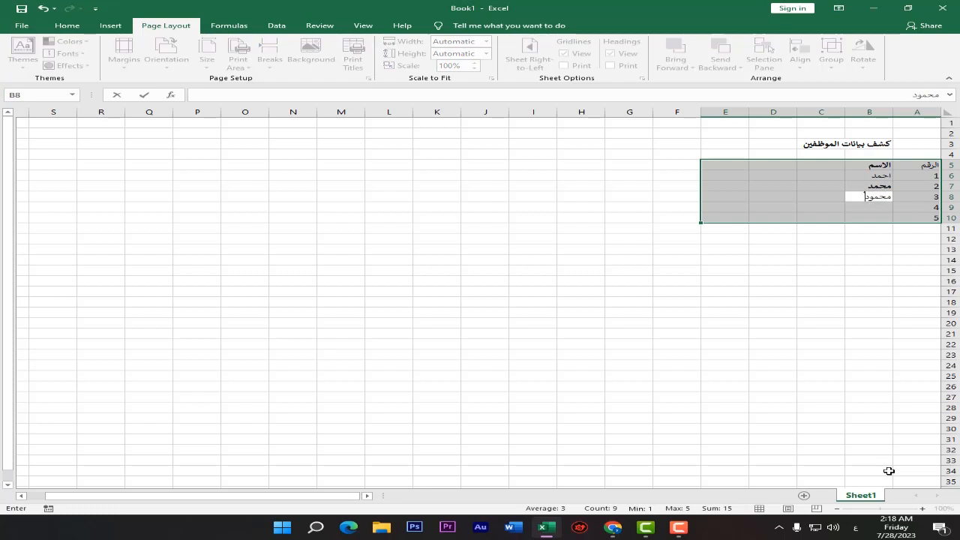
pyautogui.press('Return')
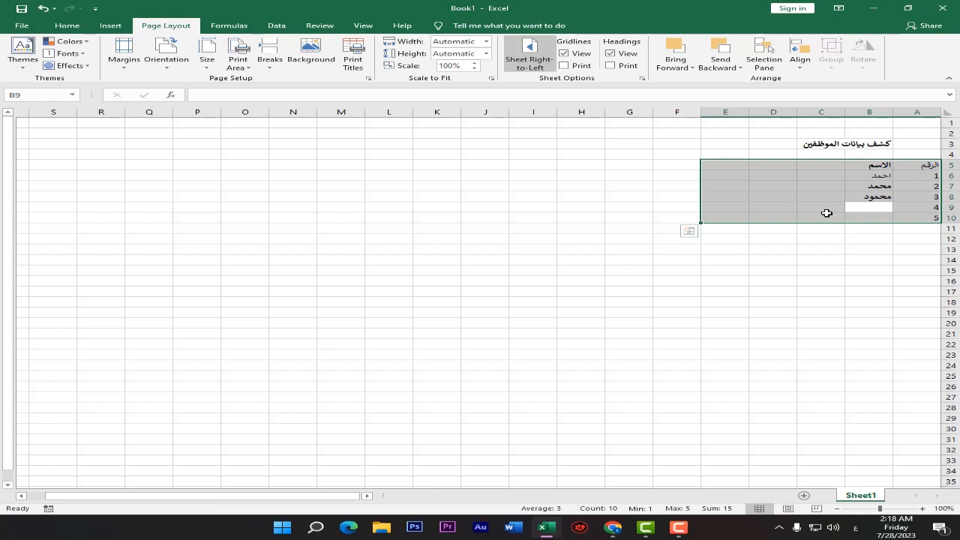
# Step: Select the empty header cells C5, D5 and E5 one by one, and the table range starting at A5
pyautogui.click(806, 164)
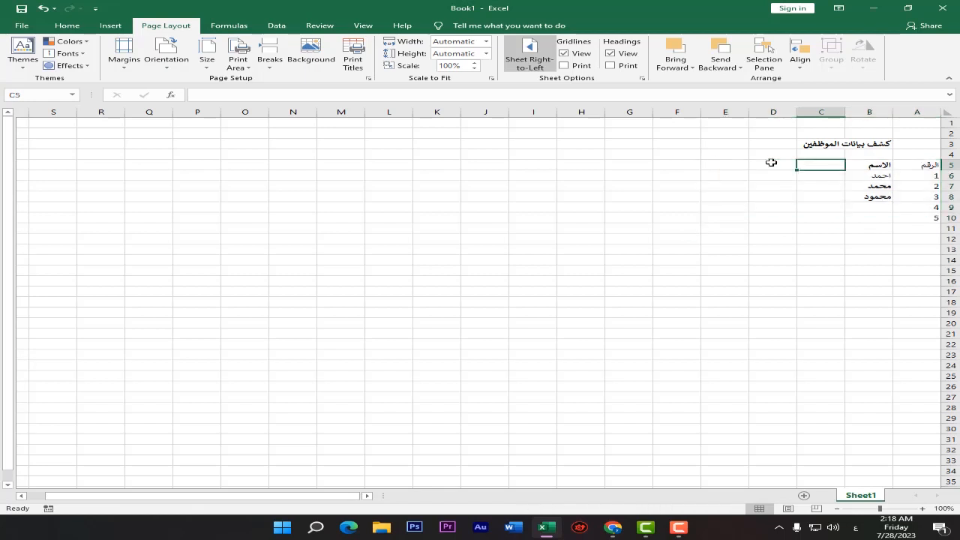
pyautogui.click(771, 163)
pyautogui.click(727, 162)
pyautogui.moveTo(926, 165); pyautogui.dragTo(725, 206)
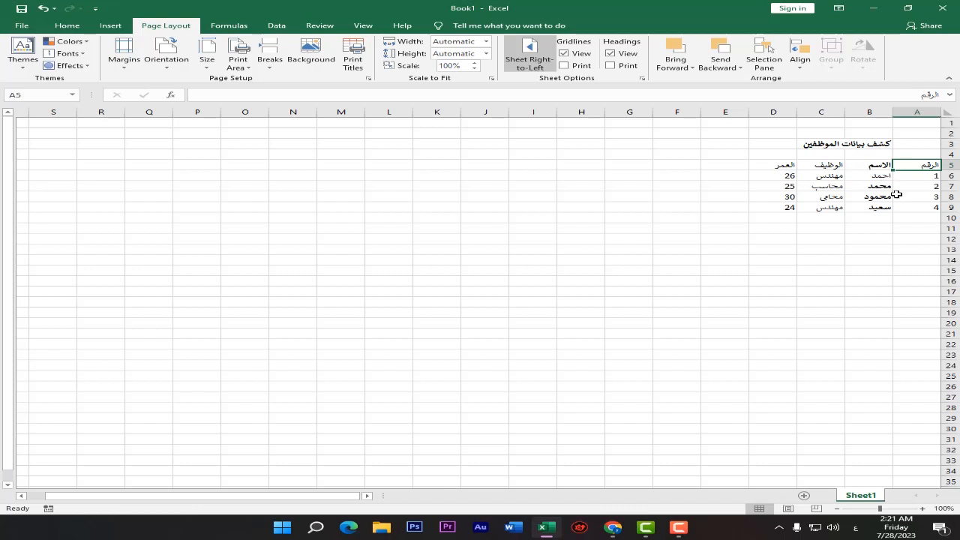
# Step: Select the age cell D8 and examine the list of available fonts without choosing one
pyautogui.click(789, 197)
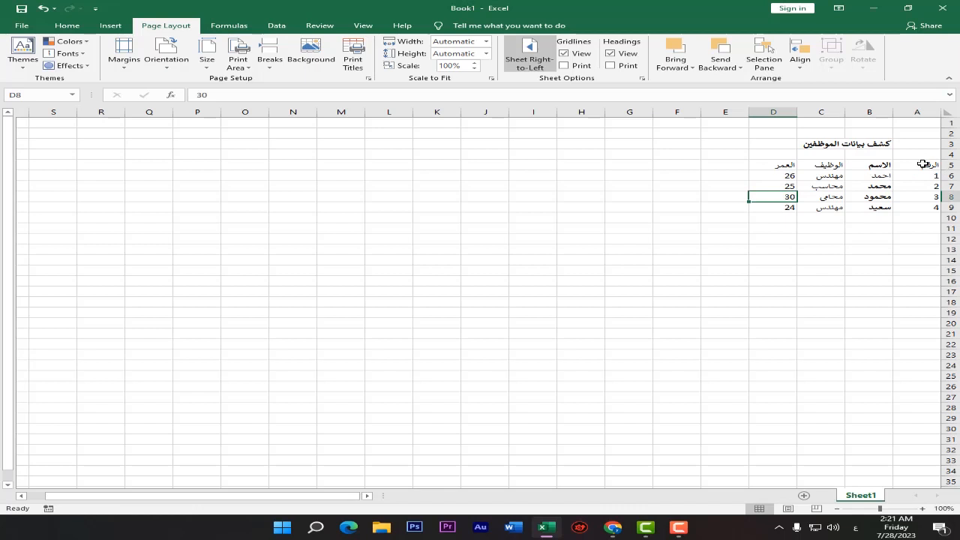
pyautogui.click(69, 27)
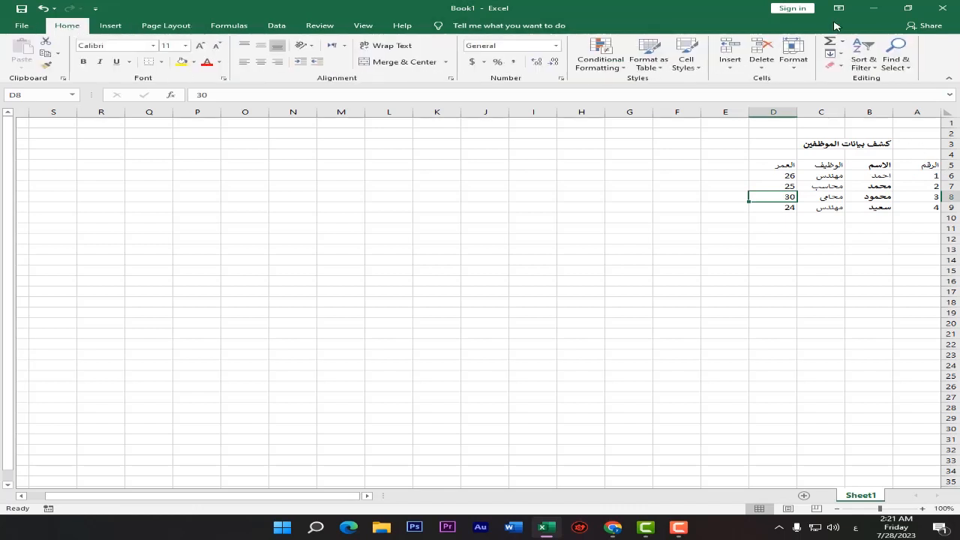
pyautogui.click(153, 46)
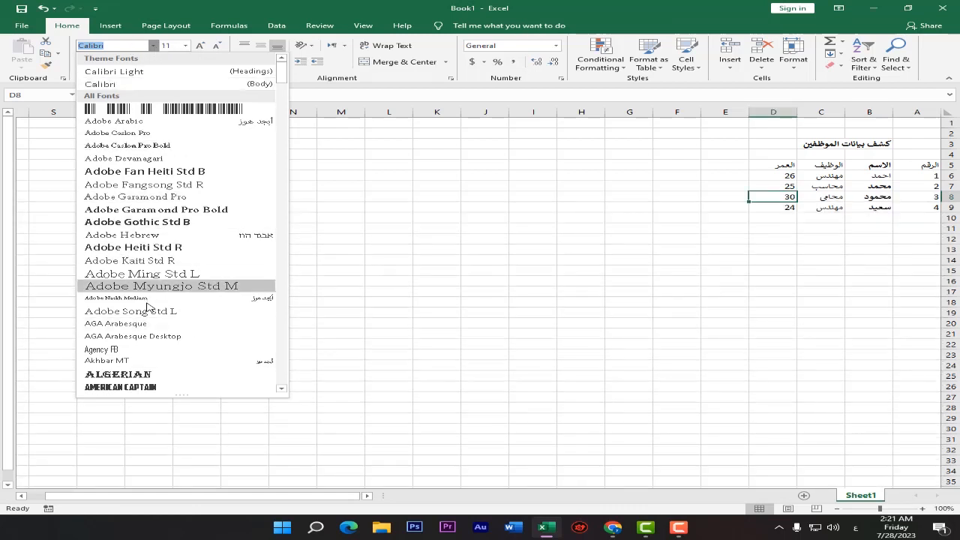
pyautogui.press('Escape')
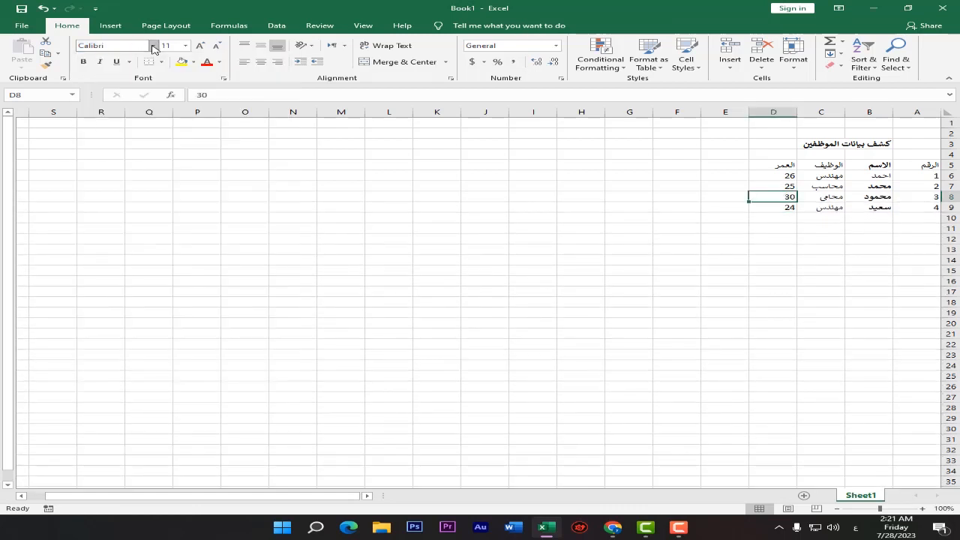
# Step: Select the table range A5:D9, the header cells B5, C5, D5 and A5 one at a time, and the whole table again
pyautogui.moveTo(930, 165); pyautogui.dragTo(778, 211)
pyautogui.click(822, 237)
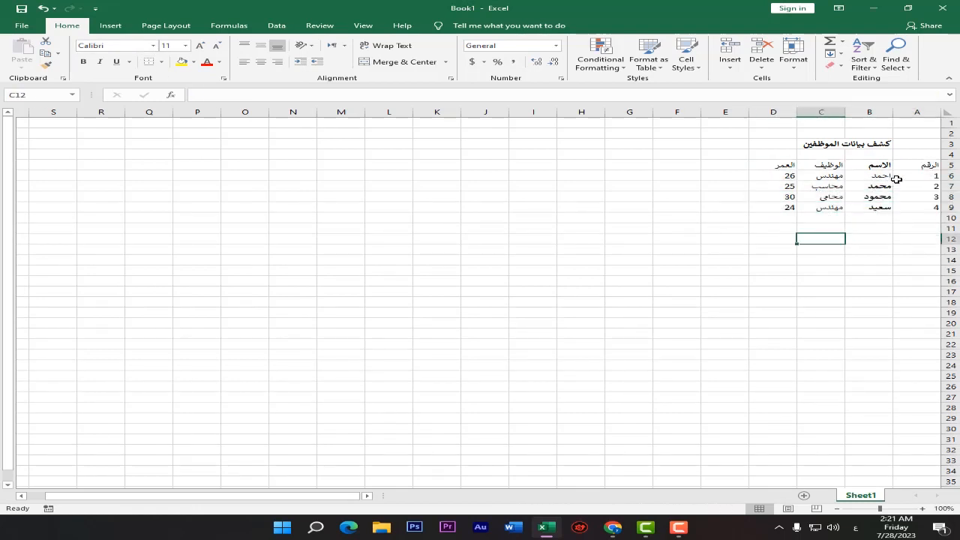
pyautogui.click(860, 168)
pyautogui.click(821, 165)
pyautogui.click(784, 166)
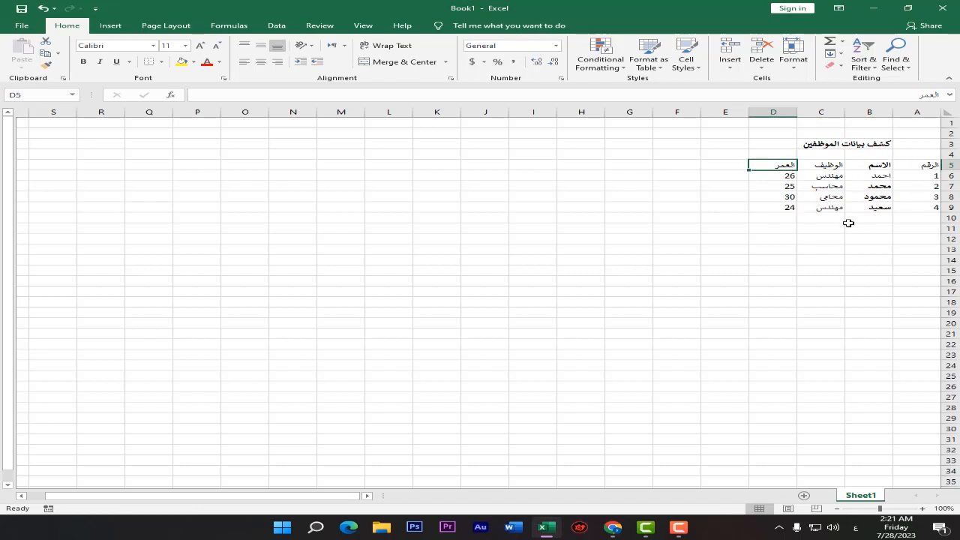
pyautogui.click(906, 169)
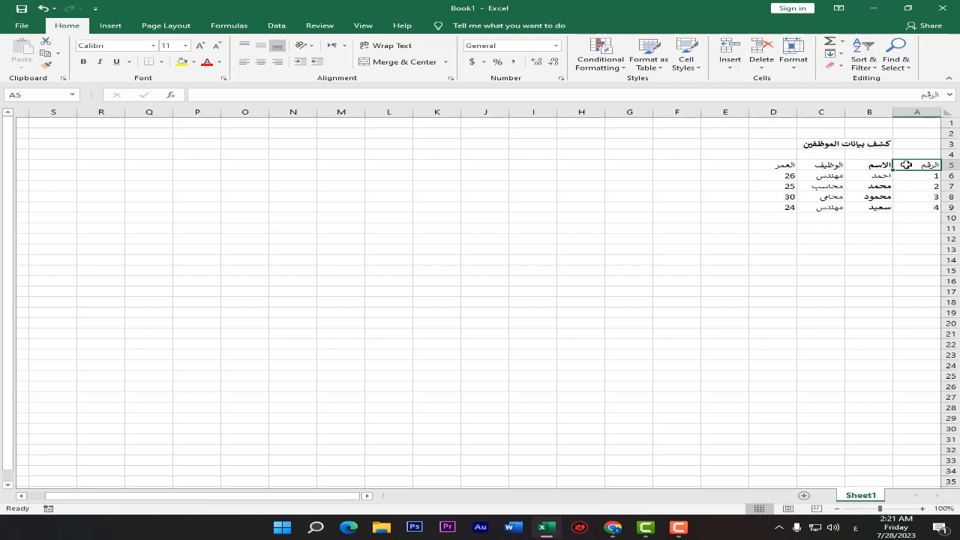
pyautogui.moveTo(908, 165); pyautogui.dragTo(779, 208)
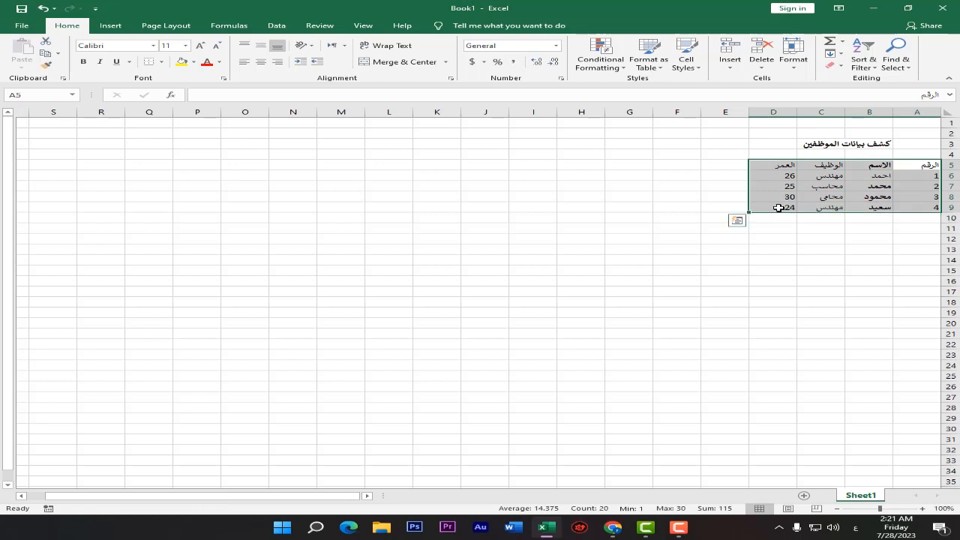
# Step: Move the header "الرقم" from A5 to A10 and undo the move
pyautogui.click(917, 164)
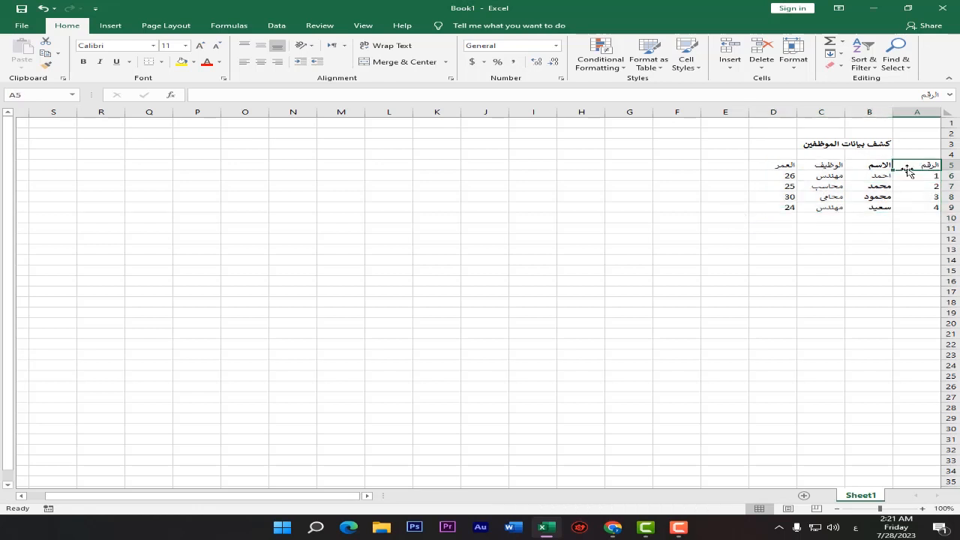
pyautogui.moveTo(908, 171); pyautogui.dragTo(901, 225)
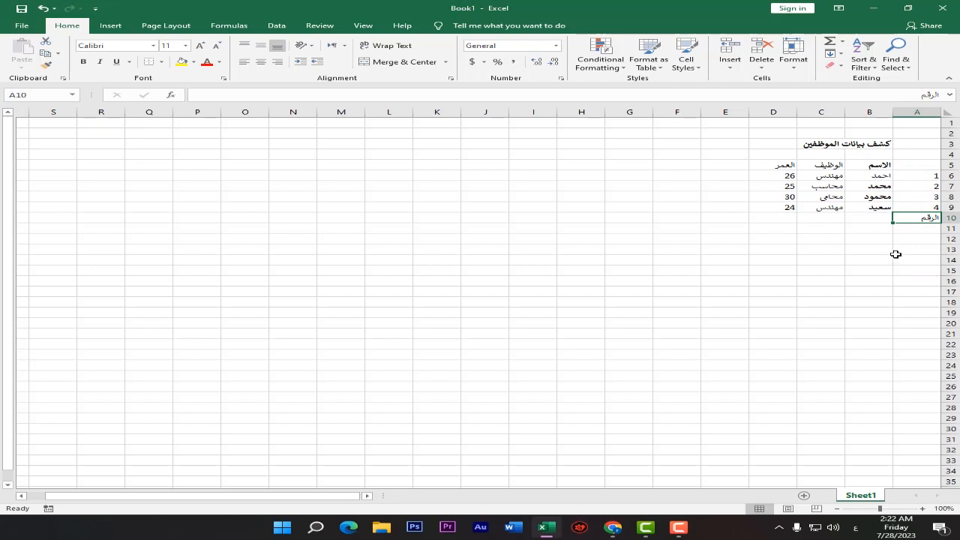
pyautogui.hotkey('ctrl', 'z')
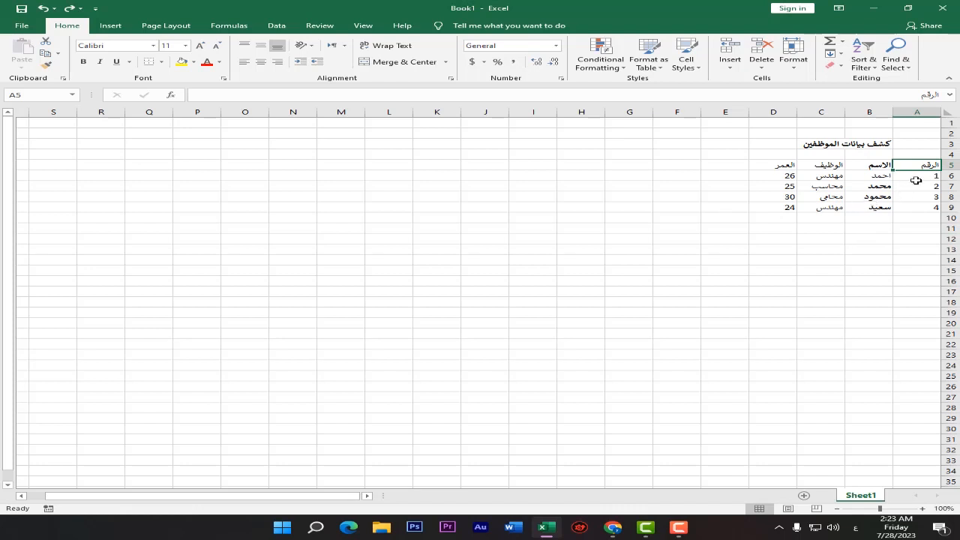
# Step: Add the non-adjacent cells D9, D5, A9 and C7 to the selection of A5, and clear the selection
pyautogui.keyDown('ctrl'); pyautogui.click(784, 209); pyautogui.keyUp('ctrl')
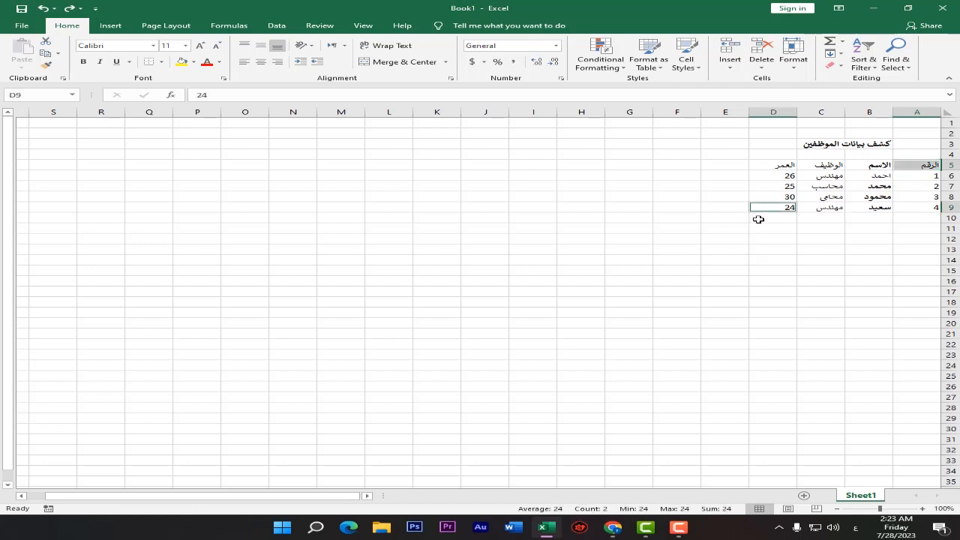
pyautogui.keyDown('ctrl'); pyautogui.click(776, 166); pyautogui.keyUp('ctrl')
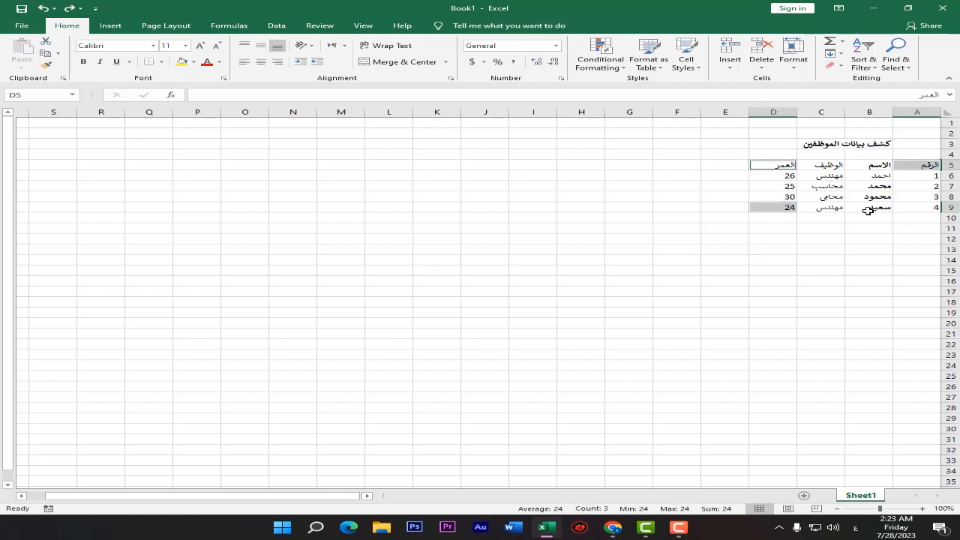
pyautogui.keyDown('ctrl'); pyautogui.click(918, 209); pyautogui.keyUp('ctrl')
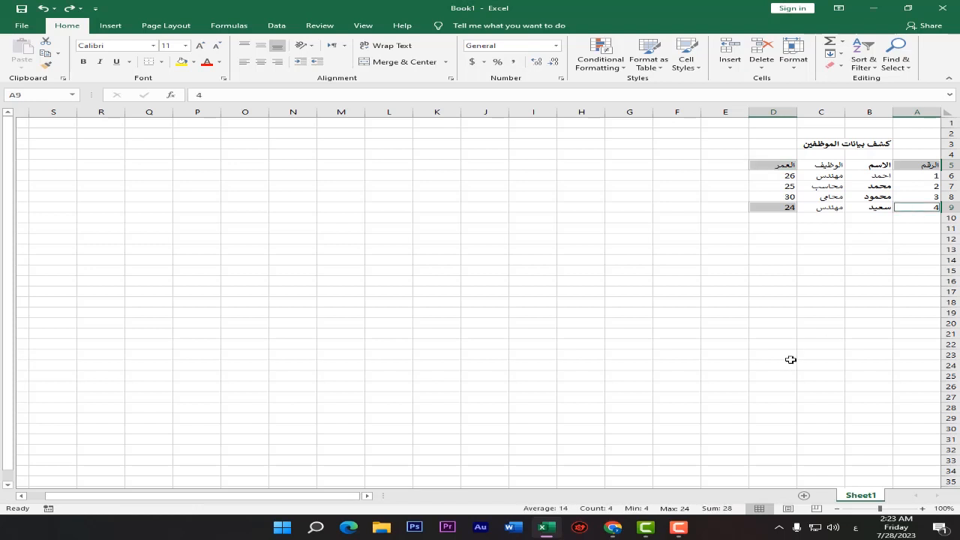
pyautogui.keyDown('ctrl'); pyautogui.click(835, 188); pyautogui.keyUp('ctrl')
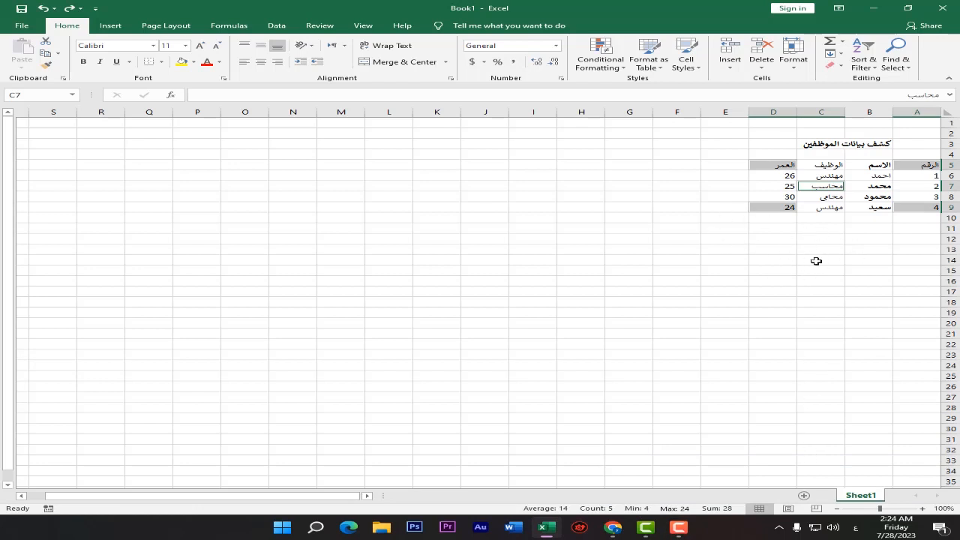
pyautogui.click(773, 240)
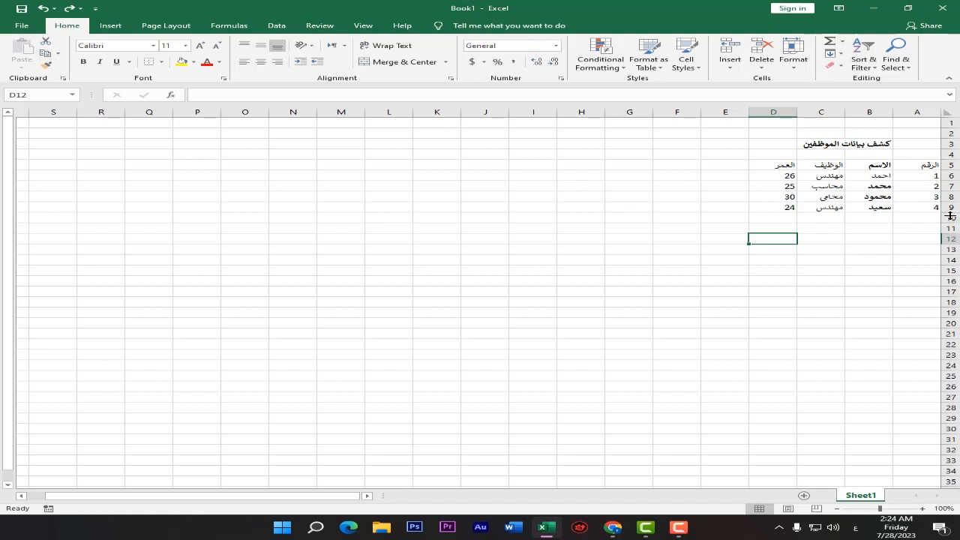
# Step: Select the table range A5:D9, and then the larger range A1:D9 by its two corner cells, clearing each selection
pyautogui.click(925, 168)
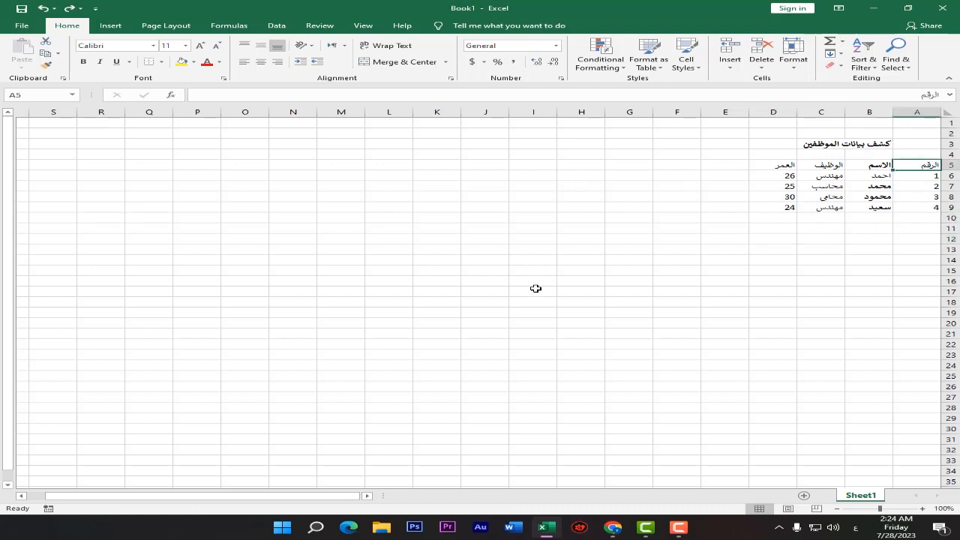
pyautogui.moveTo(899, 165); pyautogui.dragTo(780, 210)
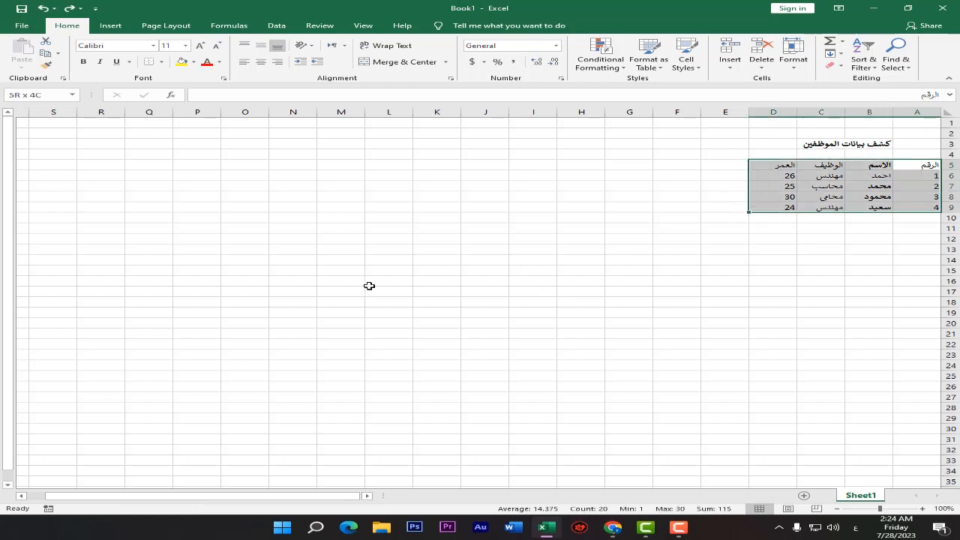
pyautogui.click(870, 239)
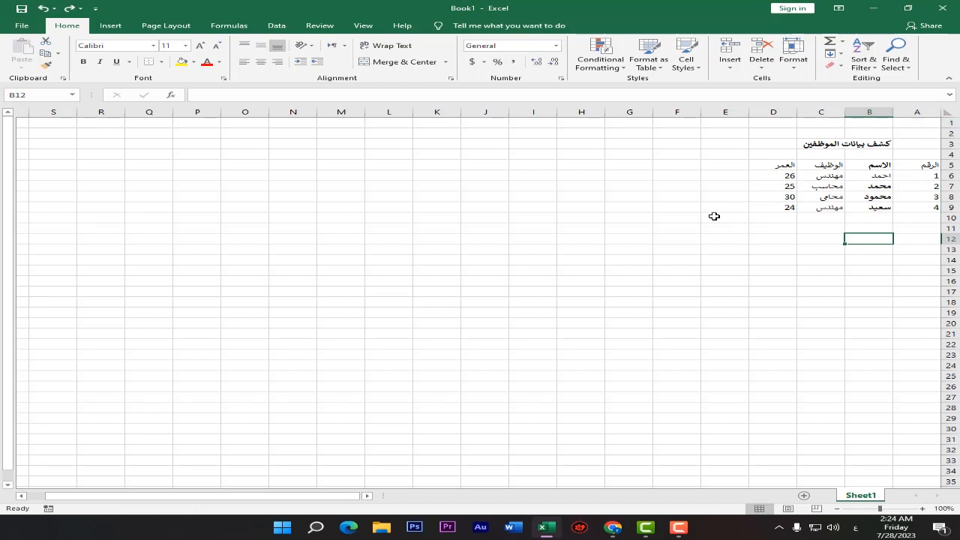
pyautogui.click(929, 122)
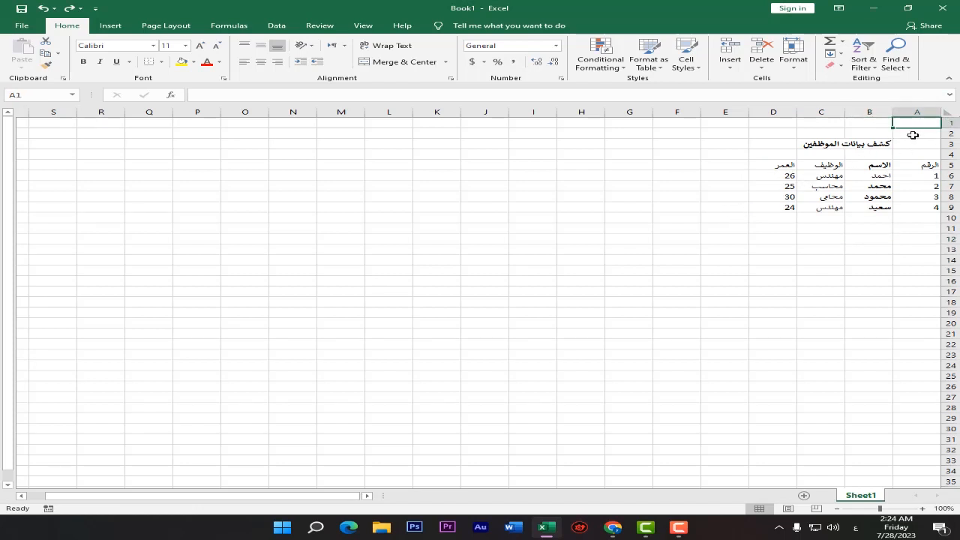
pyautogui.keyDown('shift'); pyautogui.click(773, 210); pyautogui.keyUp('shift')
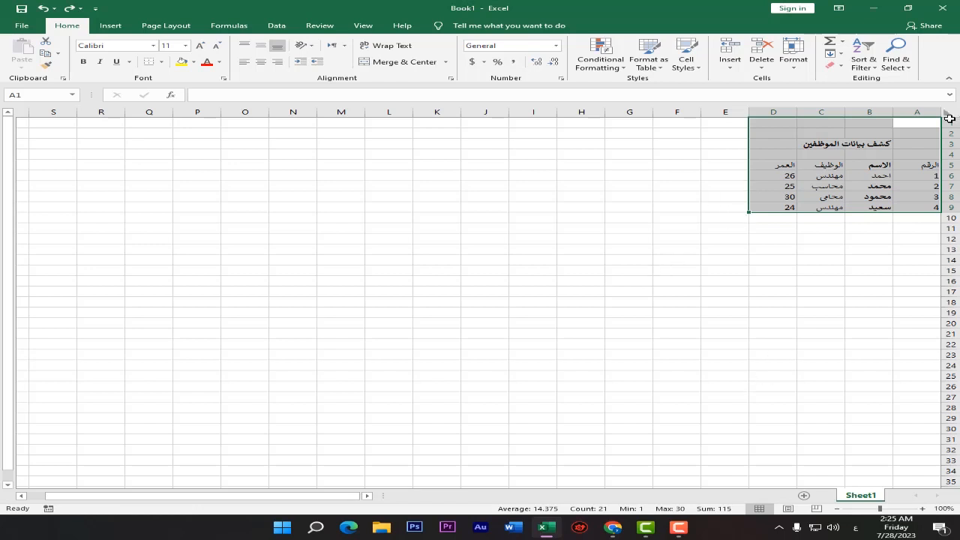
pyautogui.click(724, 324)
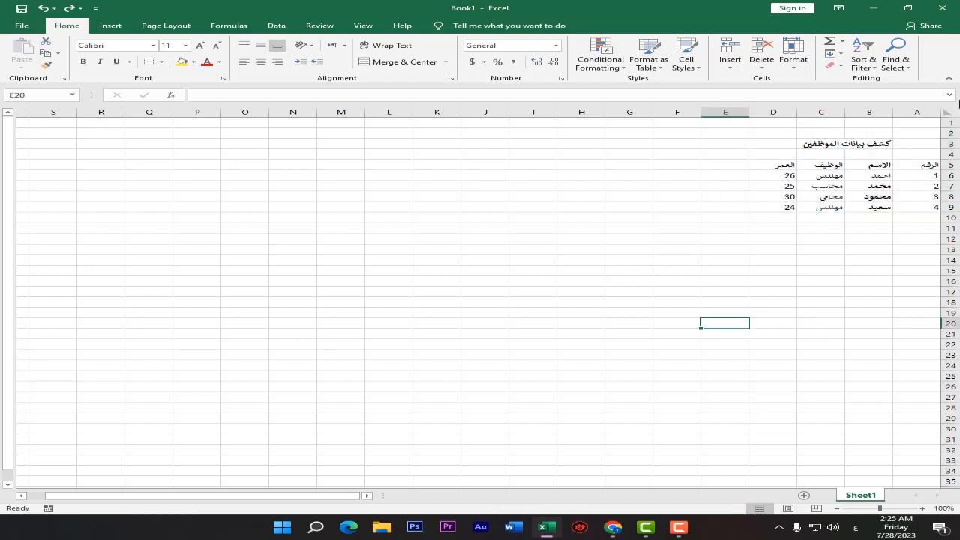
# Step: Select the whole worksheet at once, and then only the table surrounding header cell A5 before extending to all cells
pyautogui.click(950, 113)
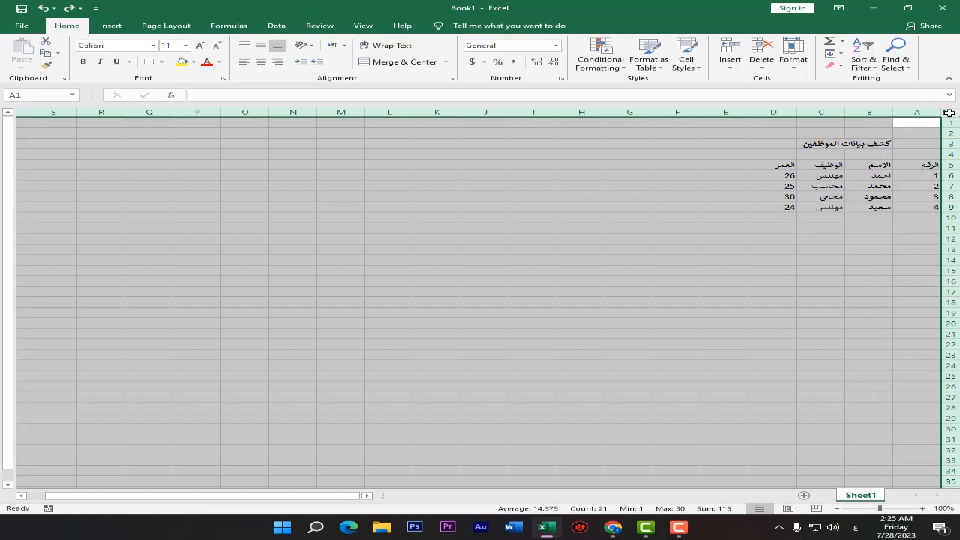
pyautogui.click(792, 249)
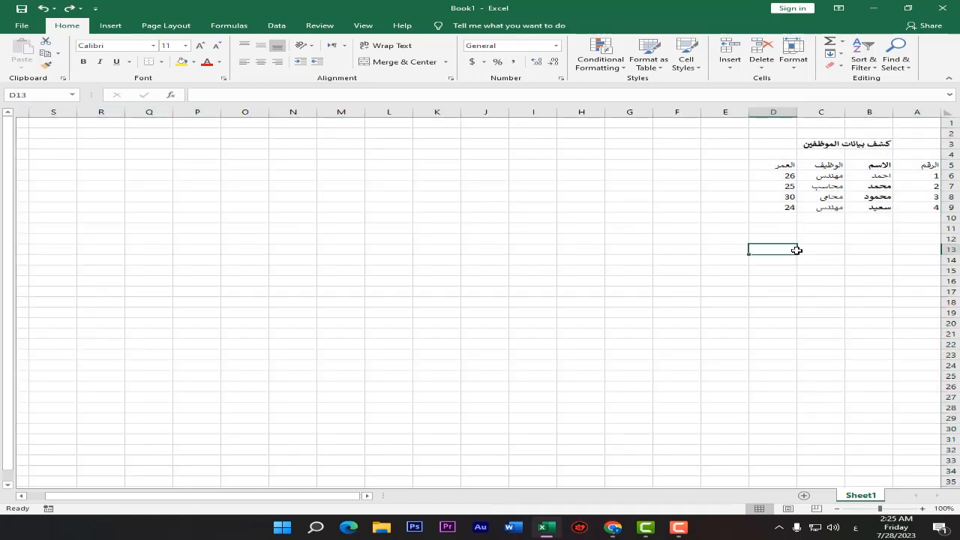
pyautogui.click(918, 166)
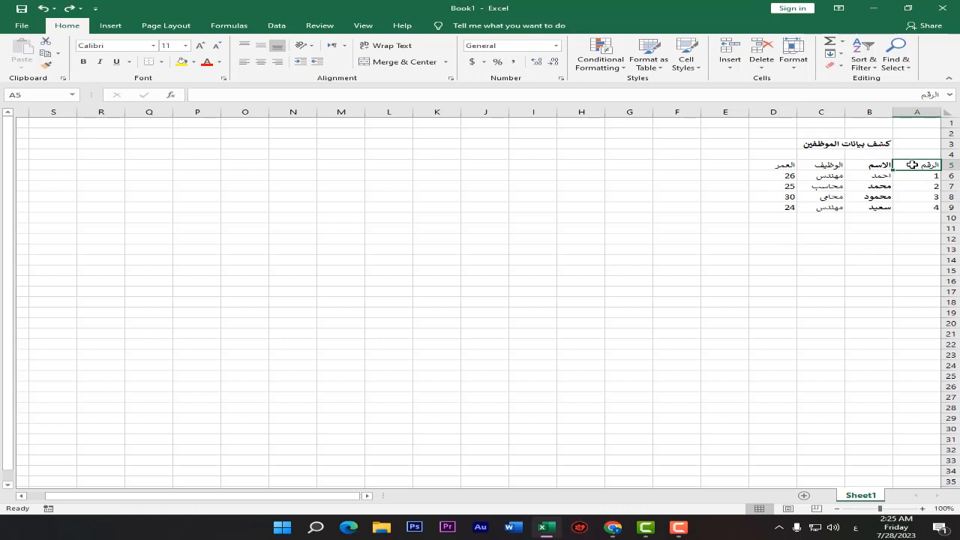
pyautogui.hotkey('ctrl', 'a')
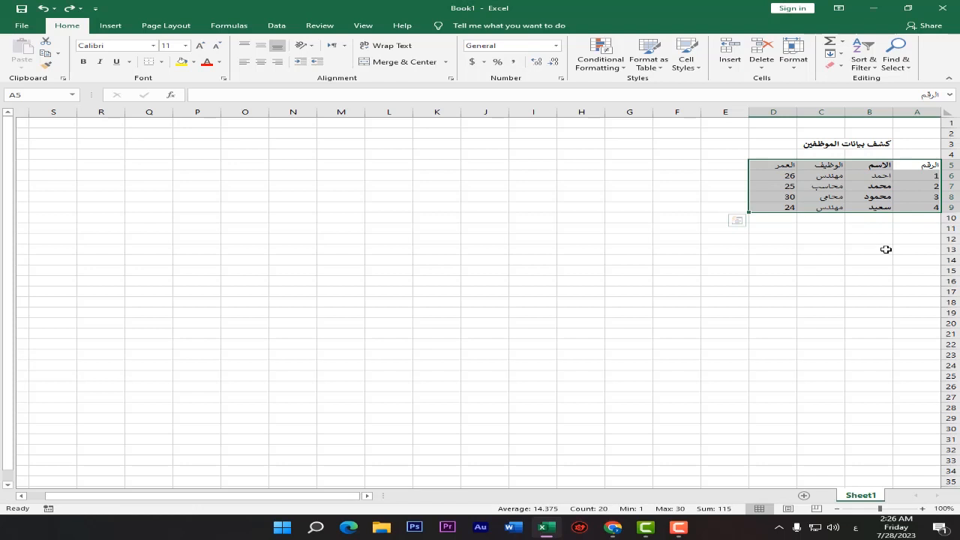
pyautogui.hotkey('ctrl', 'a')
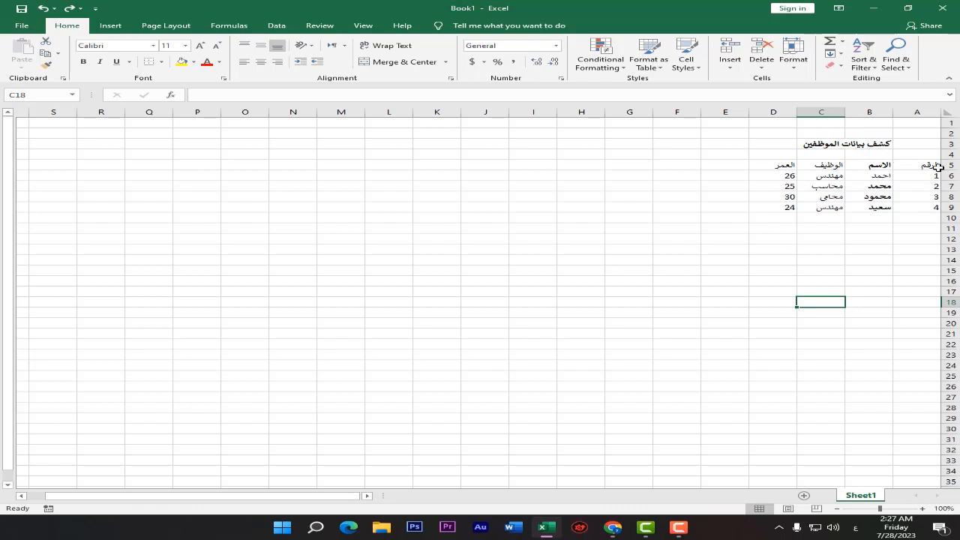
# Step: Make the header row A5:D5 bold and set its font to Adobe Gothic Std B
pyautogui.moveTo(937, 164); pyautogui.dragTo(785, 166)
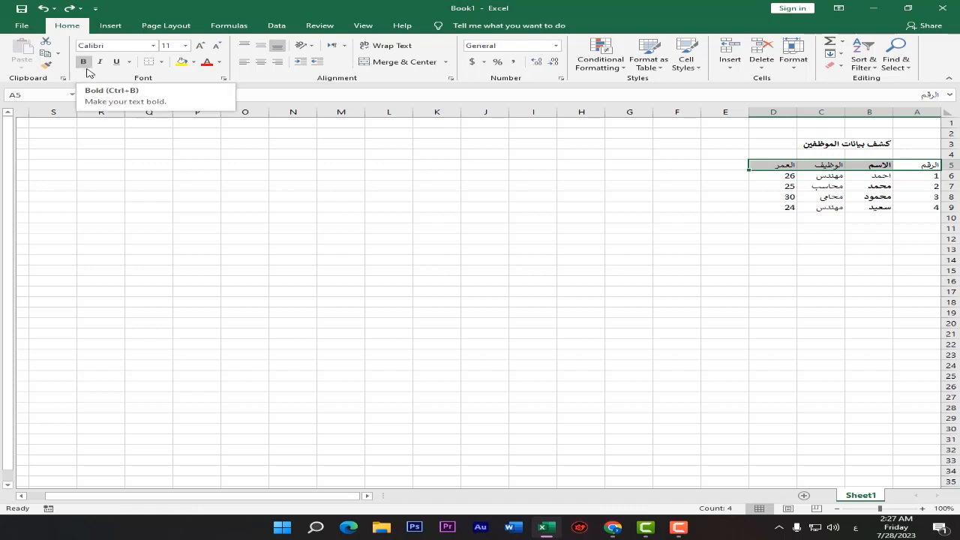
pyautogui.click(84, 63)
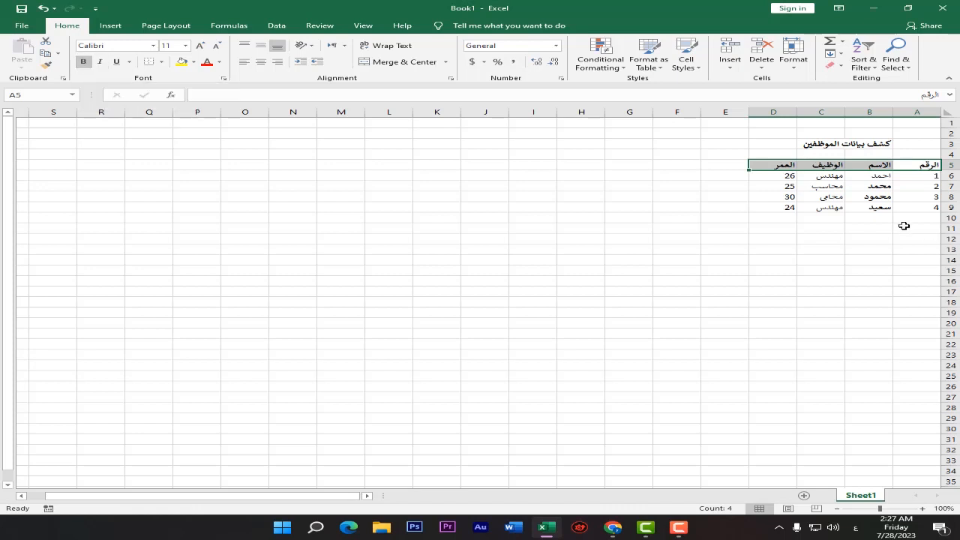
pyautogui.click(153, 46)
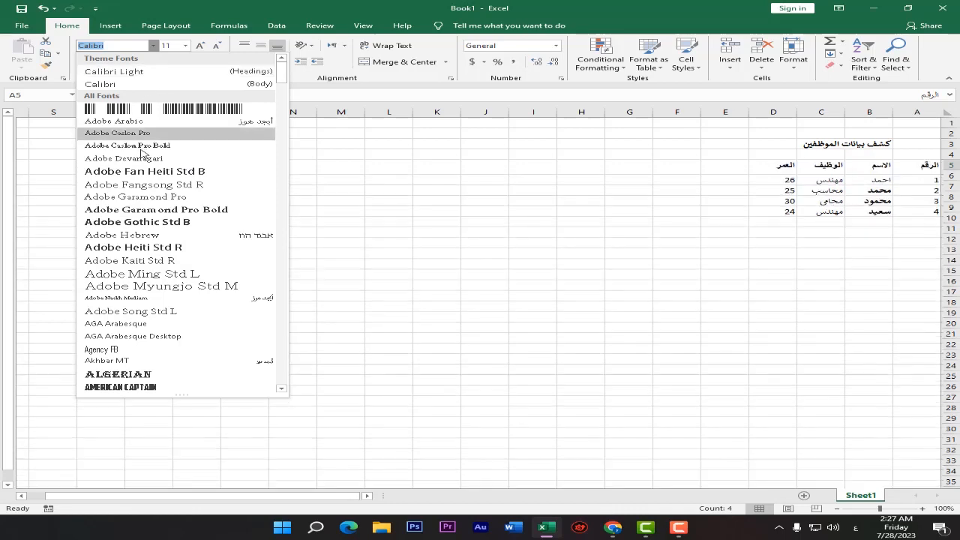
pyautogui.scroll(-2, 192, 243)
pyautogui.scroll(-1, 192, 243)
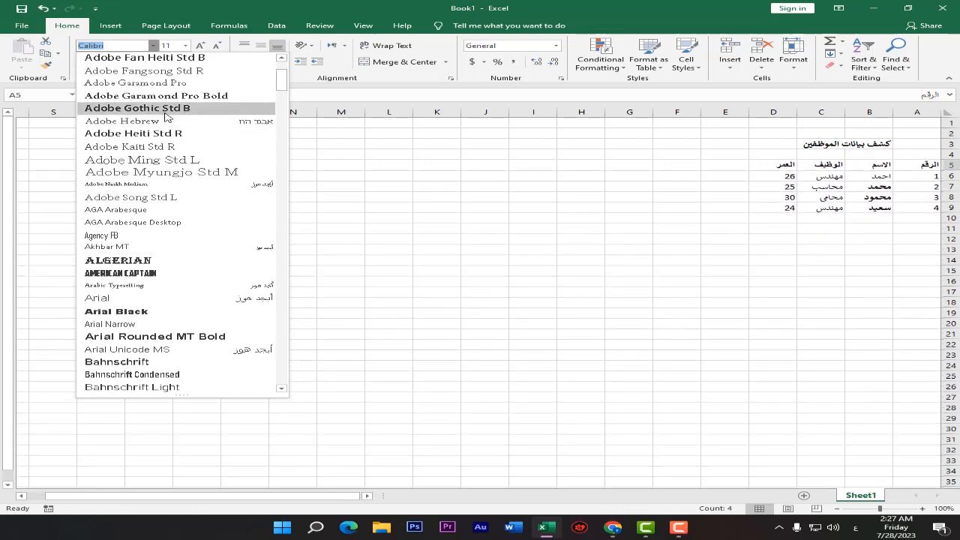
pyautogui.press('Escape')
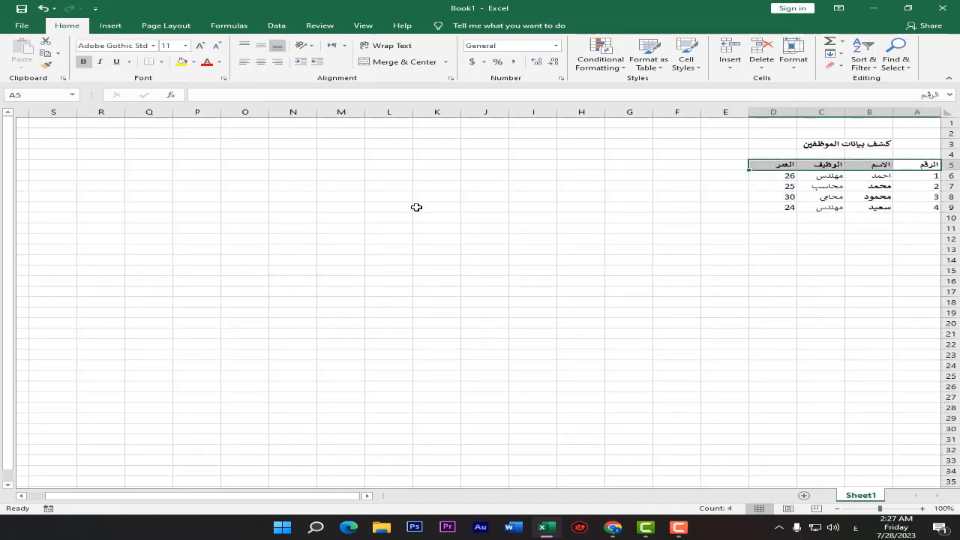
# Step: Enlarge the header row text stepwise to size 16 and reduce it to size 12
pyautogui.click(204, 47)
pyautogui.click(204, 47)
pyautogui.click(205, 49)
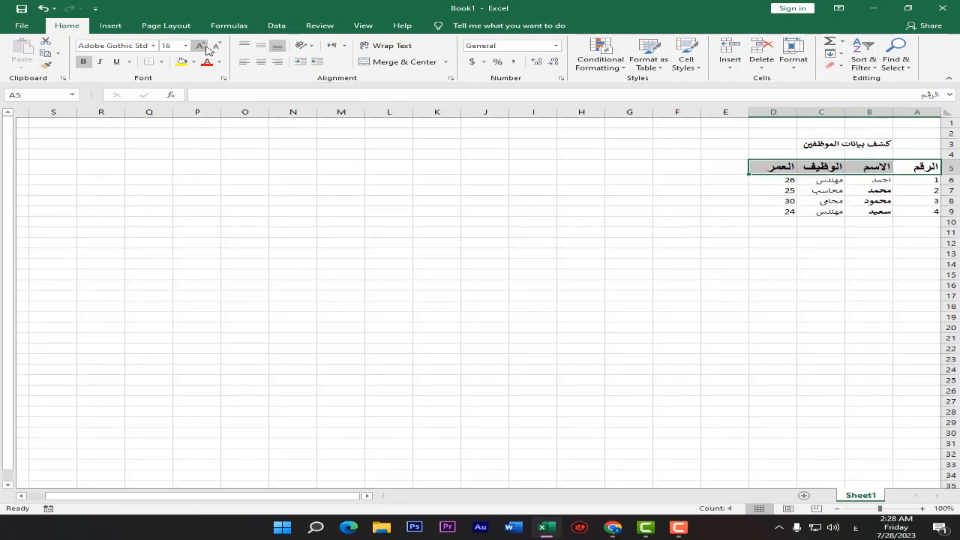
pyautogui.click(217, 49)
pyautogui.click(217, 49)
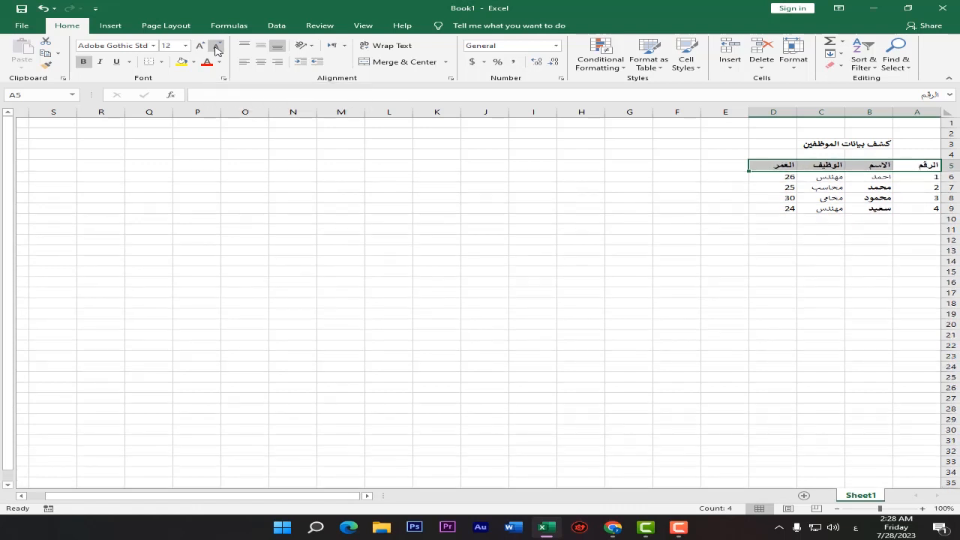
# Step: Set the header row's font size to 14 and make its text italic and underlined
pyautogui.click(186, 47)
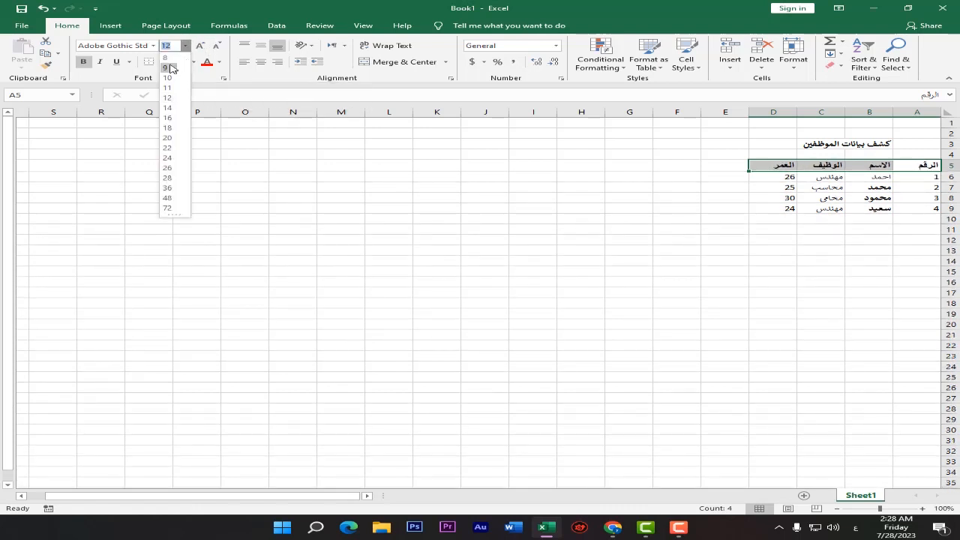
pyautogui.click(168, 108)
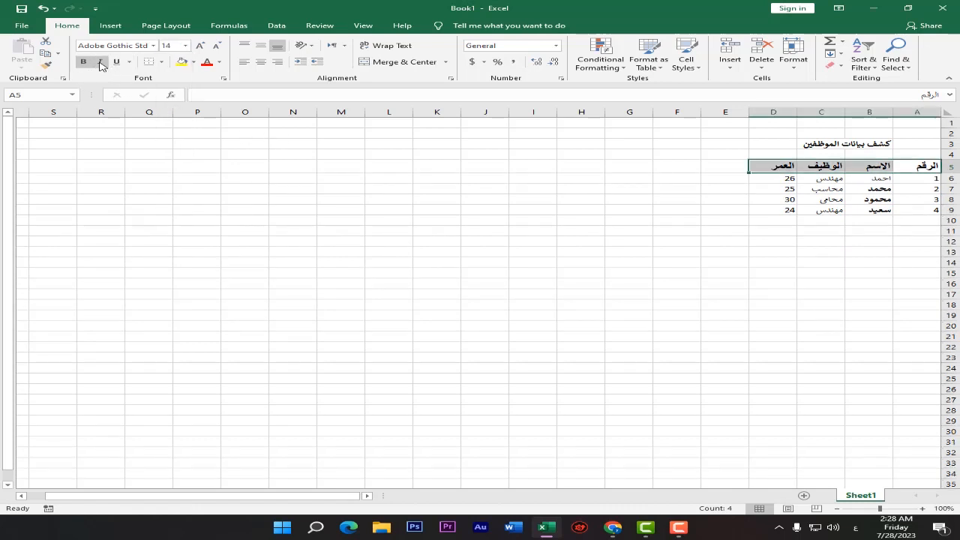
pyautogui.click(100, 63)
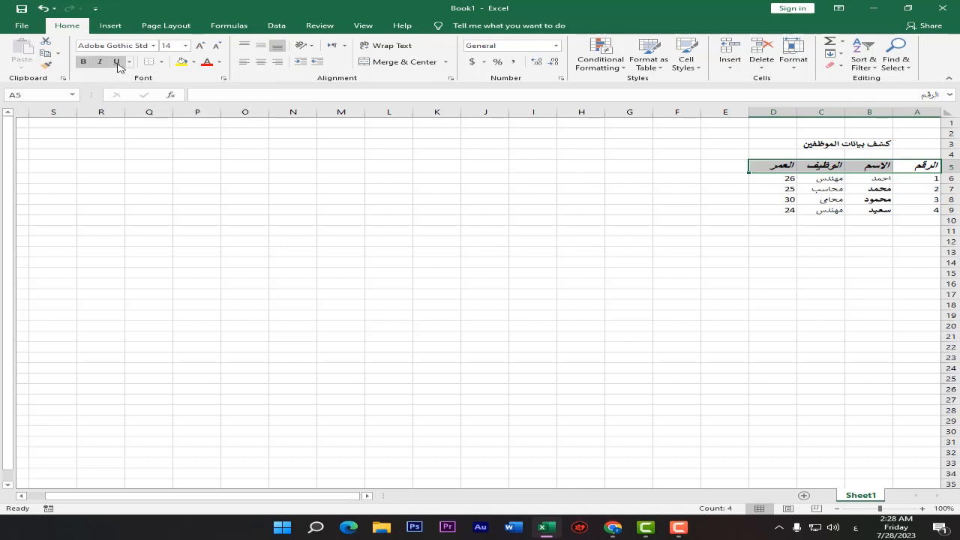
pyautogui.click(118, 64)
pyautogui.click(778, 178)
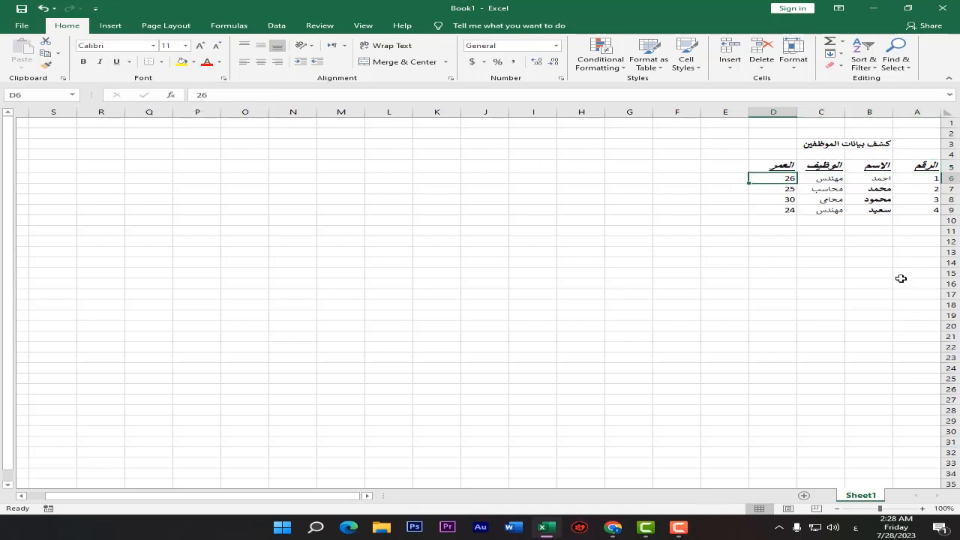
# Step: Colour the text of header row A5:D5 dark orange and fill its cells with a light grey theme colour
pyautogui.moveTo(918, 167); pyautogui.dragTo(780, 166)
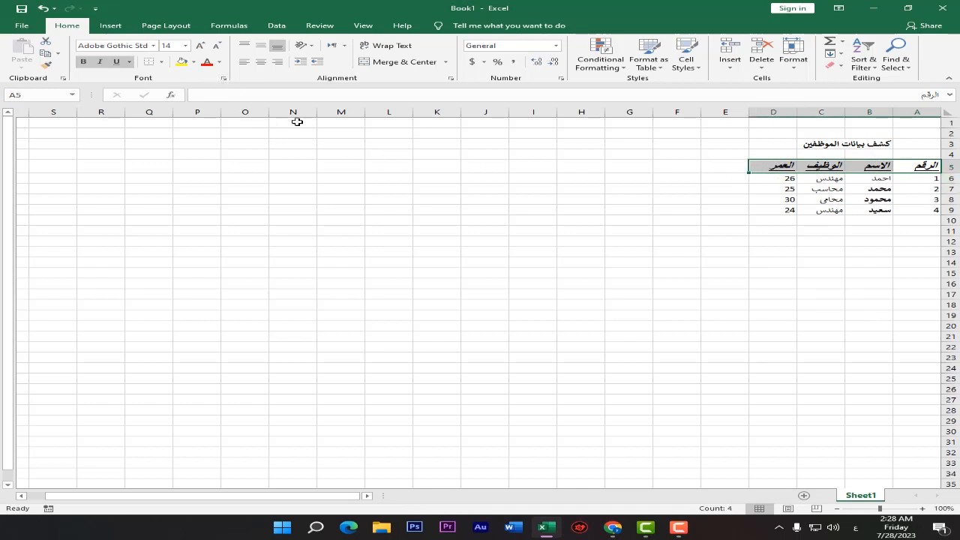
pyautogui.click(220, 63)
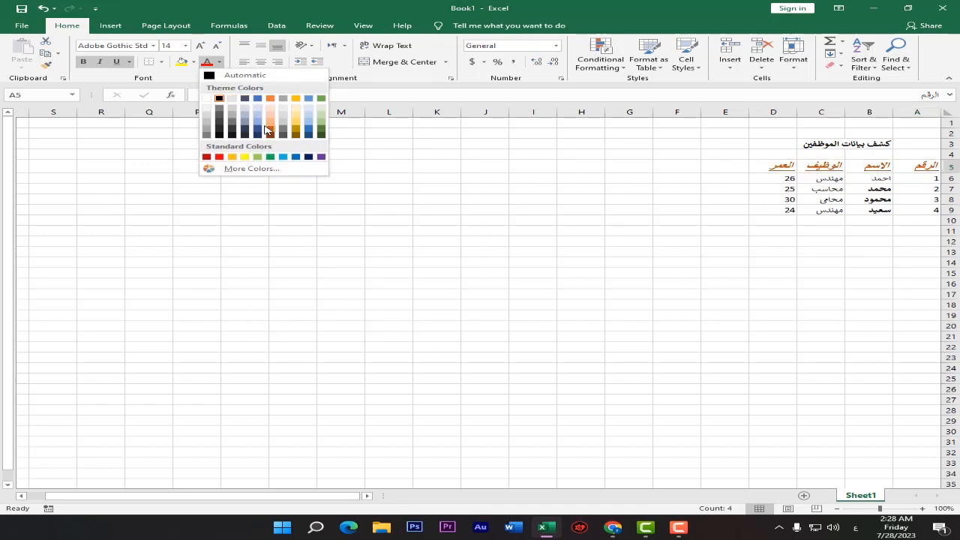
pyautogui.click(274, 131)
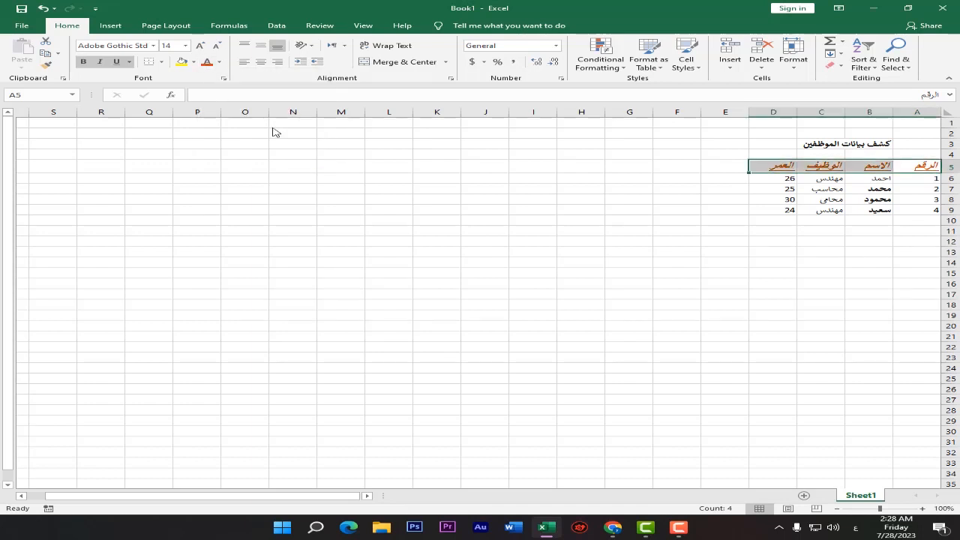
pyautogui.click(193, 63)
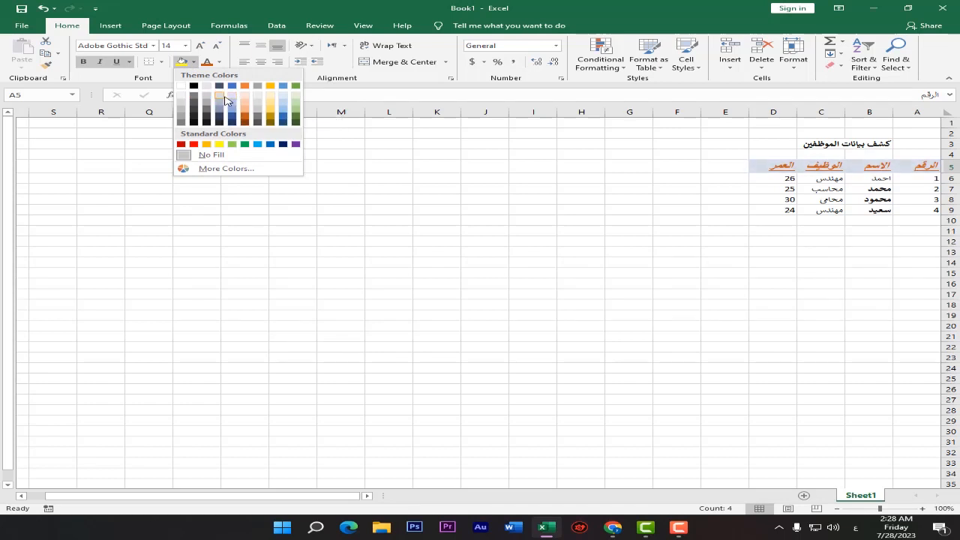
pyautogui.click(208, 101)
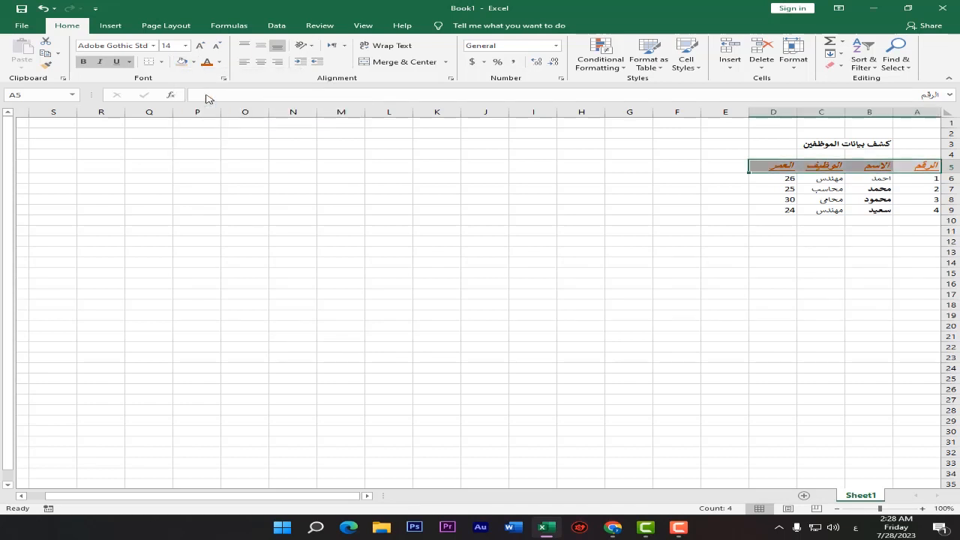
pyautogui.click(667, 165)
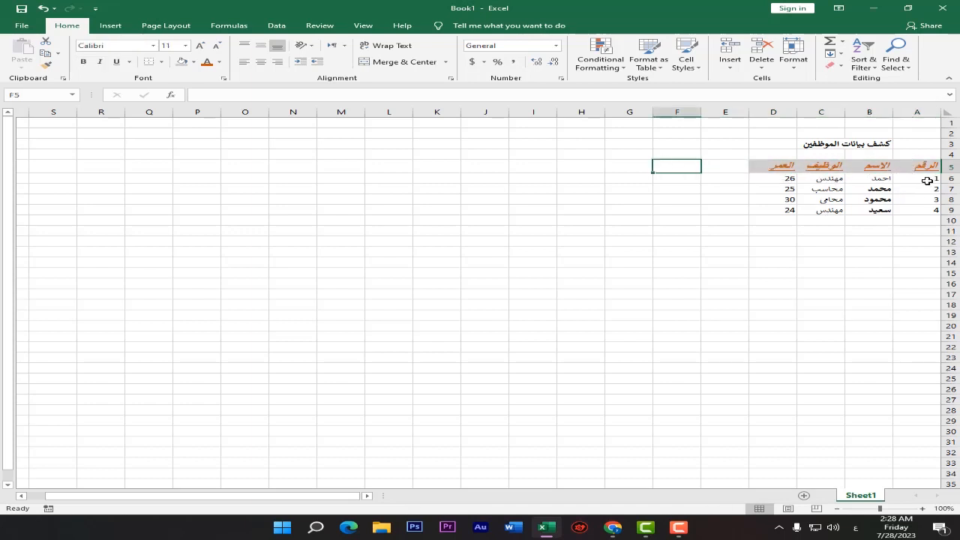
# Step: Set the font size of the employee data A6:D9 to 14 and colour its text dark blue
pyautogui.moveTo(925, 181); pyautogui.dragTo(785, 209)
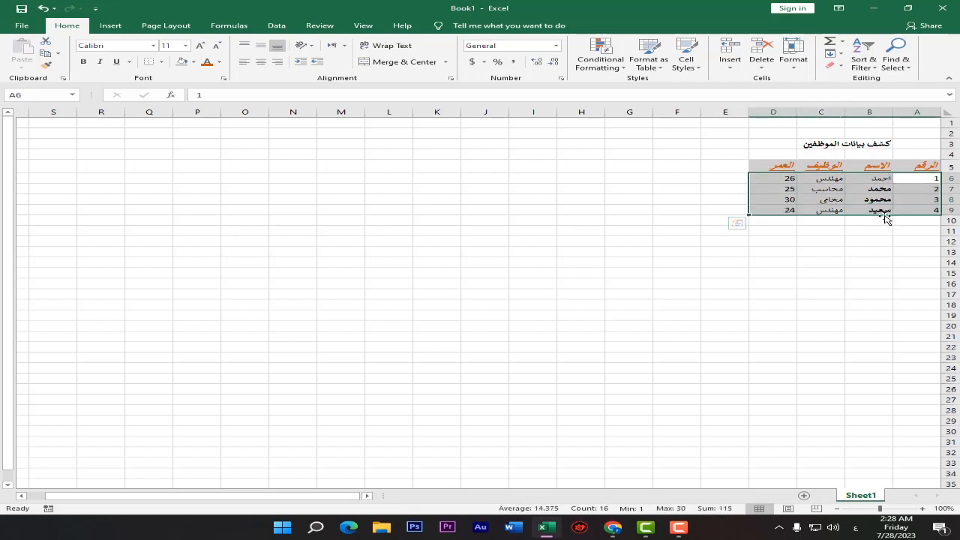
pyautogui.click(186, 46)
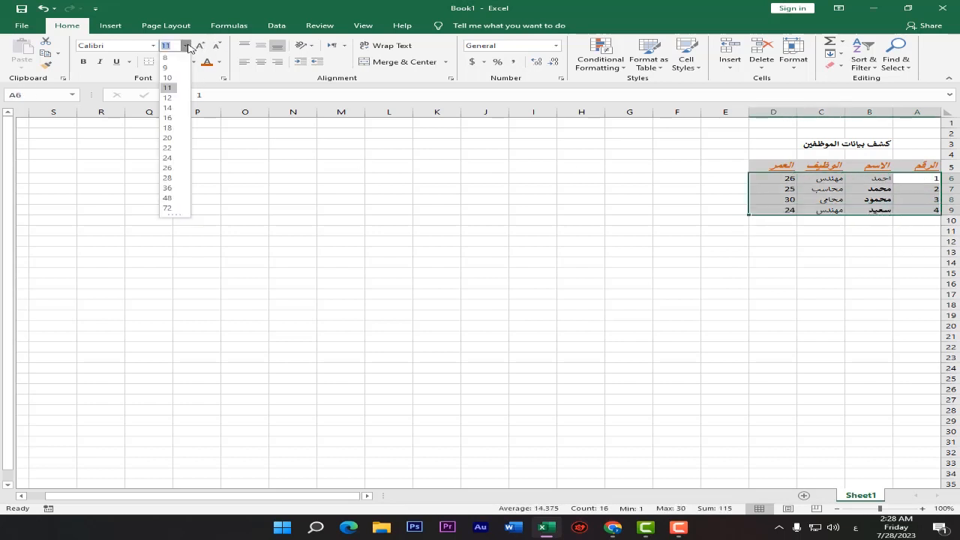
pyautogui.click(172, 108)
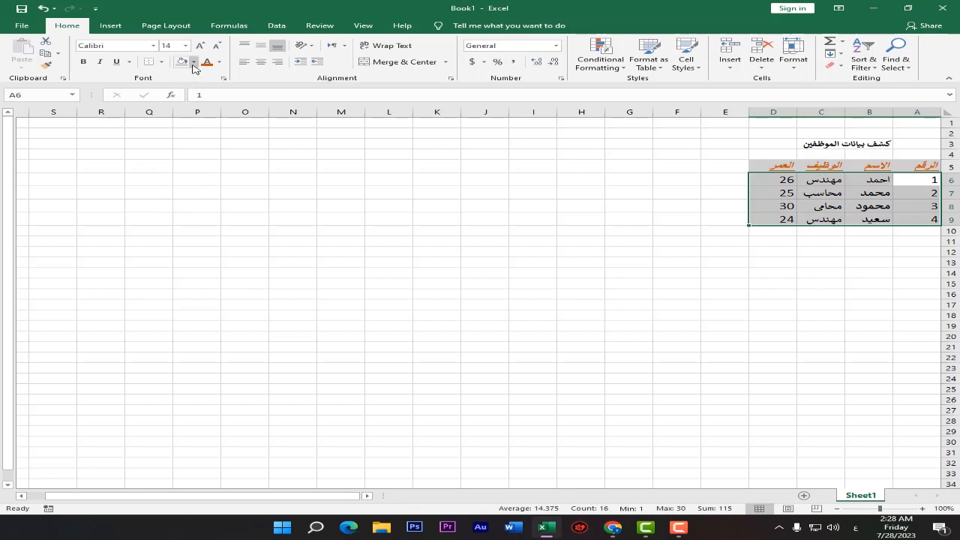
pyautogui.click(219, 62)
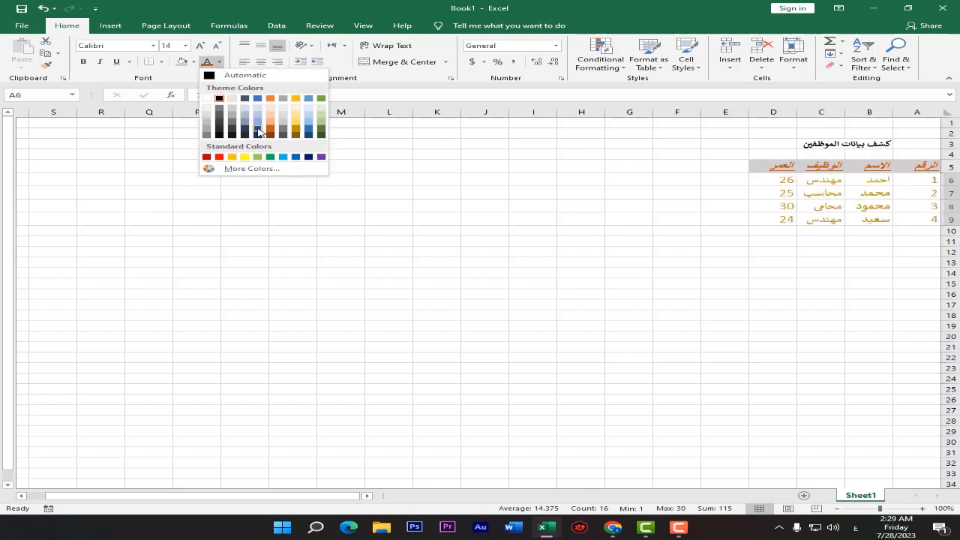
pyautogui.click(258, 132)
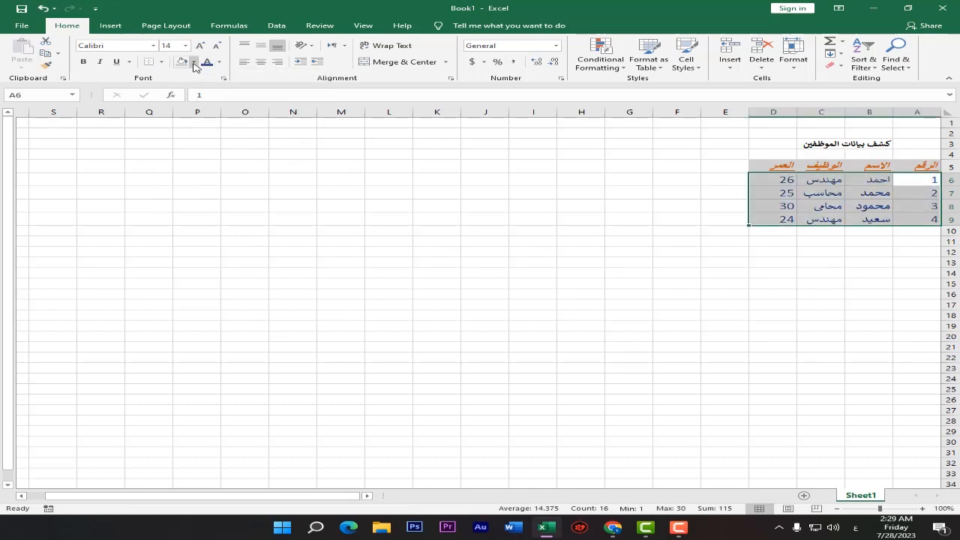
# Step: Fill the employee data cells A6:D9 with a light orange theme colour
pyautogui.click(193, 62)
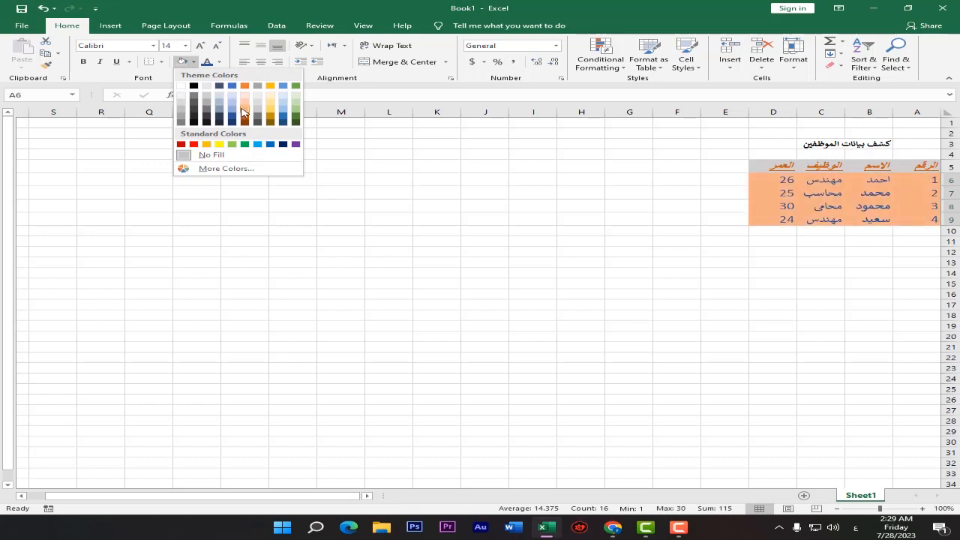
pyautogui.click(242, 111)
pyautogui.click(521, 165)
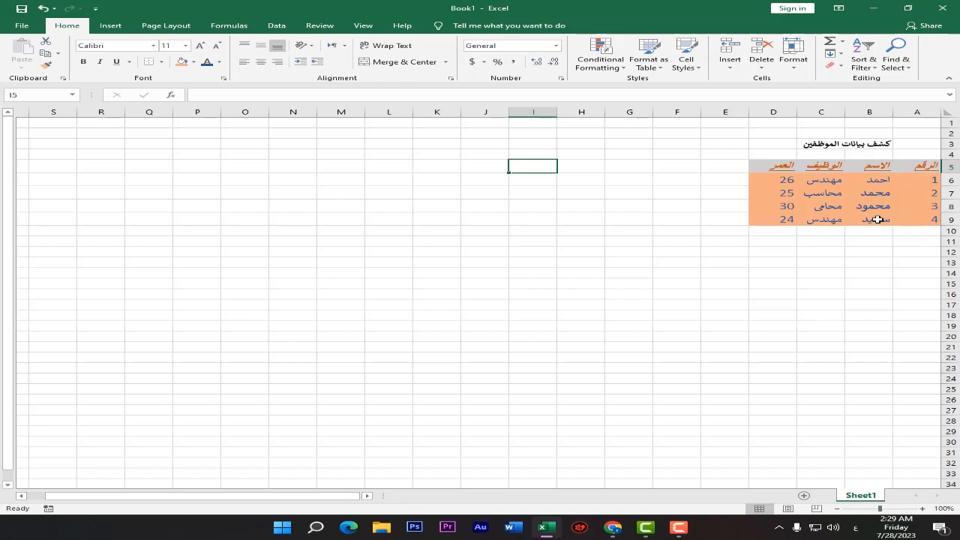
pyautogui.click(822, 315)
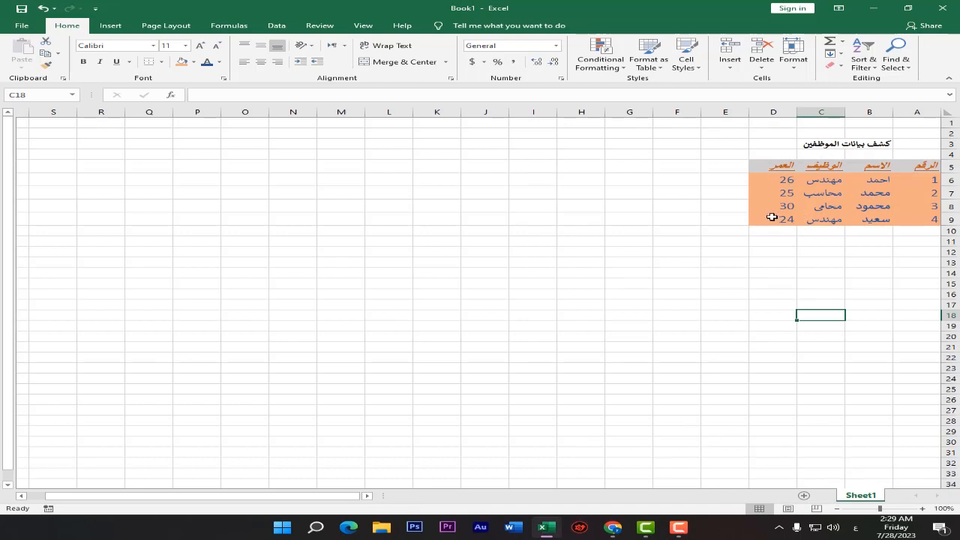
# Step: Apply a bottom border and a top border to the employee table A5:D9
pyautogui.moveTo(772, 165); pyautogui.dragTo(915, 215)
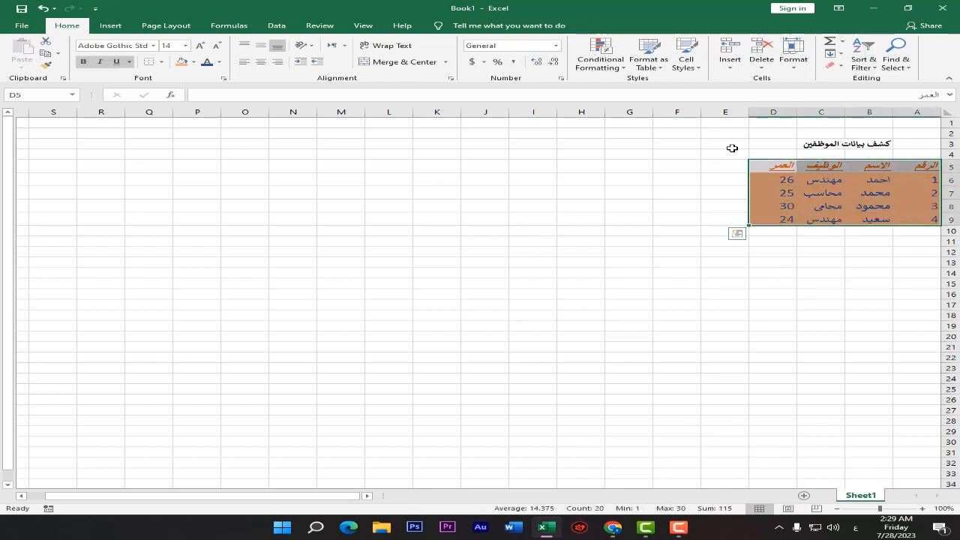
pyautogui.click(162, 61)
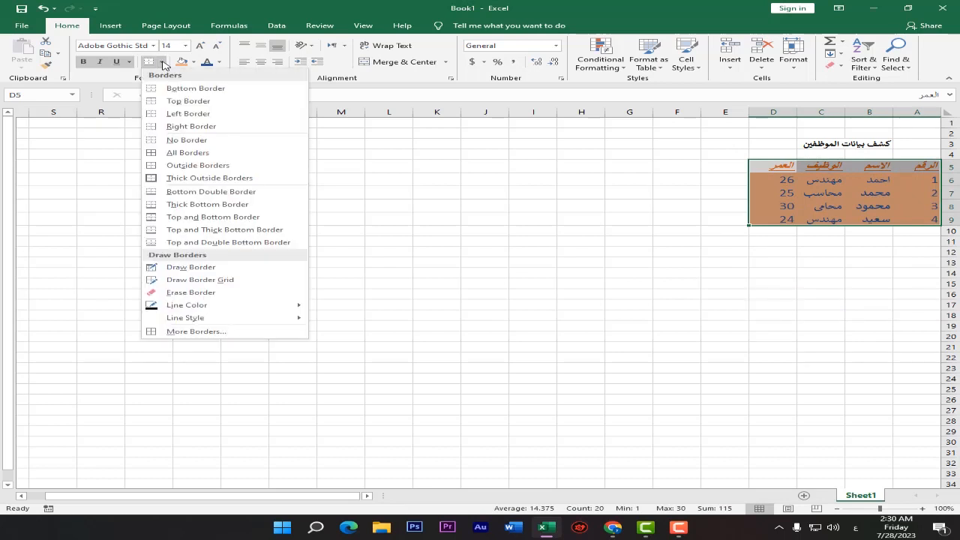
pyautogui.click(207, 89)
pyautogui.click(777, 231)
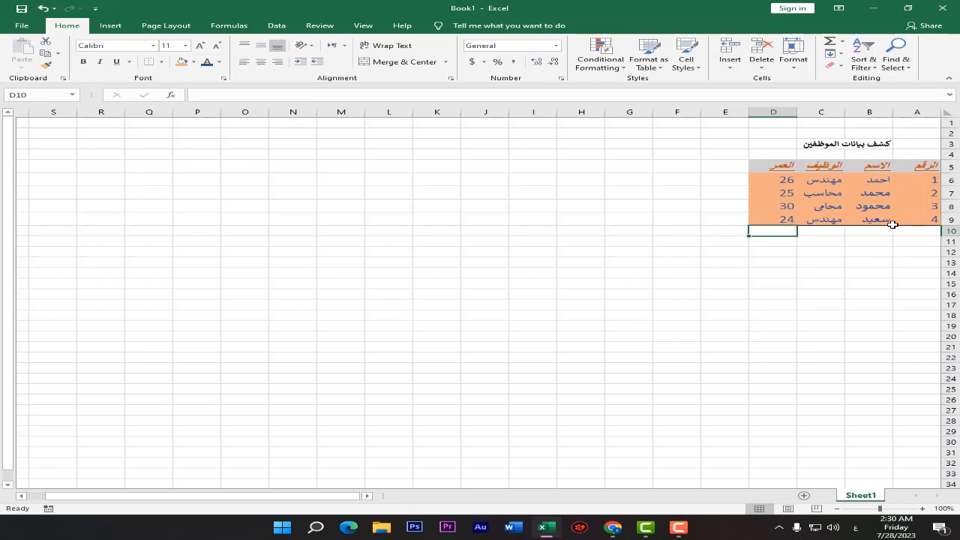
pyautogui.moveTo(779, 168); pyautogui.dragTo(926, 217)
pyautogui.click(164, 61)
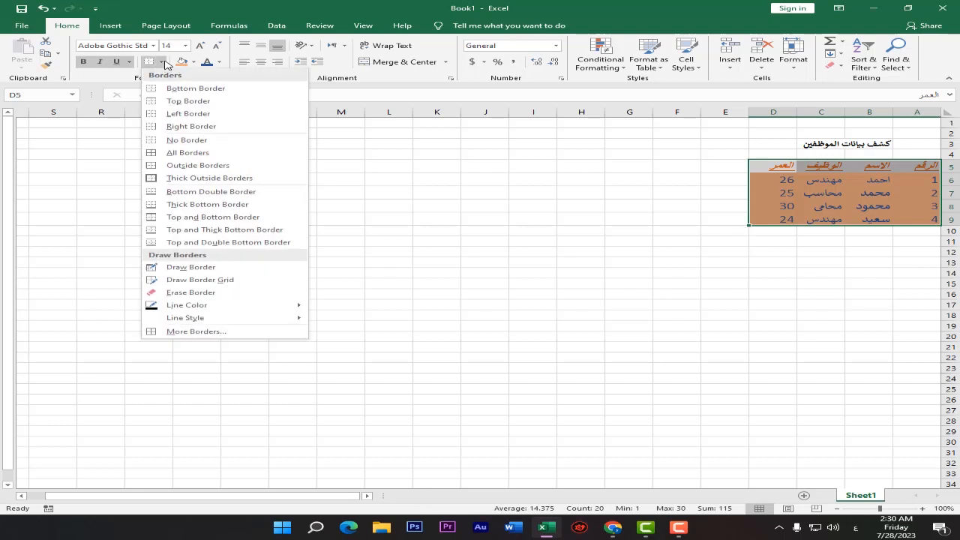
pyautogui.click(201, 102)
pyautogui.click(630, 180)
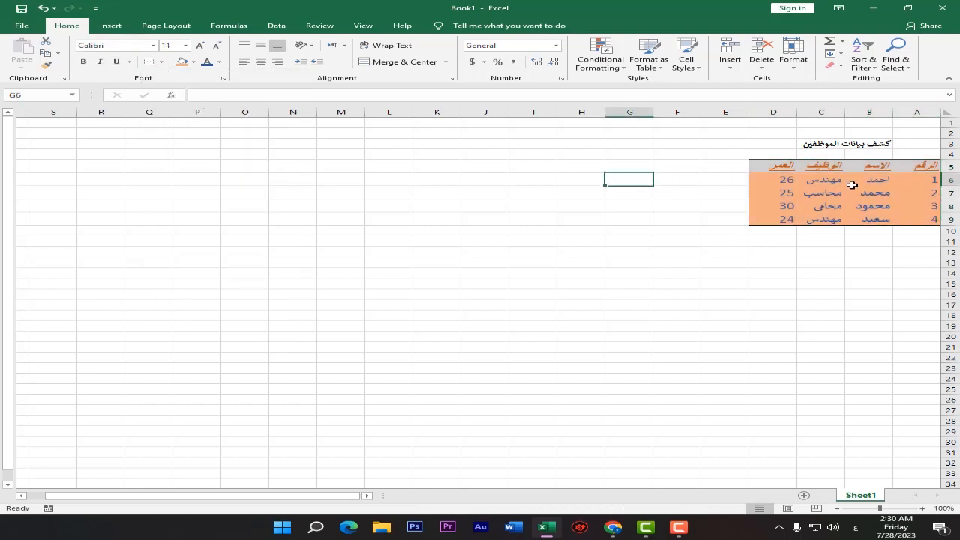
# Step: Apply a left border to the employee table A5:D9
pyautogui.moveTo(753, 166); pyautogui.dragTo(926, 217)
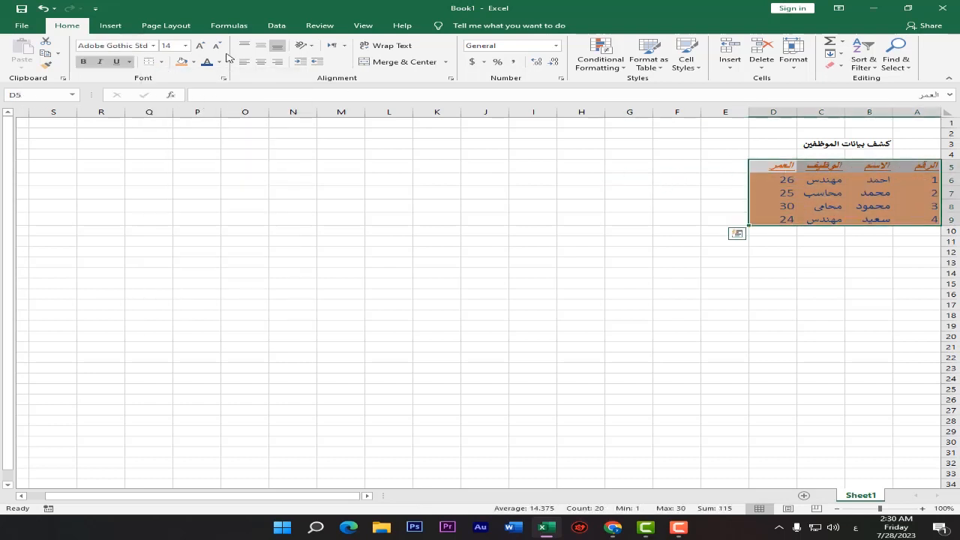
pyautogui.click(161, 62)
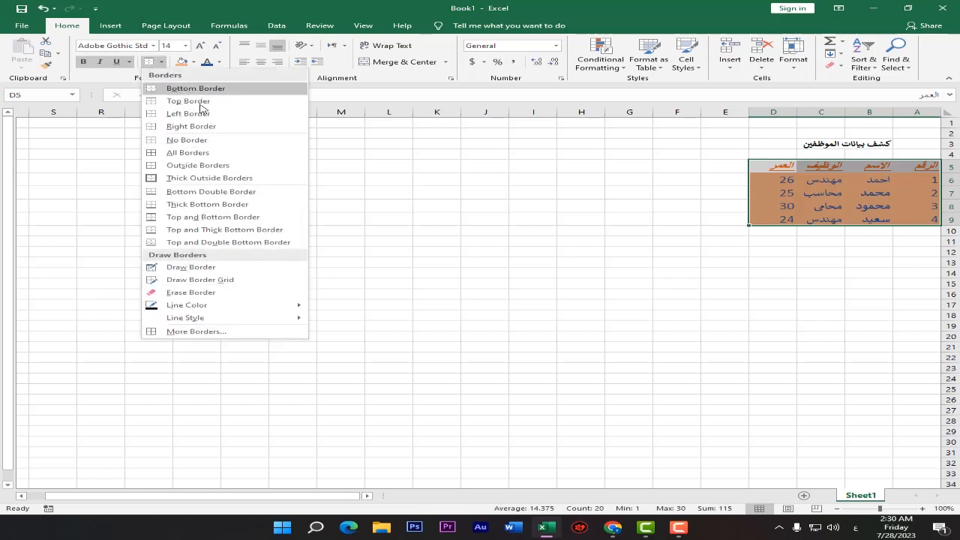
pyautogui.click(198, 115)
pyautogui.click(161, 62)
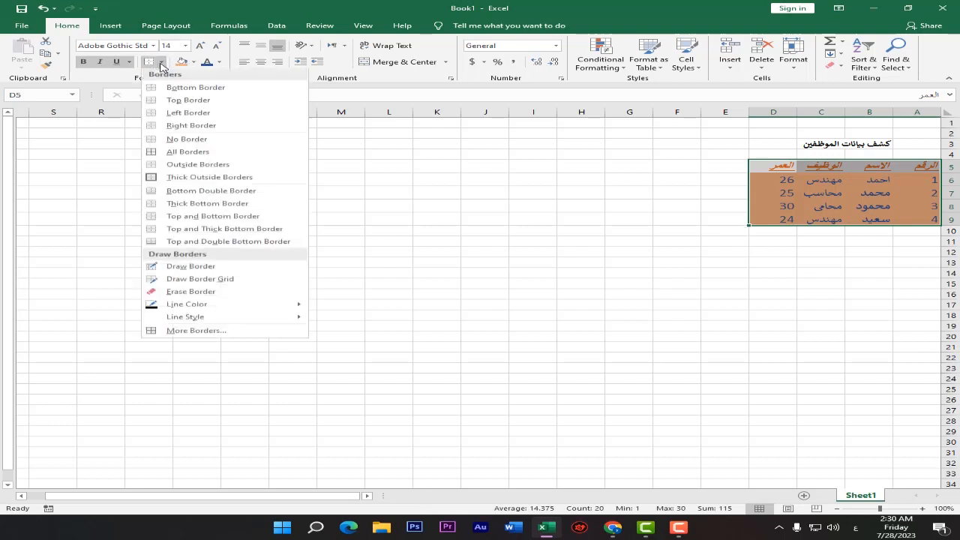
pyautogui.click(633, 190)
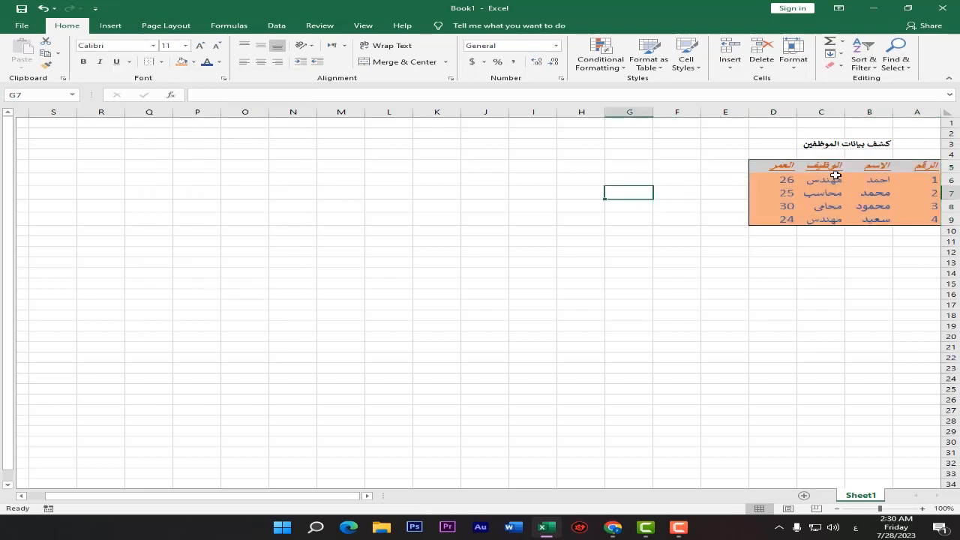
# Step: Remove all borders from the employee table A5:D9
pyautogui.moveTo(773, 170); pyautogui.dragTo(911, 220)
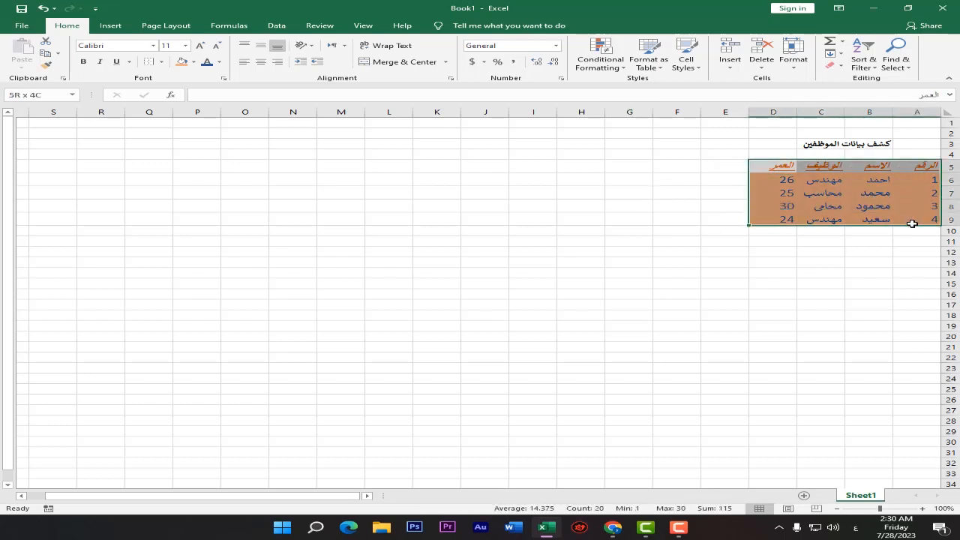
pyautogui.click(161, 62)
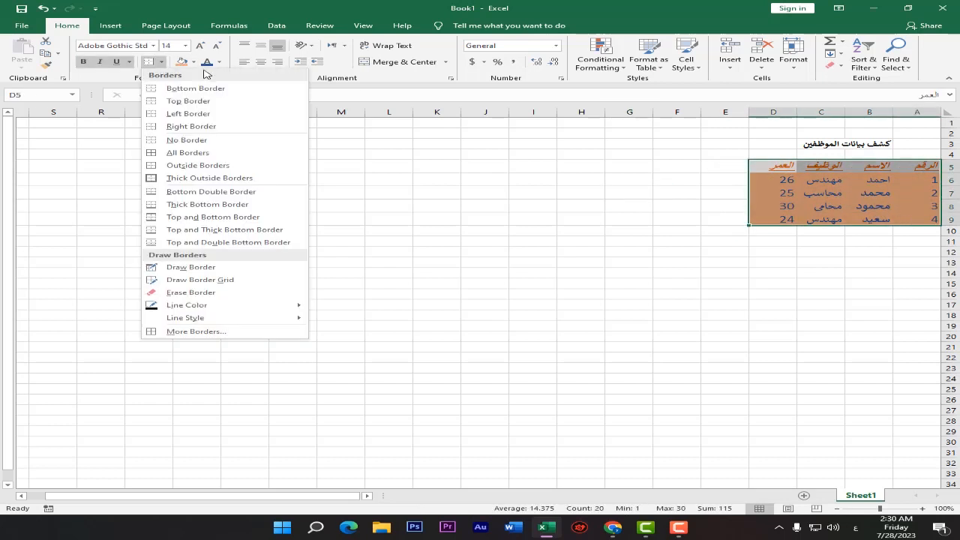
pyautogui.click(214, 144)
pyautogui.click(731, 265)
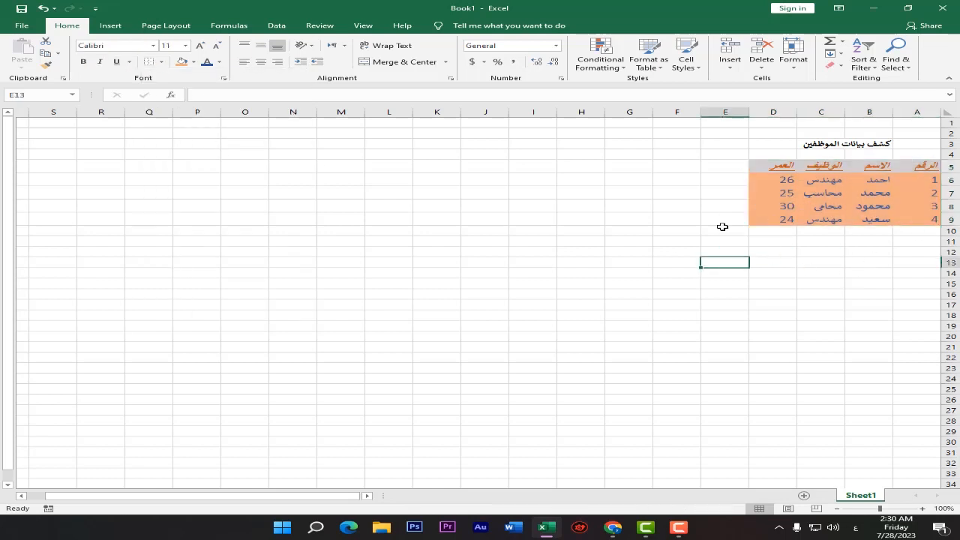
# Step: Apply thin outside borders around the employee table A5:D9
pyautogui.moveTo(777, 170); pyautogui.dragTo(917, 216)
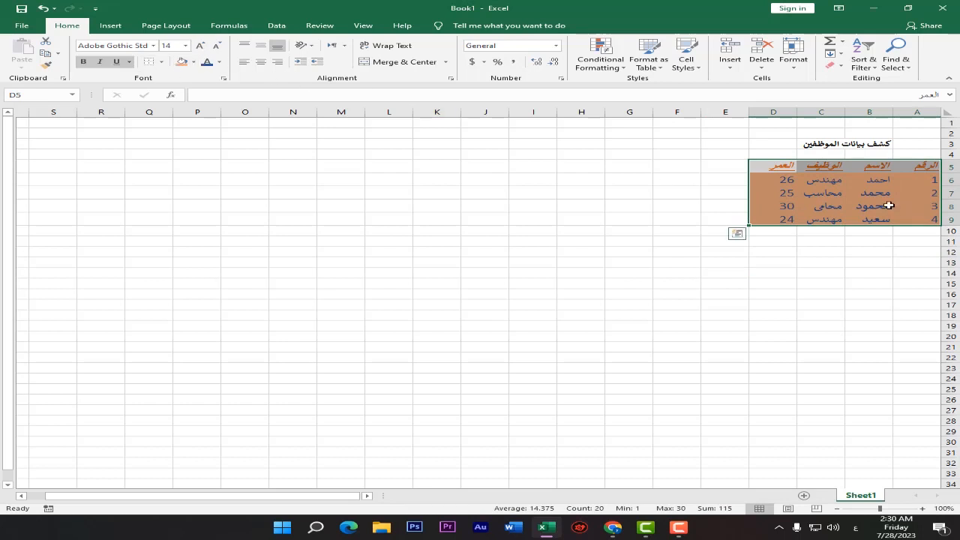
pyautogui.click(162, 63)
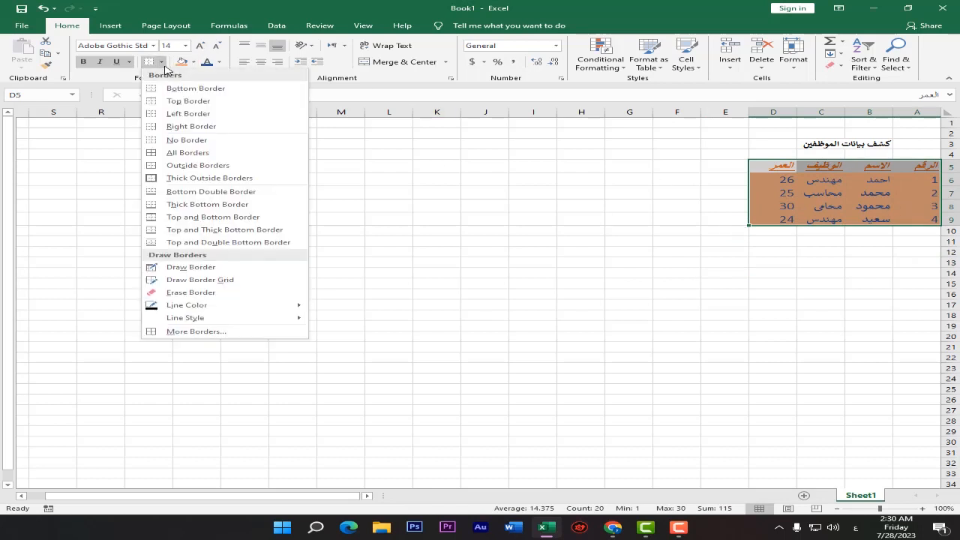
pyautogui.click(198, 178)
pyautogui.click(581, 206)
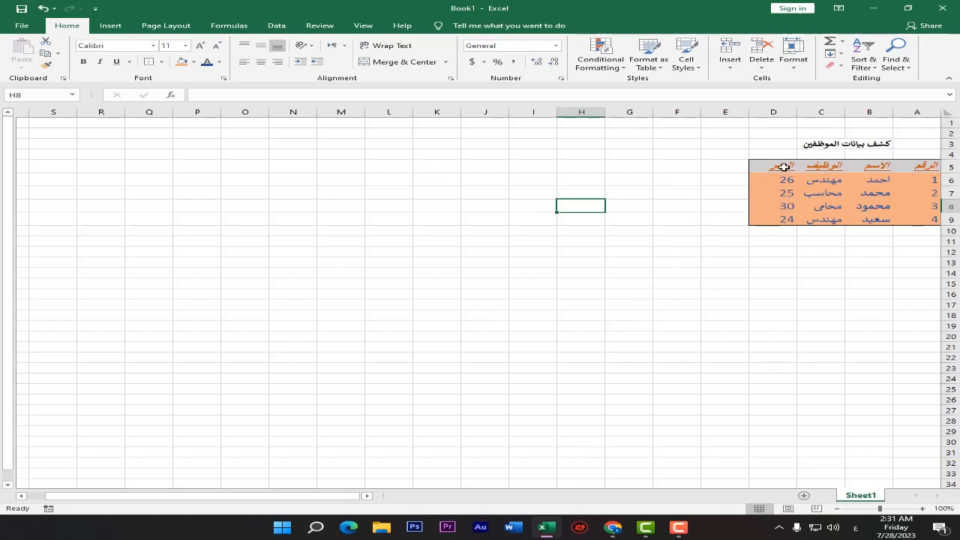
# Step: Apply All Borders to every cell of the employee table A5:D9
pyautogui.moveTo(785, 166); pyautogui.dragTo(926, 219)
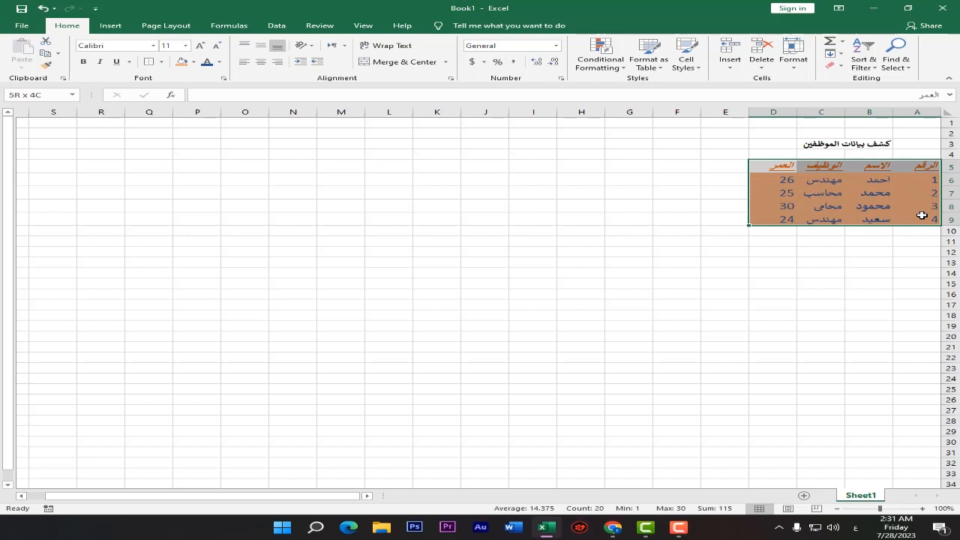
pyautogui.click(161, 61)
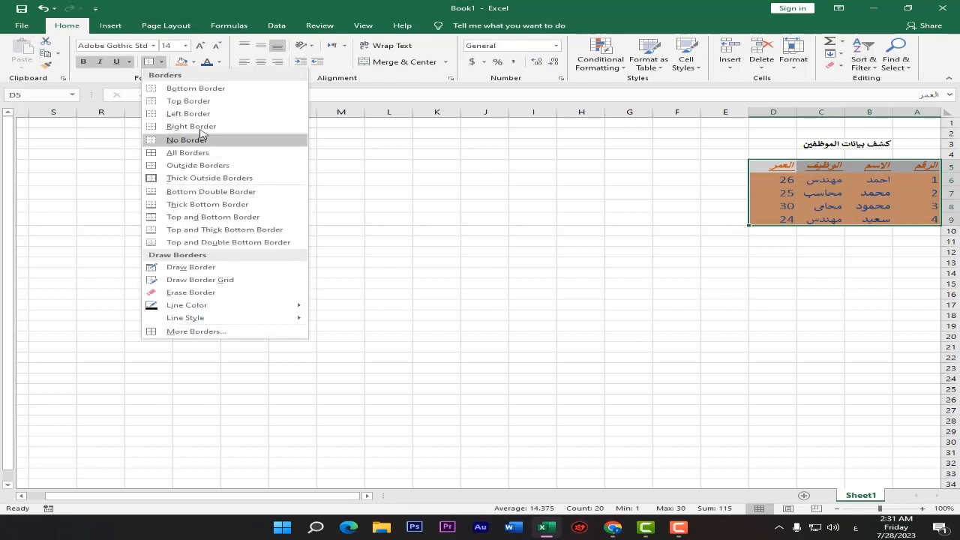
pyautogui.click(212, 154)
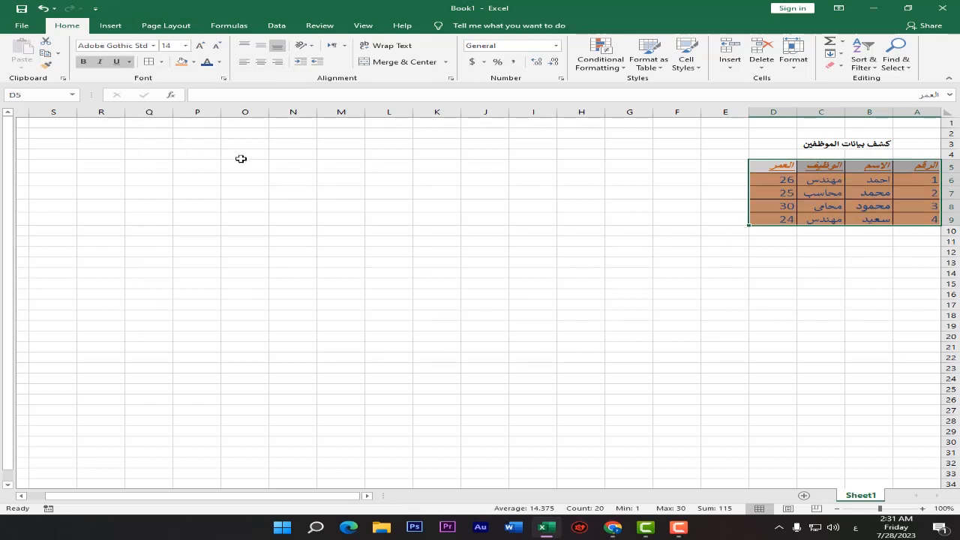
pyautogui.click(840, 293)
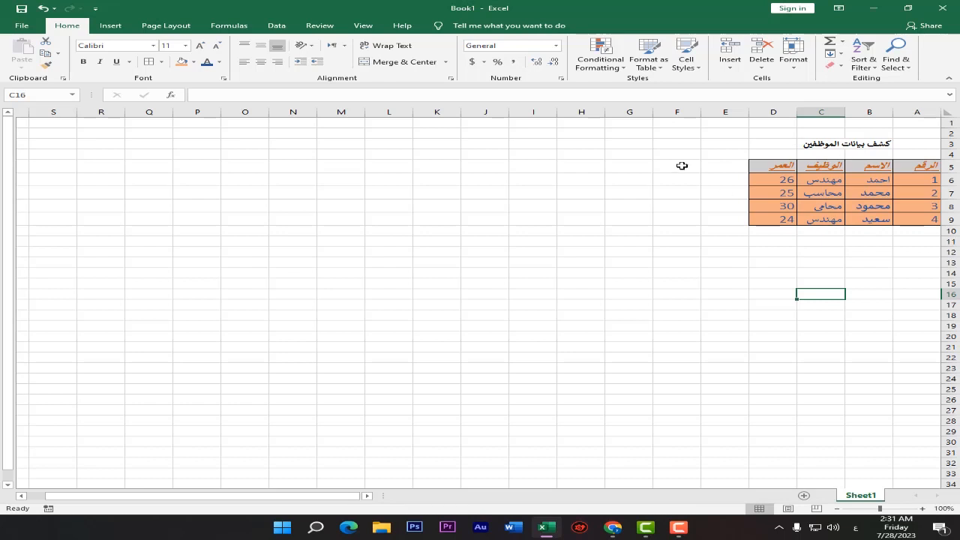
# Step: Apply Thick Outside Borders around the employee table A5:D9
pyautogui.moveTo(782, 169); pyautogui.dragTo(938, 216)
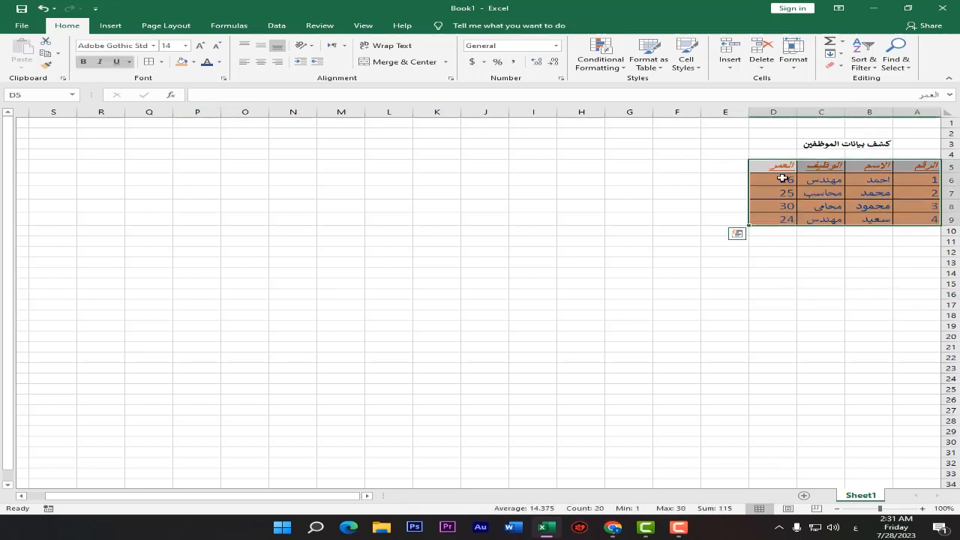
pyautogui.click(162, 61)
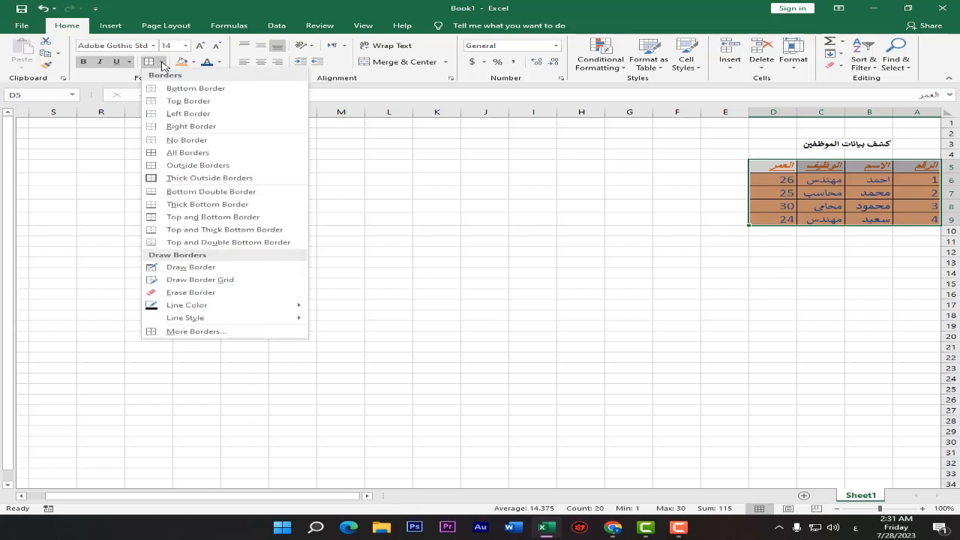
pyautogui.click(194, 178)
pyautogui.click(623, 208)
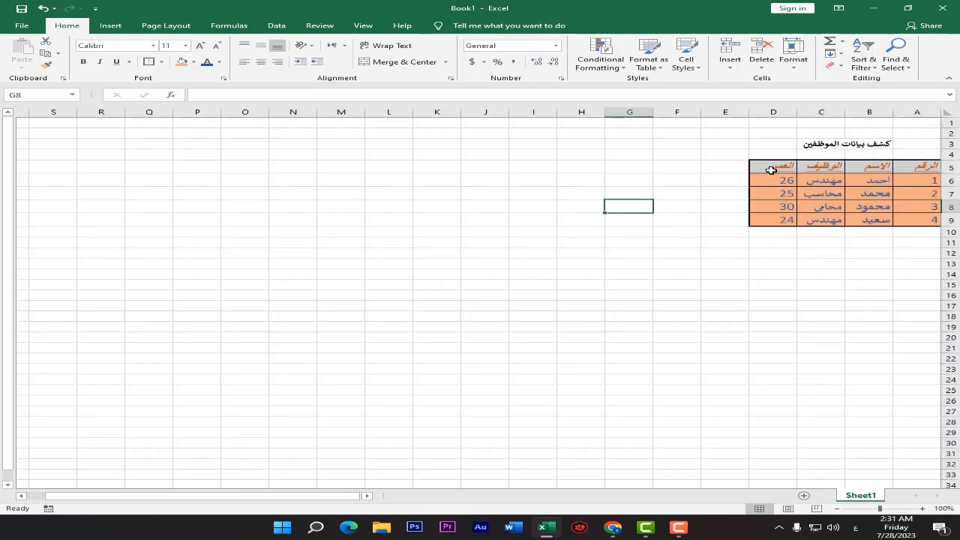
# Step: Draw borders around the empty cells F11 and F12 with the Draw Border tool
pyautogui.moveTo(767, 169); pyautogui.dragTo(910, 217)
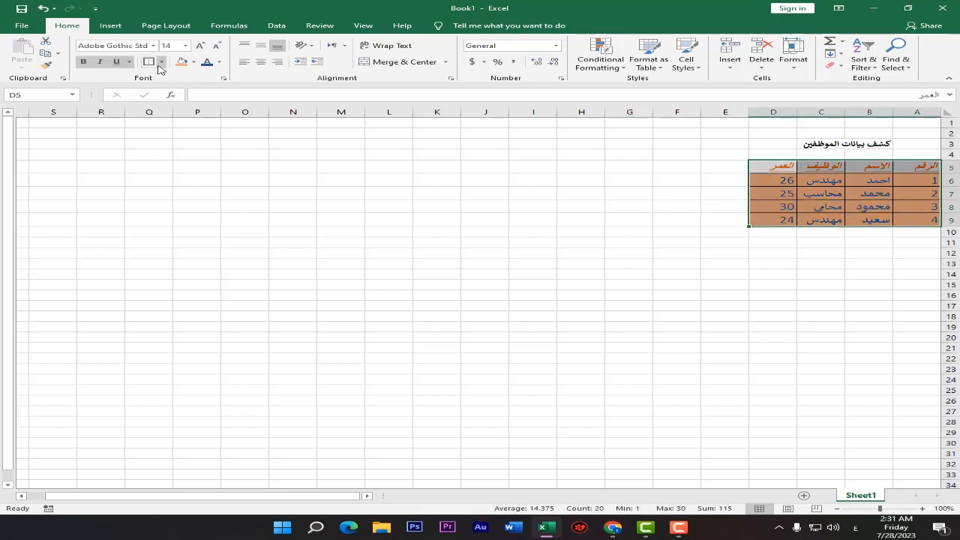
pyautogui.click(482, 241)
pyautogui.click(162, 62)
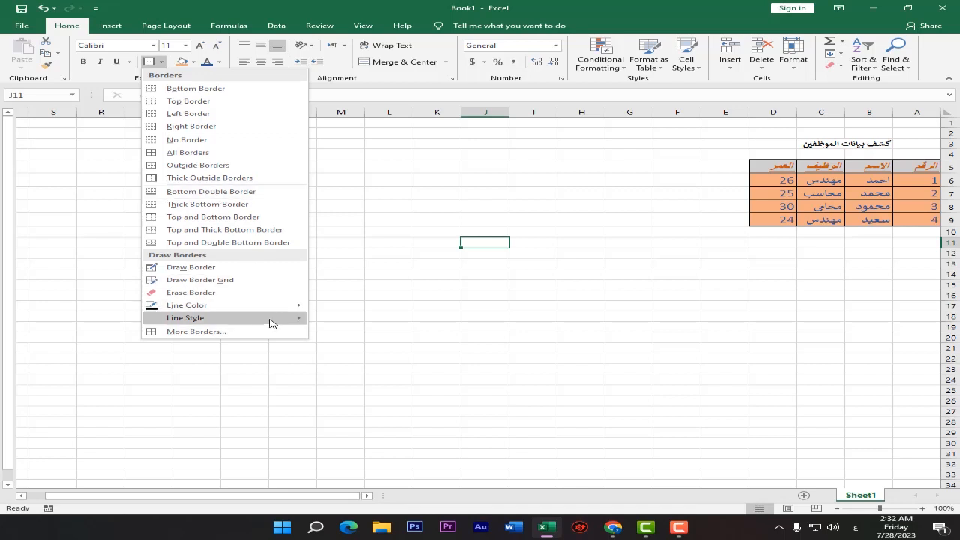
pyautogui.click(197, 274)
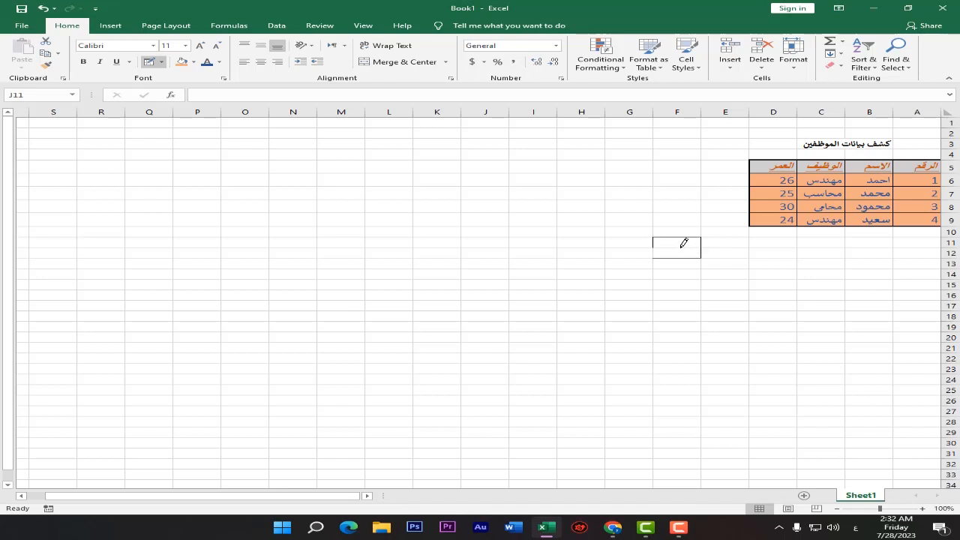
pyautogui.click(532, 232)
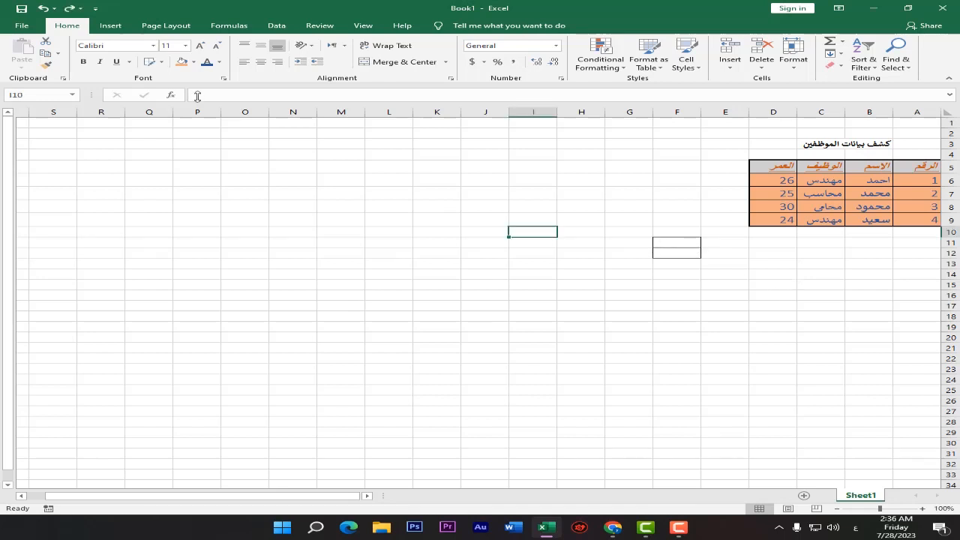
# Step: Draw a border grid over the empty cells D12:L25 with the Draw Border Grid tool, and undo it
pyautogui.click(162, 61)
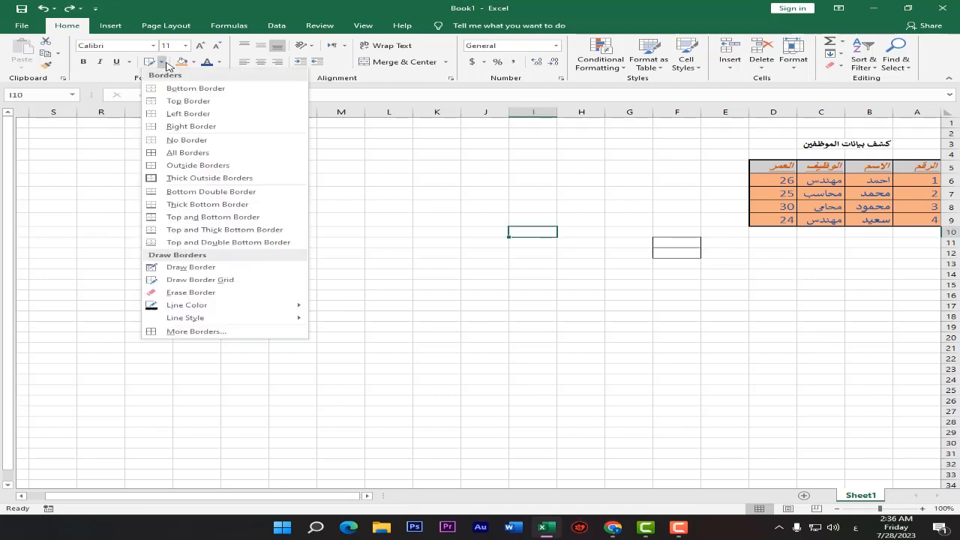
pyautogui.click(225, 282)
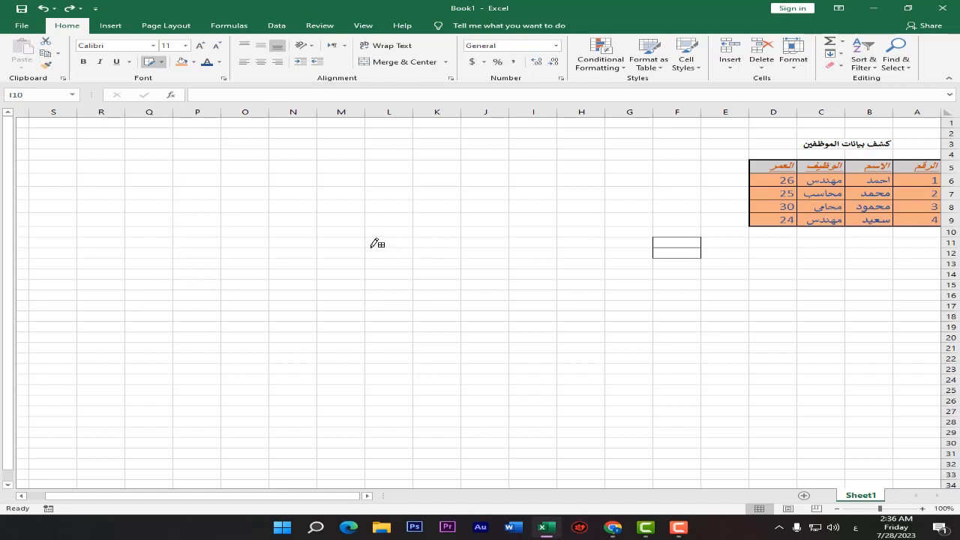
pyautogui.moveTo(375, 248)
pyautogui.mouseDown()
pyautogui.moveTo(461, 281)
pyautogui.moveTo(563, 285)
pyautogui.moveTo(600, 307)
pyautogui.moveTo(609, 368)
pyautogui.moveTo(507, 373)
pyautogui.moveTo(628, 369)
pyautogui.moveTo(464, 363)
pyautogui.moveTo(533, 305)
pyautogui.moveTo(639, 386)
pyautogui.moveTo(773, 386)
pyautogui.mouseUp()
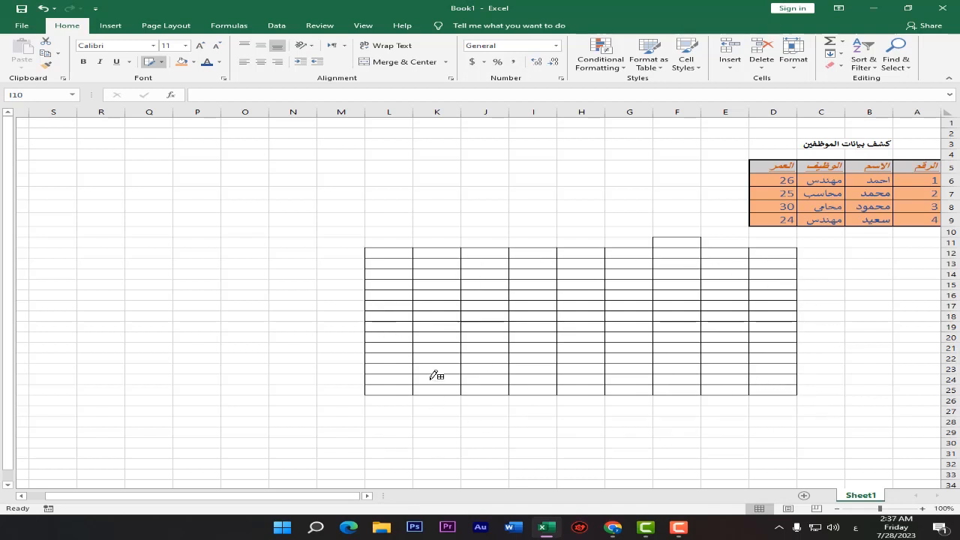
pyautogui.hotkey('ctrl', 'z')
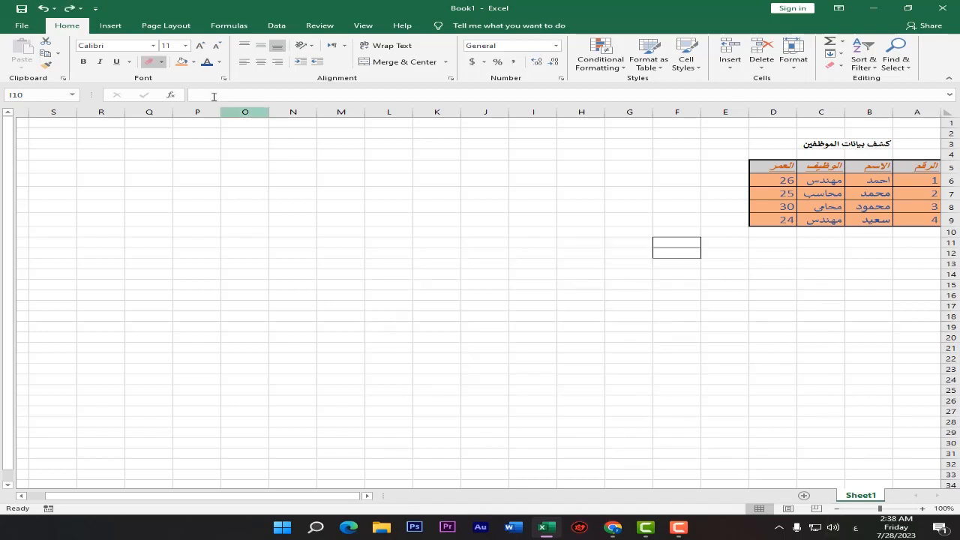
# Step: Erase some of the inner borders of the employee table with the Erase Border tool
pyautogui.click(162, 62)
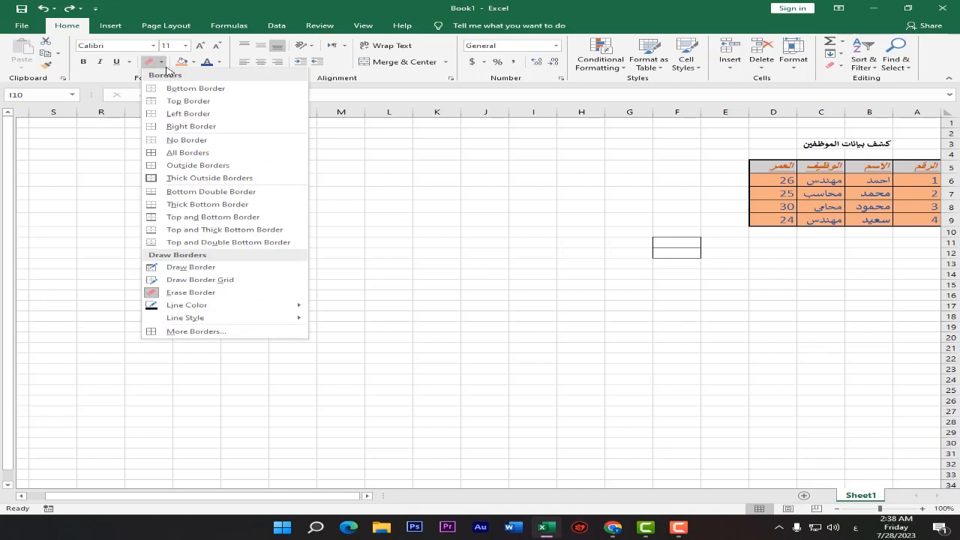
pyautogui.click(204, 294)
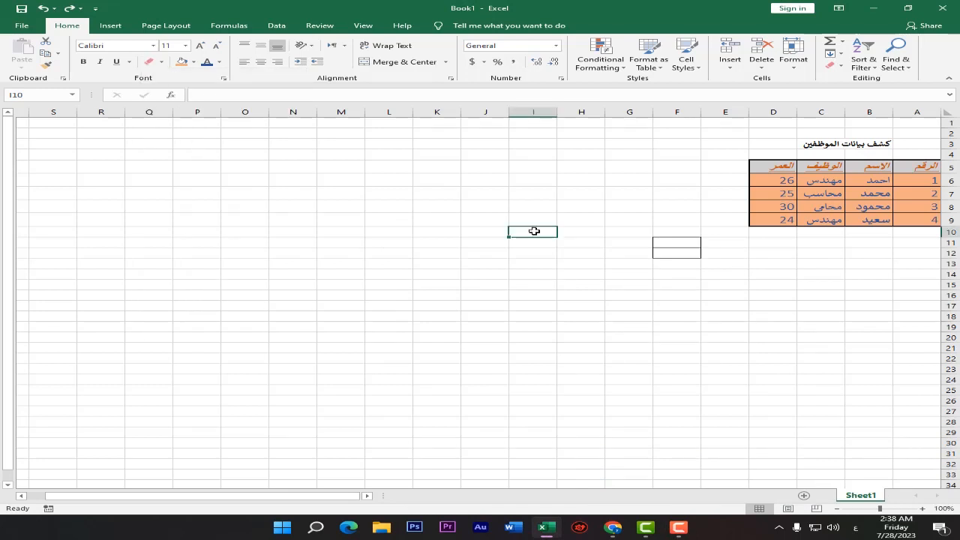
pyautogui.click(150, 62)
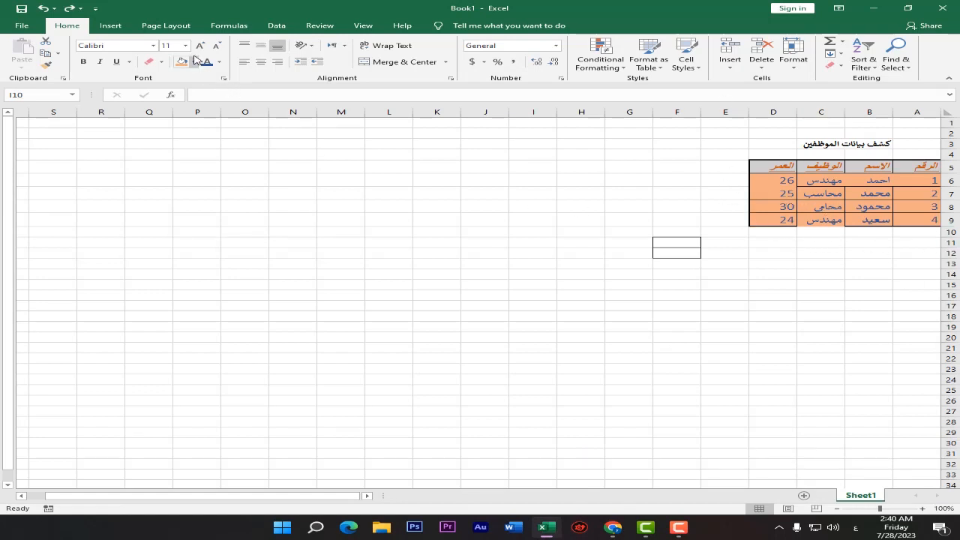
# Step: Set the border line color to standard red and redraw the grid over the employee table A5:D9
pyautogui.click(162, 62)
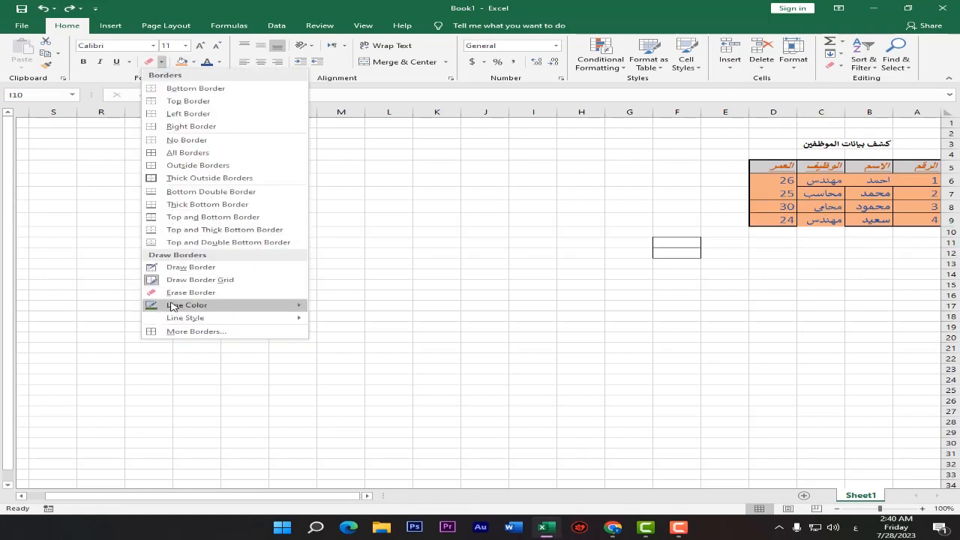
pyautogui.moveTo(202, 310)
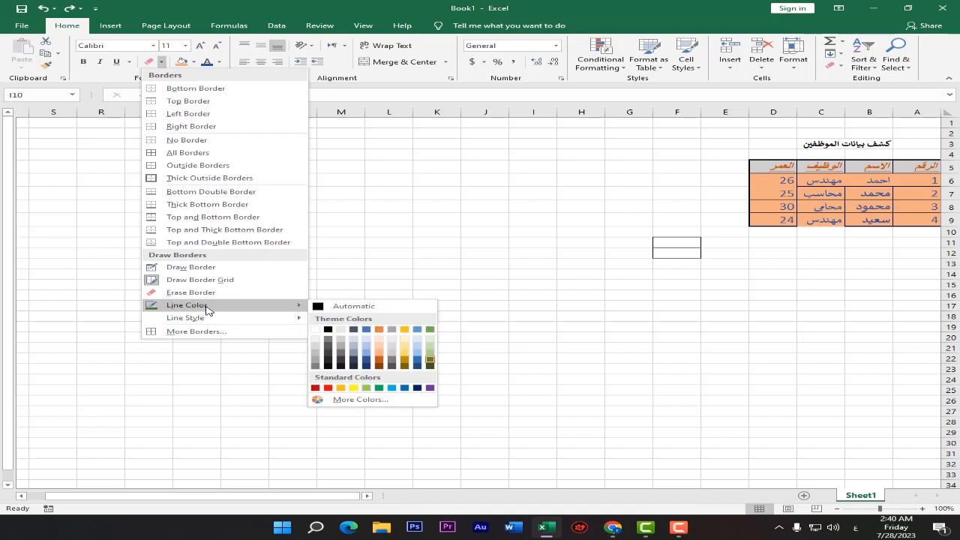
pyautogui.click(327, 387)
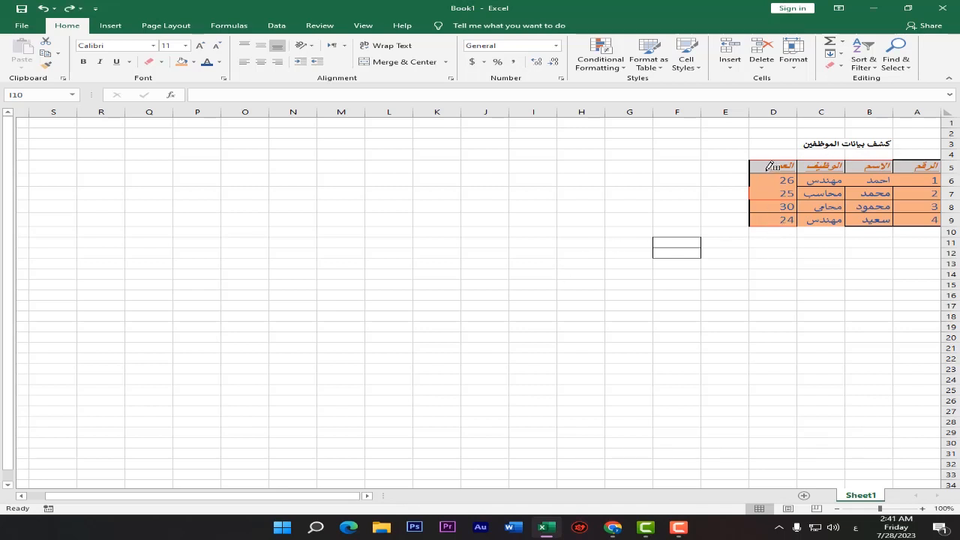
pyautogui.click(772, 166)
pyautogui.moveTo(773, 166); pyautogui.dragTo(909, 218)
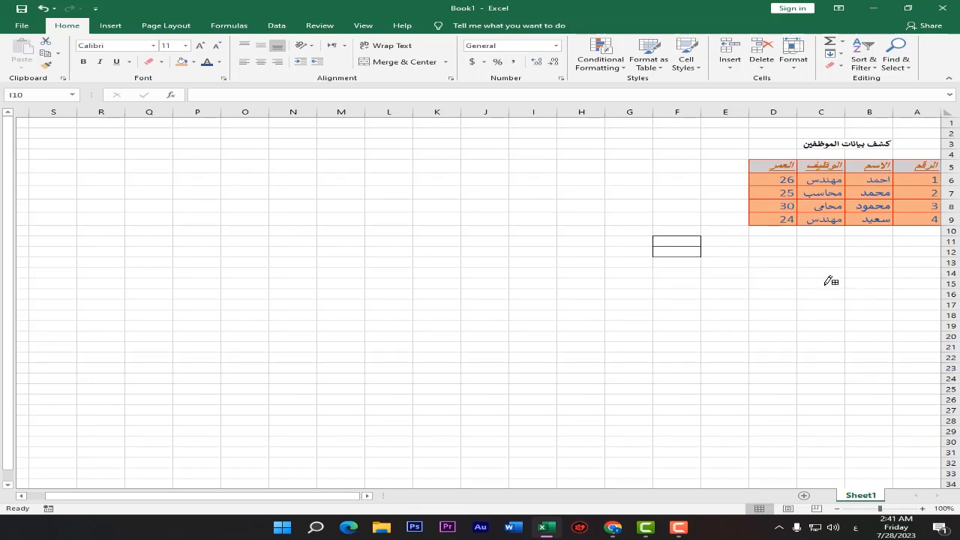
# Step: Choose the thick solid line style and redraw the border grid over the employee table A5:D9
pyautogui.click(161, 62)
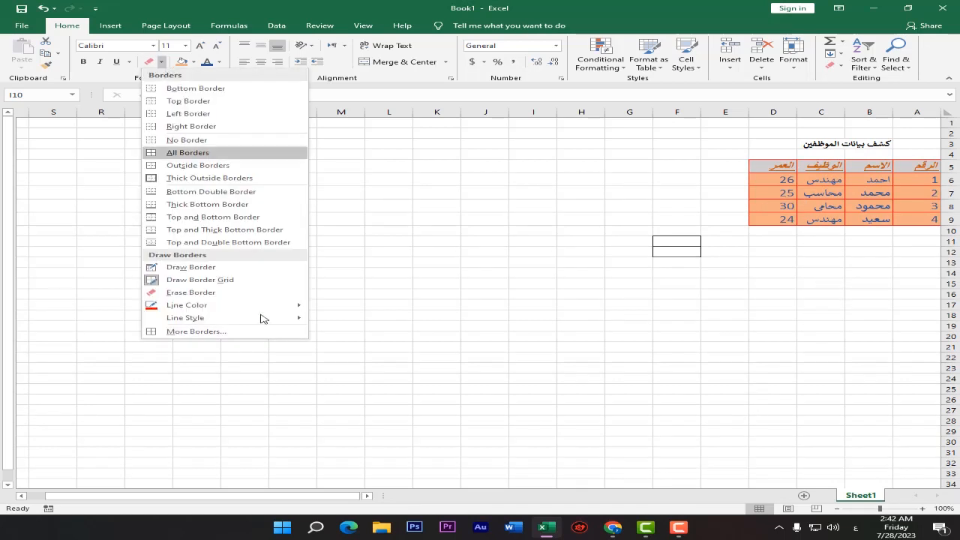
pyautogui.moveTo(243, 321)
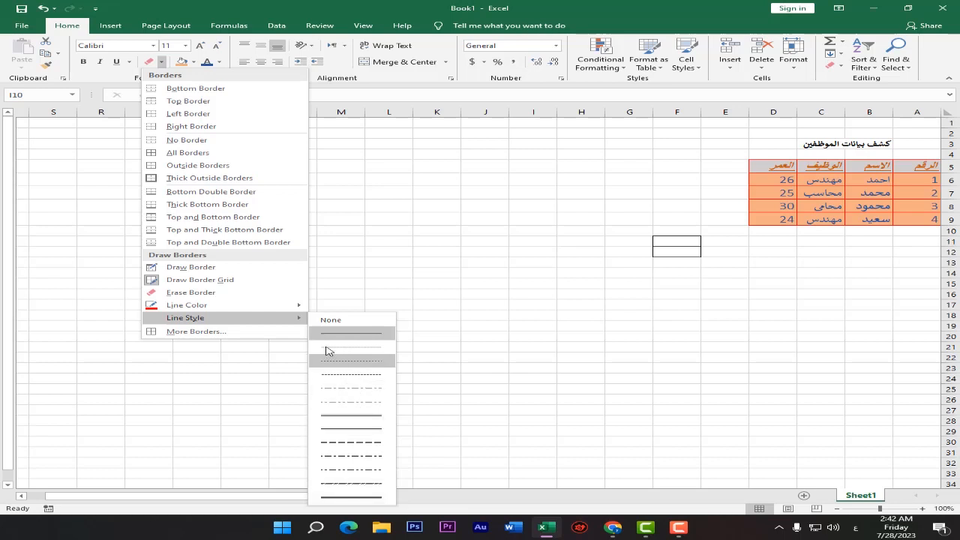
pyautogui.click(366, 497)
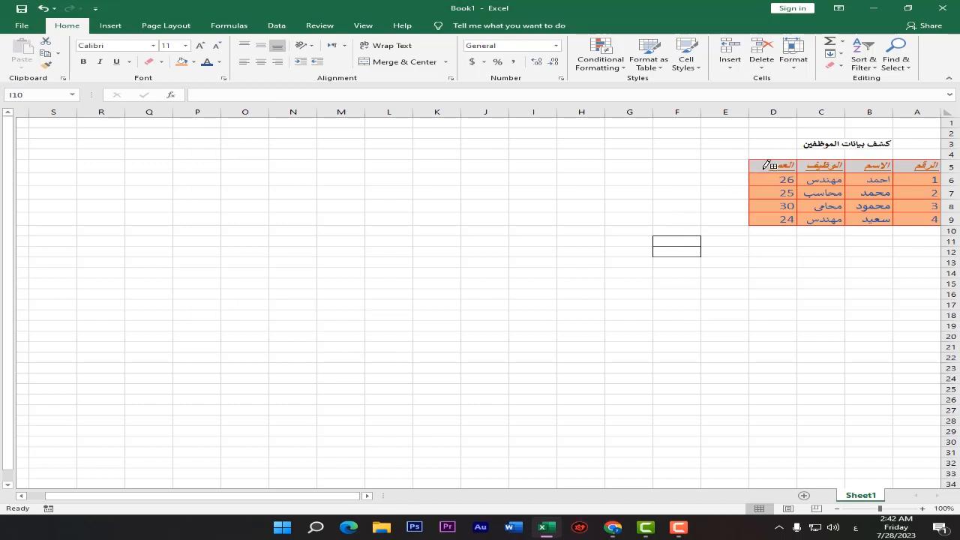
pyautogui.moveTo(767, 165); pyautogui.dragTo(908, 216)
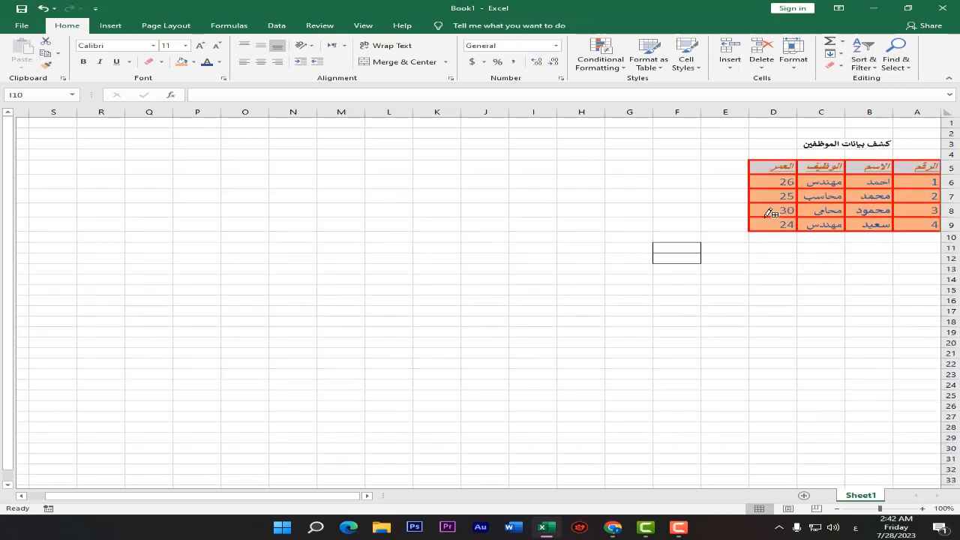
# Step: Try a dotted line style on the employee table's data rows and header row, and undo both redrawn grids
pyautogui.click(162, 62)
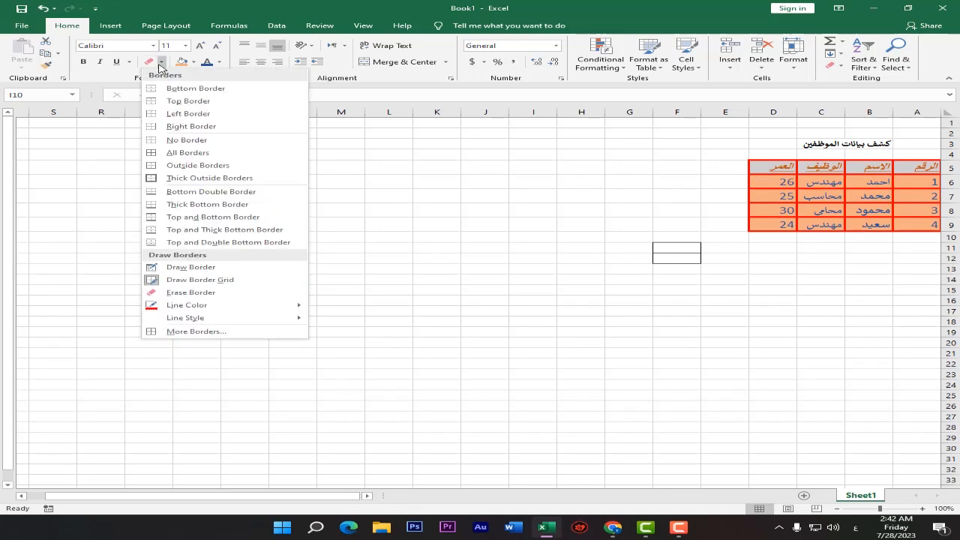
pyautogui.moveTo(193, 318)
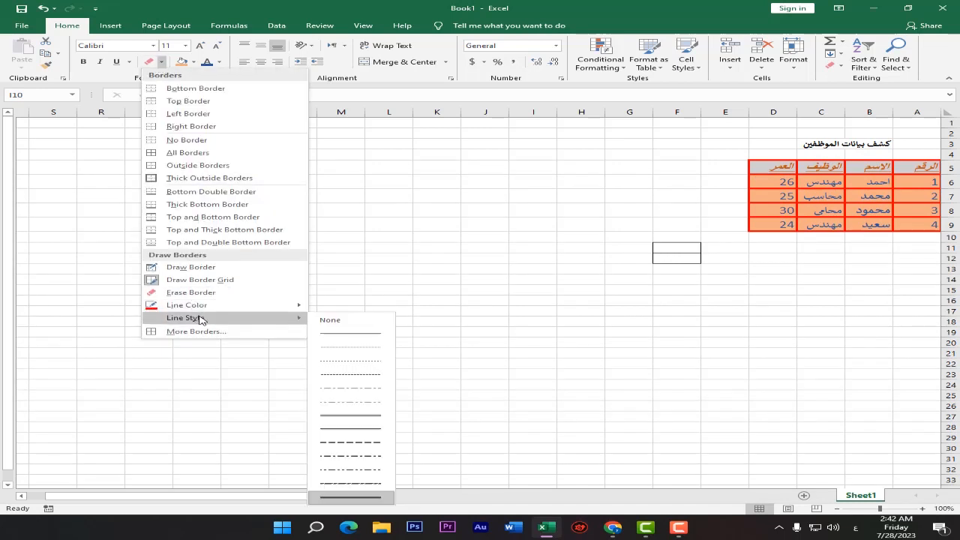
pyautogui.click(373, 355)
pyautogui.moveTo(752, 174); pyautogui.dragTo(910, 228)
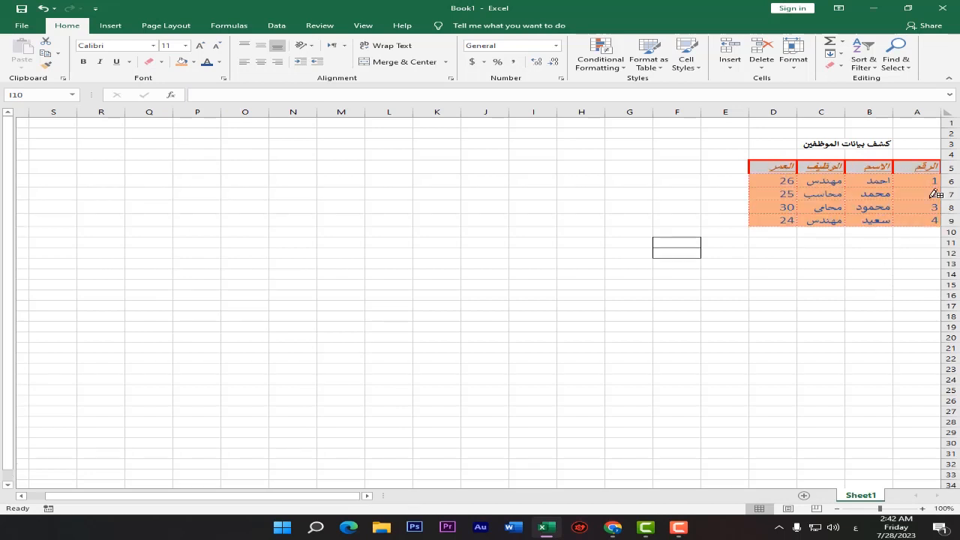
pyautogui.moveTo(928, 166); pyautogui.dragTo(788, 163)
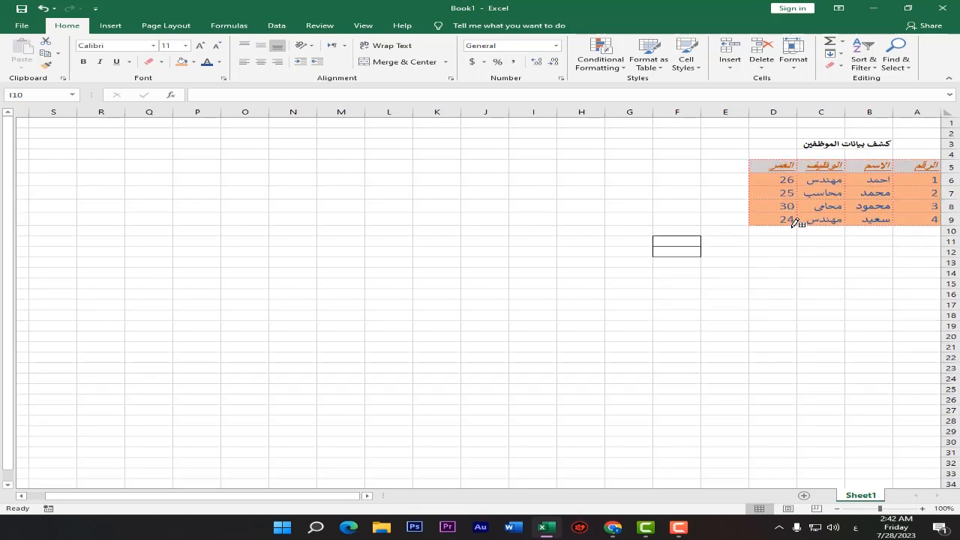
pyautogui.hotkey('ctrl', 'z')
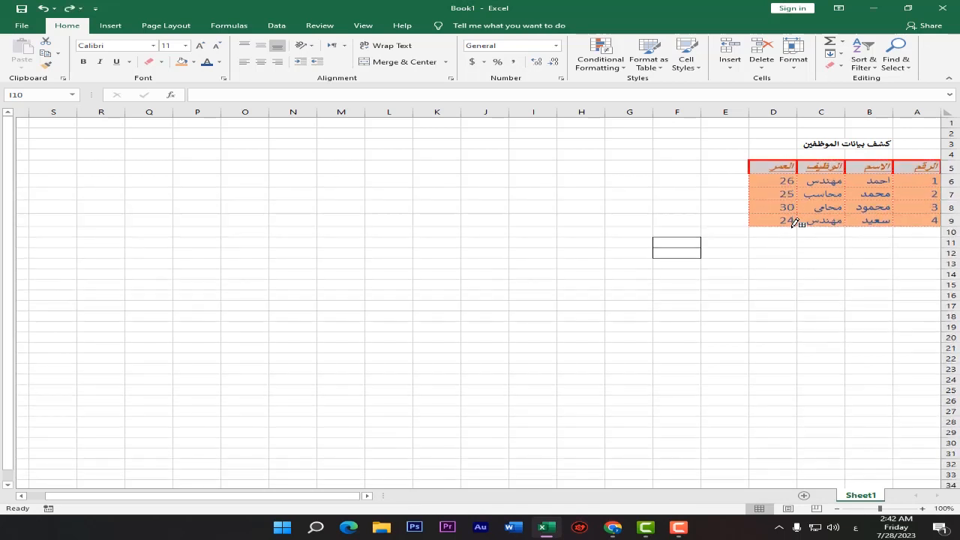
pyautogui.hotkey('ctrl', 'z')
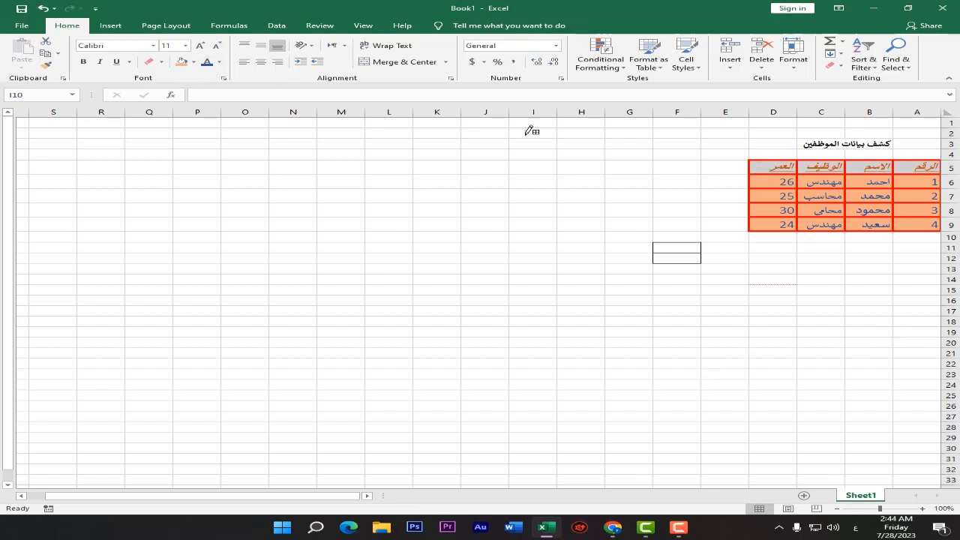
pyautogui.click(161, 62)
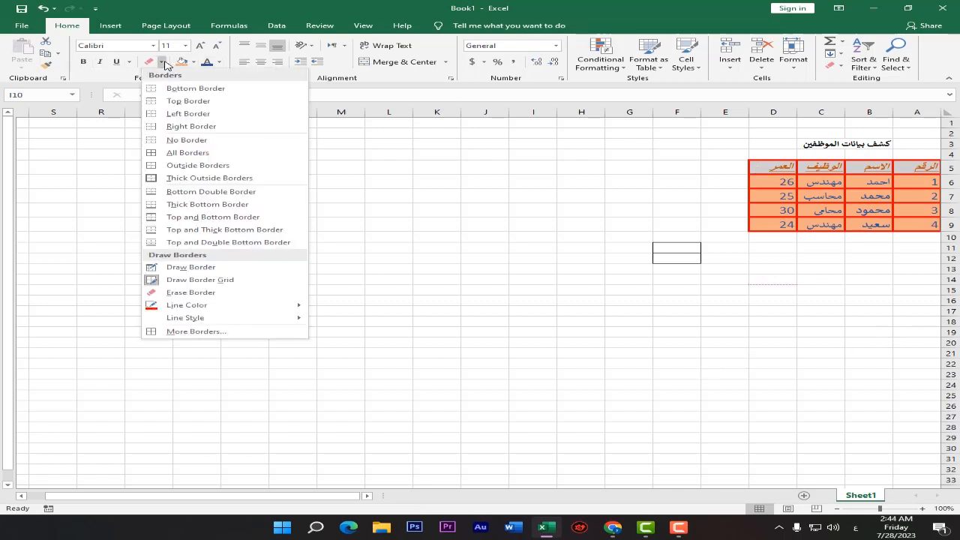
pyautogui.click(209, 331)
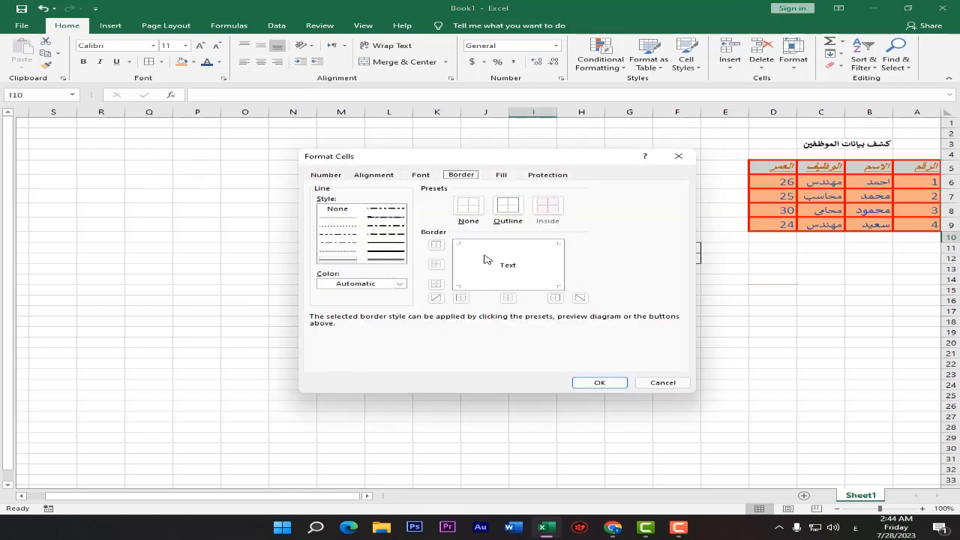
pyautogui.click(686, 160)
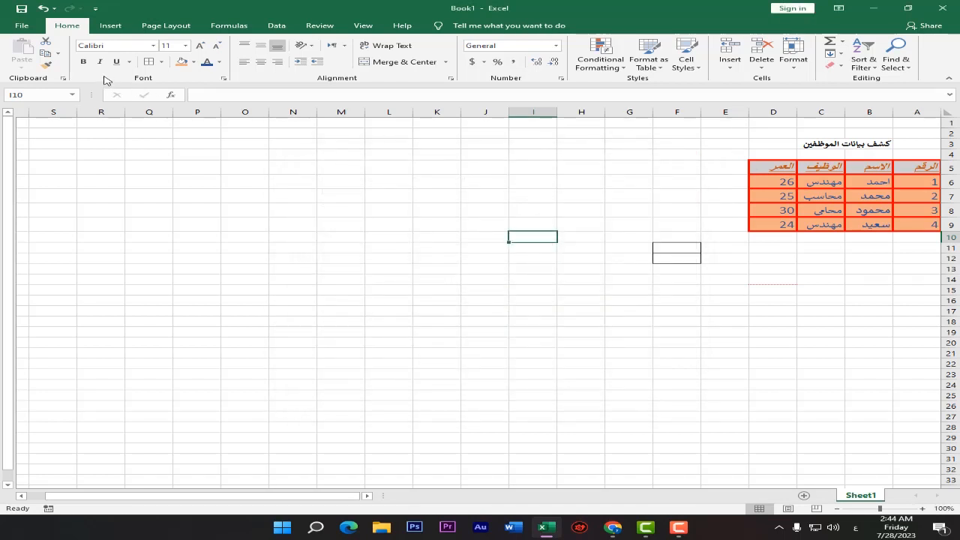
# Step: Remove all borders from the employee table A5:D9 with the None preset in the Format Cells border settings
pyautogui.moveTo(766, 169); pyautogui.dragTo(926, 229)
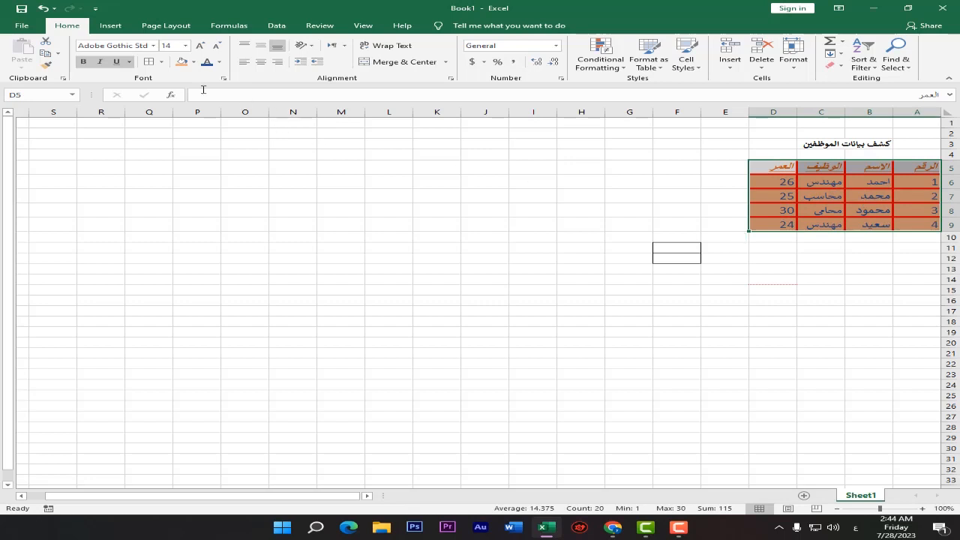
pyautogui.click(160, 62)
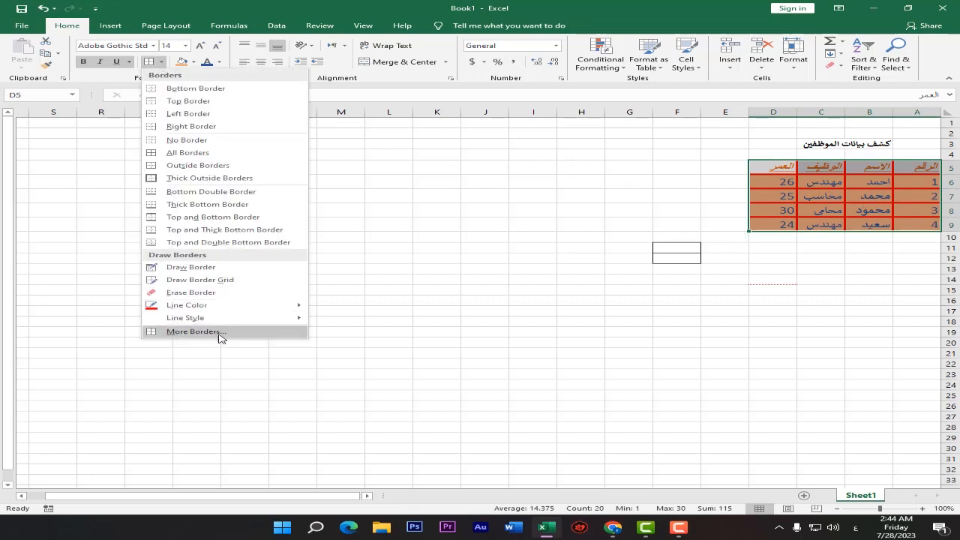
pyautogui.click(194, 331)
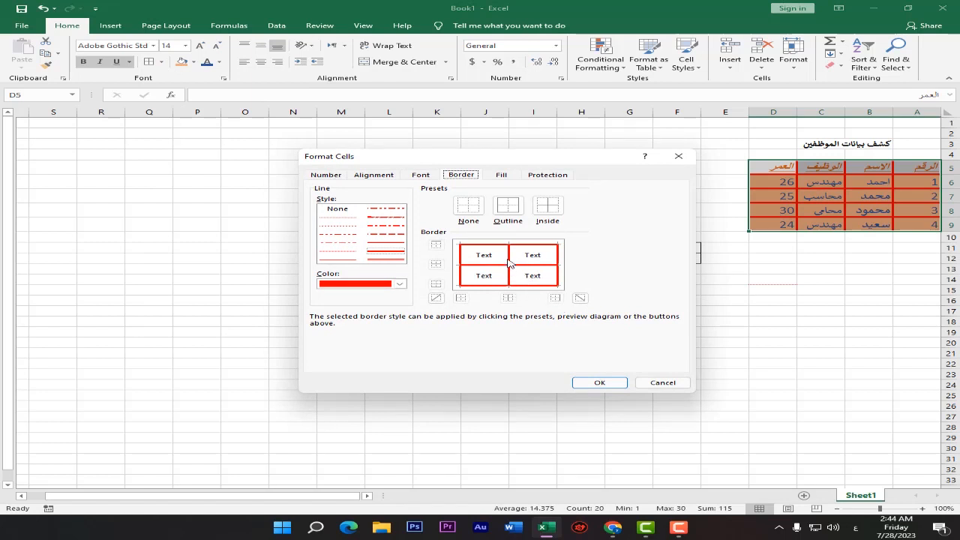
pyautogui.click(467, 210)
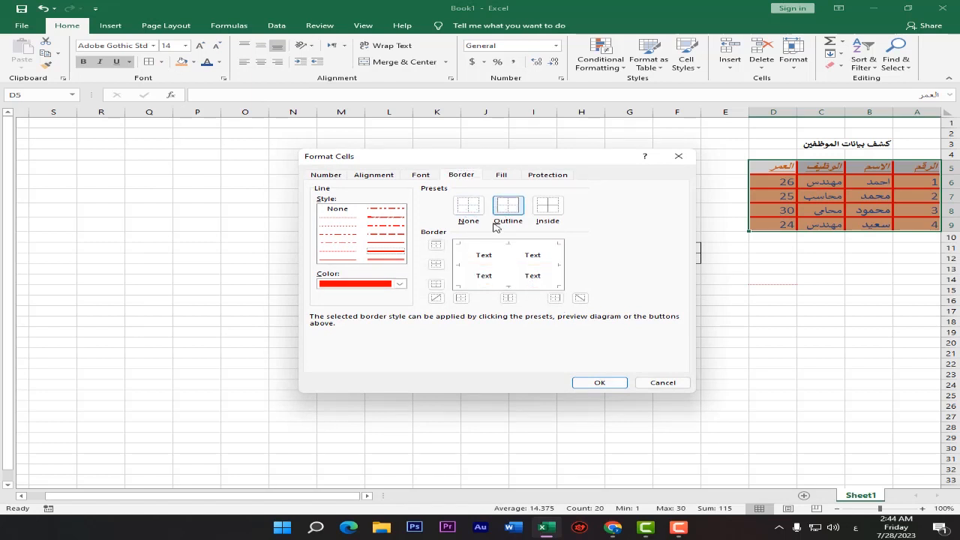
pyautogui.click(593, 384)
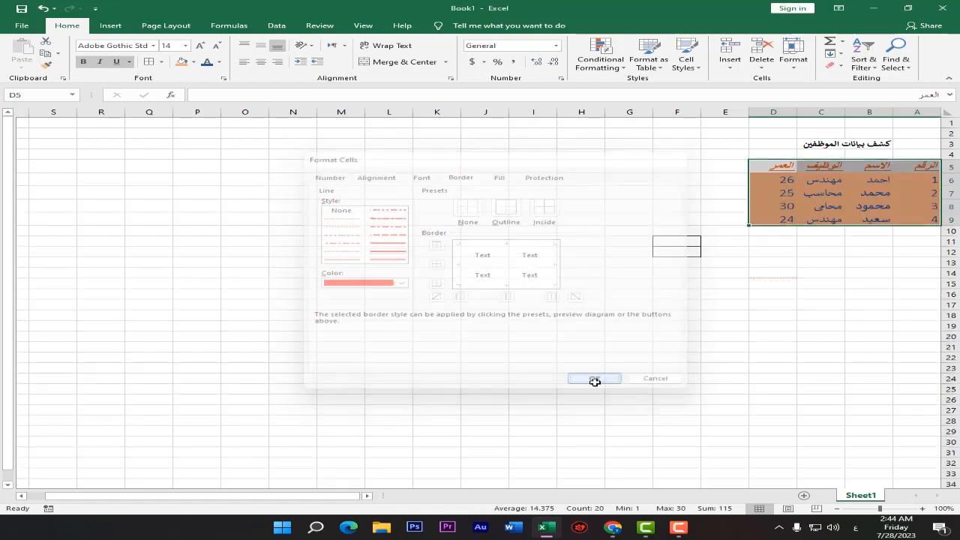
pyautogui.click(870, 266)
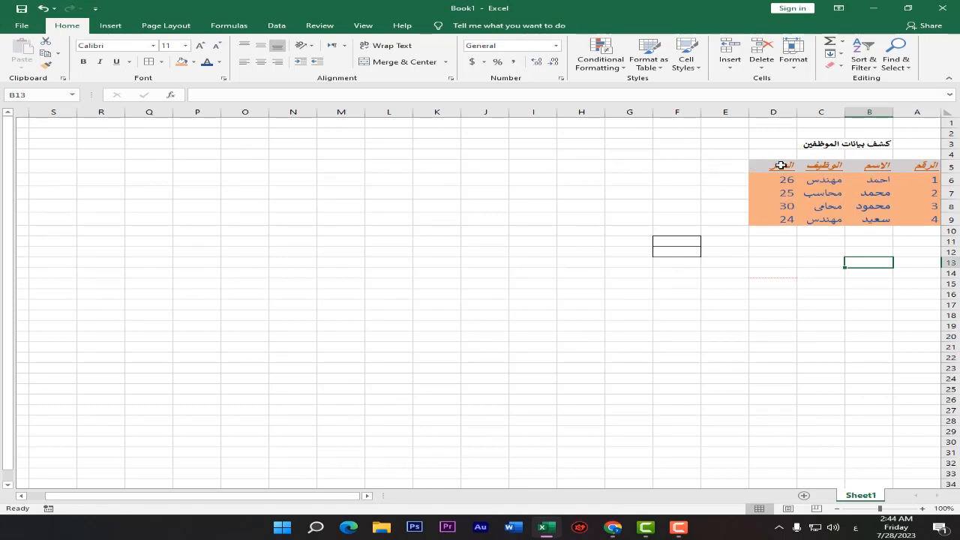
# Step: Apply the Outline border preset in automatic color to the employee table A5:D9 through the Format Cells border settings
pyautogui.moveTo(771, 170); pyautogui.dragTo(930, 220)
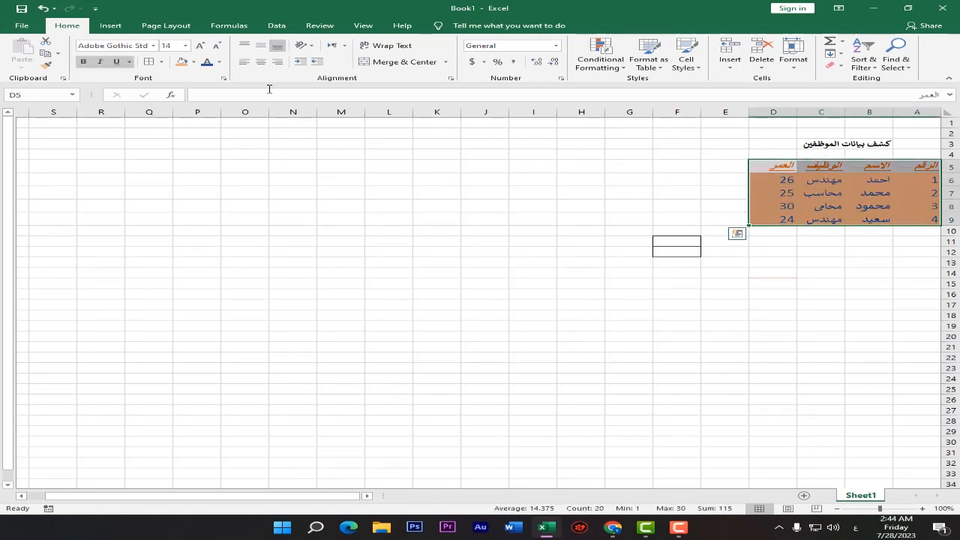
pyautogui.click(161, 62)
pyautogui.click(235, 334)
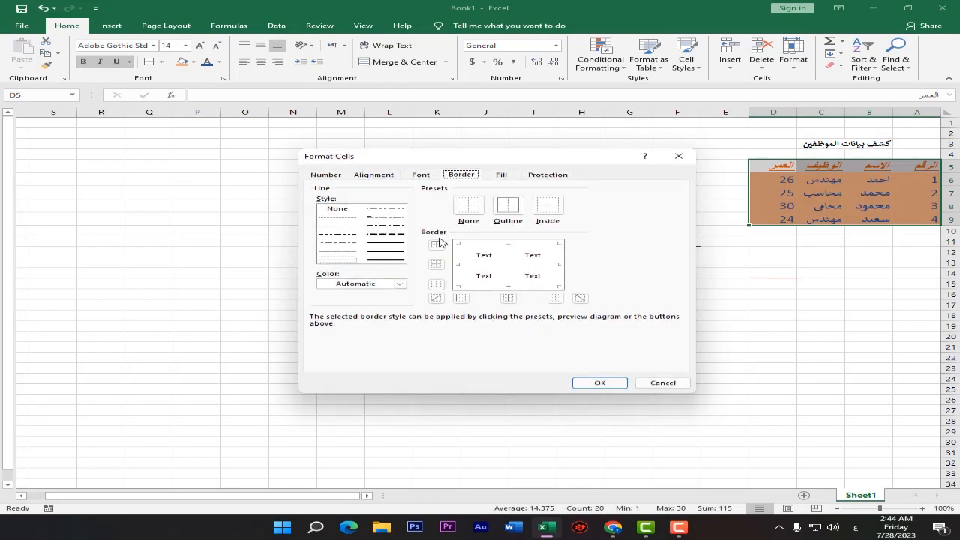
pyautogui.click(508, 206)
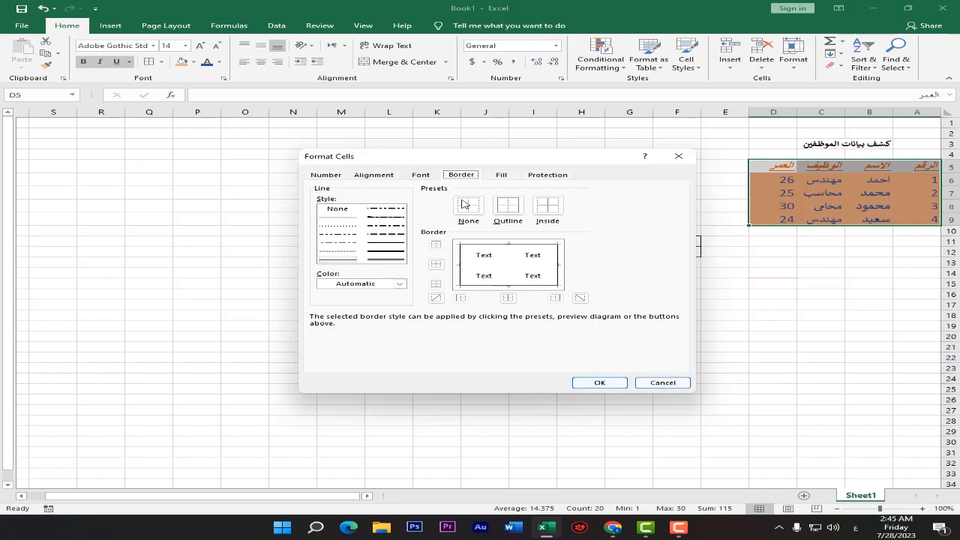
pyautogui.click(603, 381)
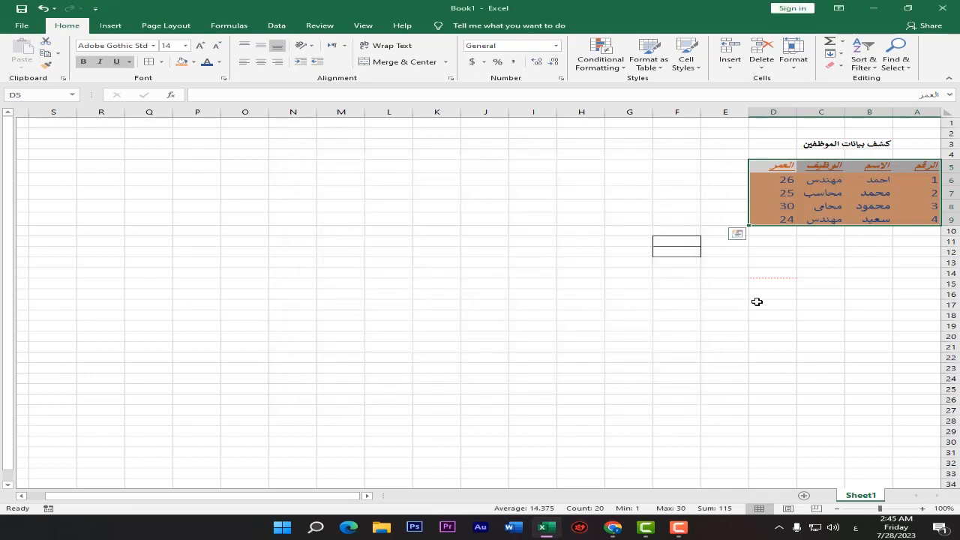
pyautogui.click(769, 304)
# Step: Add inner gridlines to the employee table A5:D9 with the Inside preset in the Format Cells border settings
pyautogui.moveTo(780, 169); pyautogui.dragTo(915, 219)
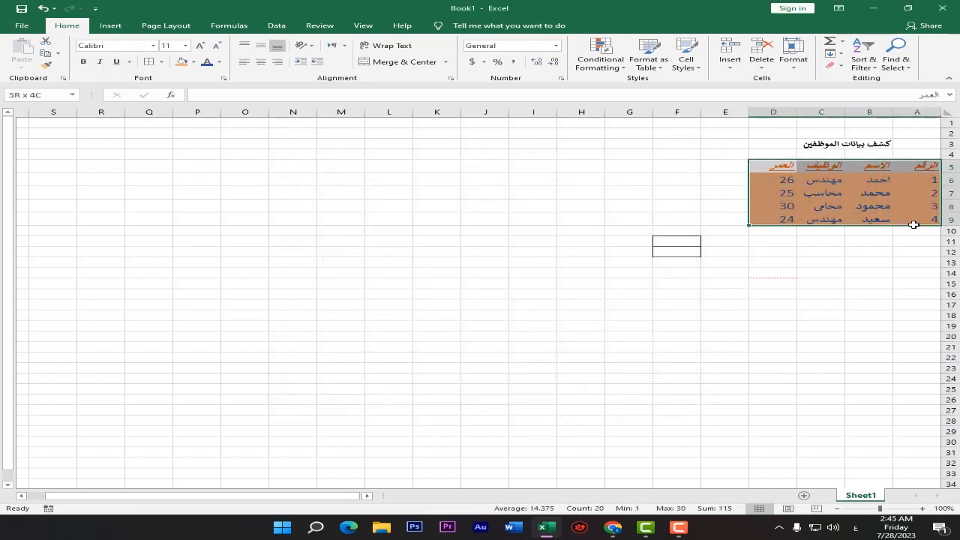
pyautogui.click(160, 62)
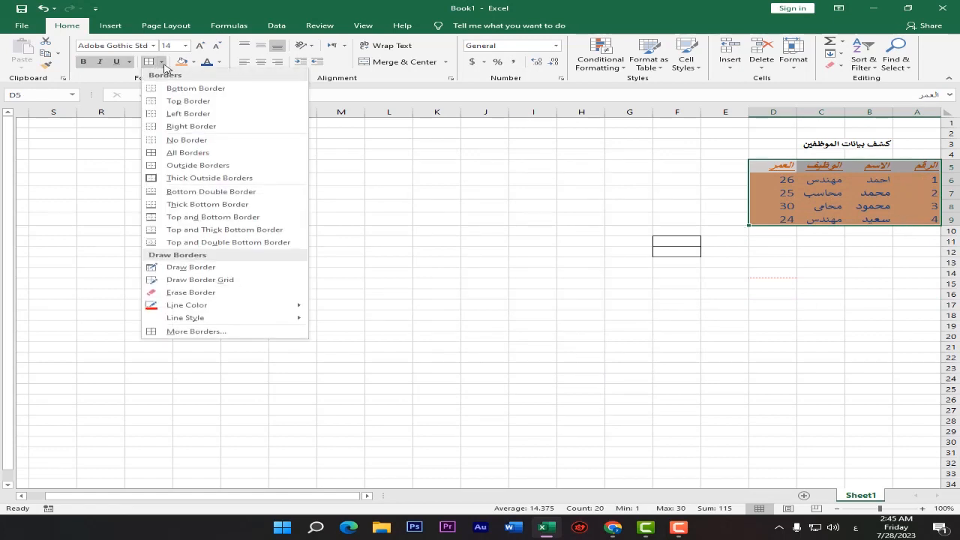
pyautogui.click(222, 335)
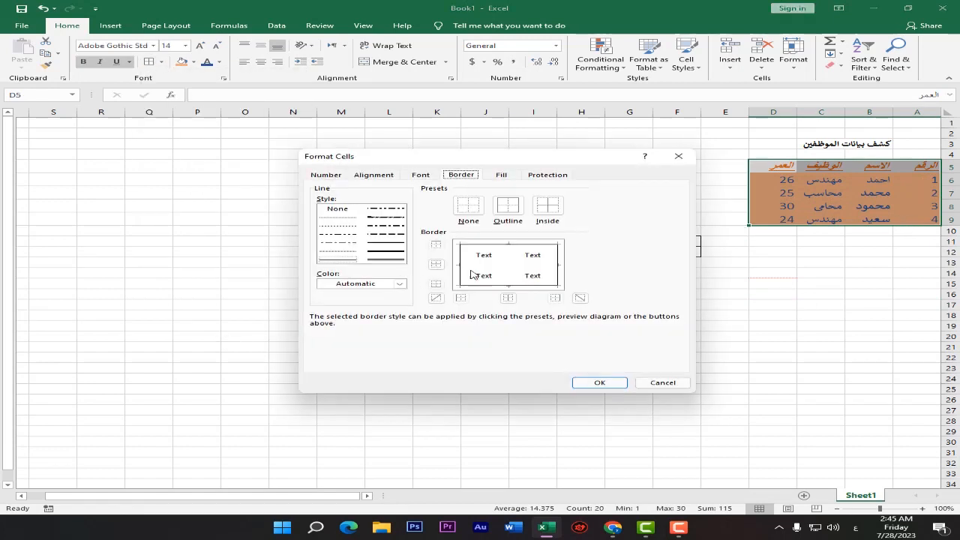
pyautogui.click(547, 206)
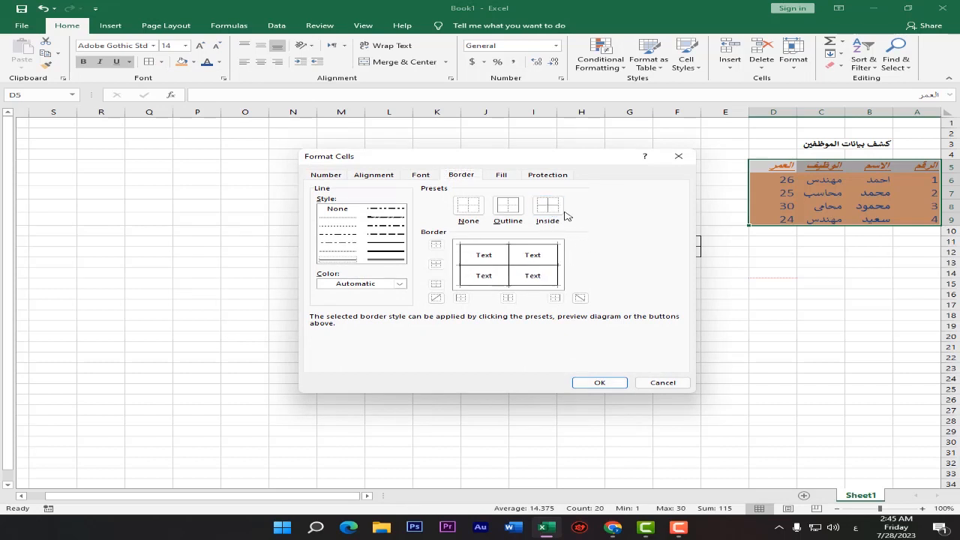
pyautogui.click(604, 384)
pyautogui.click(758, 316)
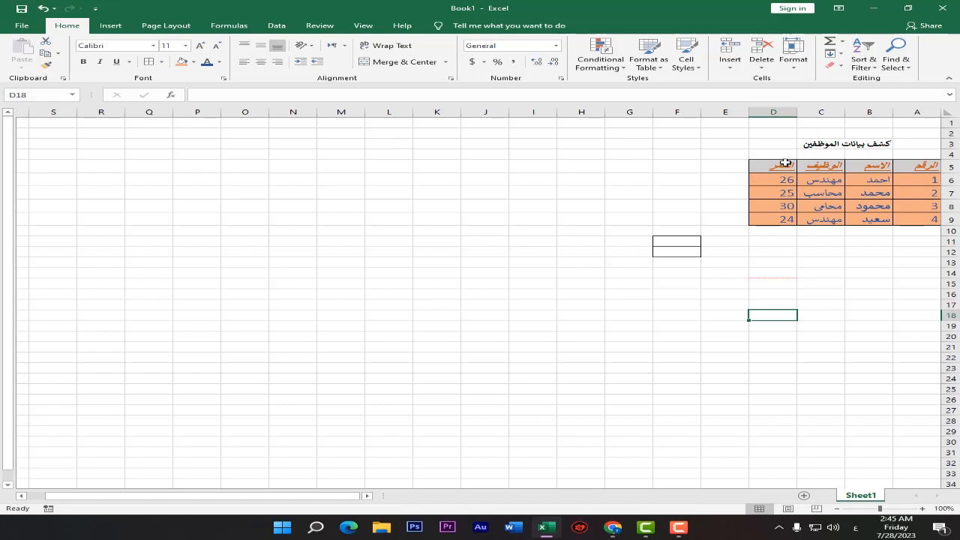
# Step: Add both diagonal borders to every cell of the employee table A5:D9 through the Format Cells border settings
pyautogui.moveTo(778, 169); pyautogui.dragTo(924, 218)
pyautogui.click(869, 241)
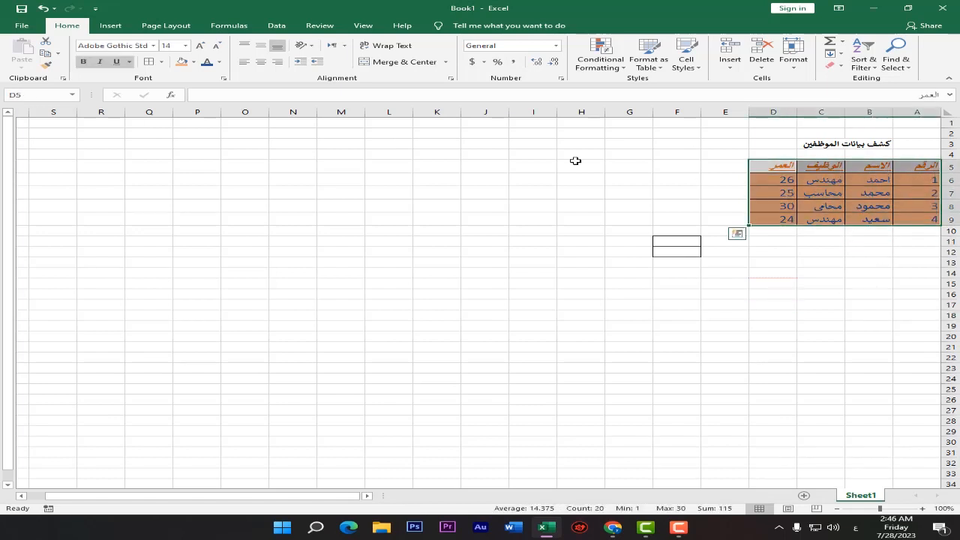
pyautogui.click(161, 62)
pyautogui.click(196, 332)
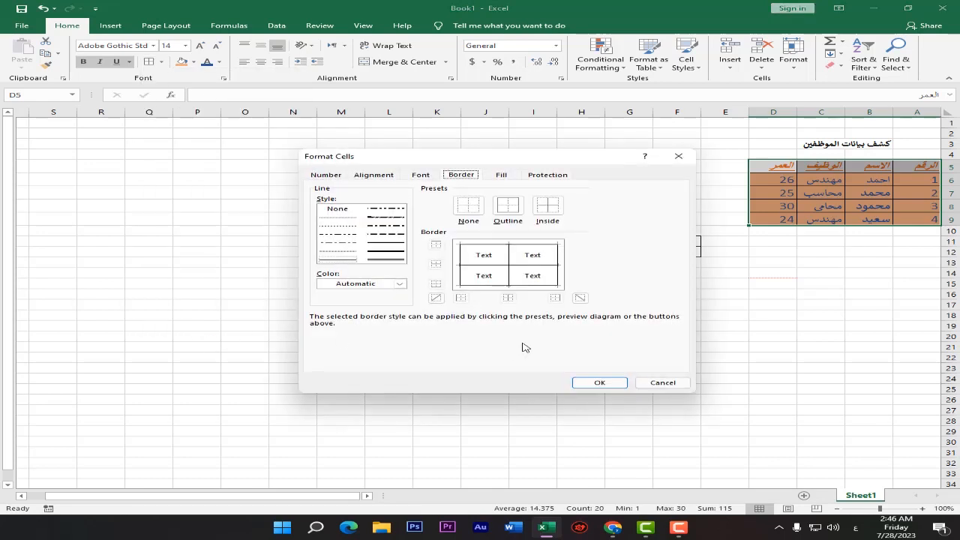
pyautogui.click(437, 298)
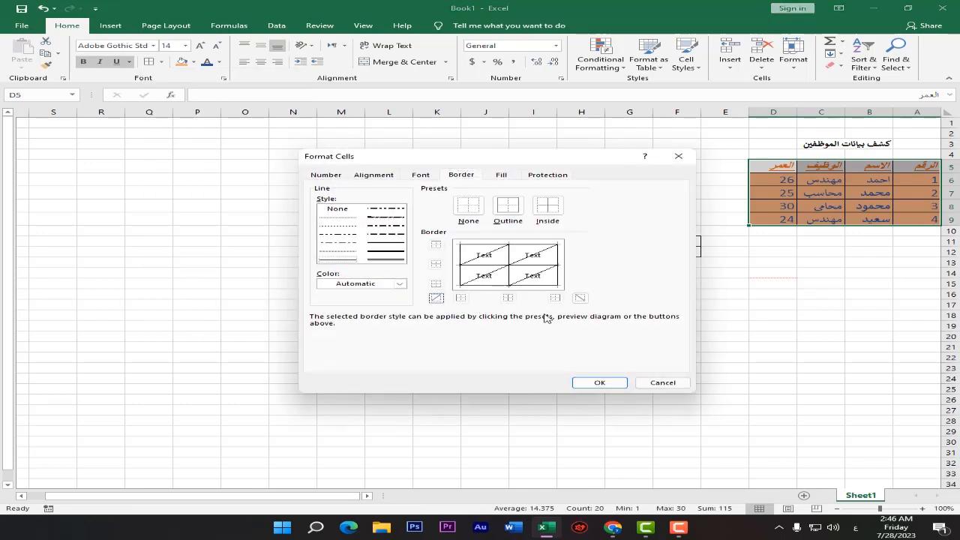
pyautogui.click(580, 299)
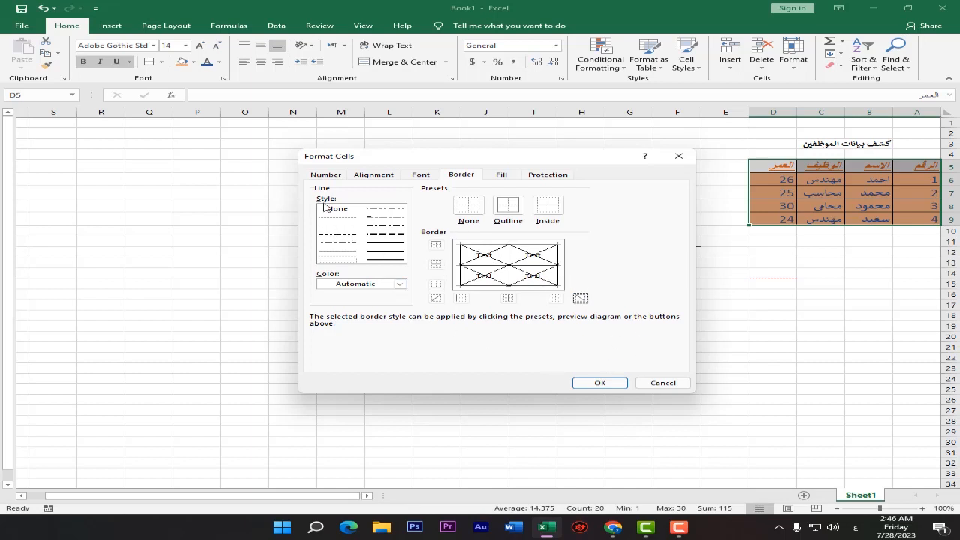
pyautogui.click(387, 252)
pyautogui.click(387, 261)
pyautogui.click(339, 260)
pyautogui.click(597, 388)
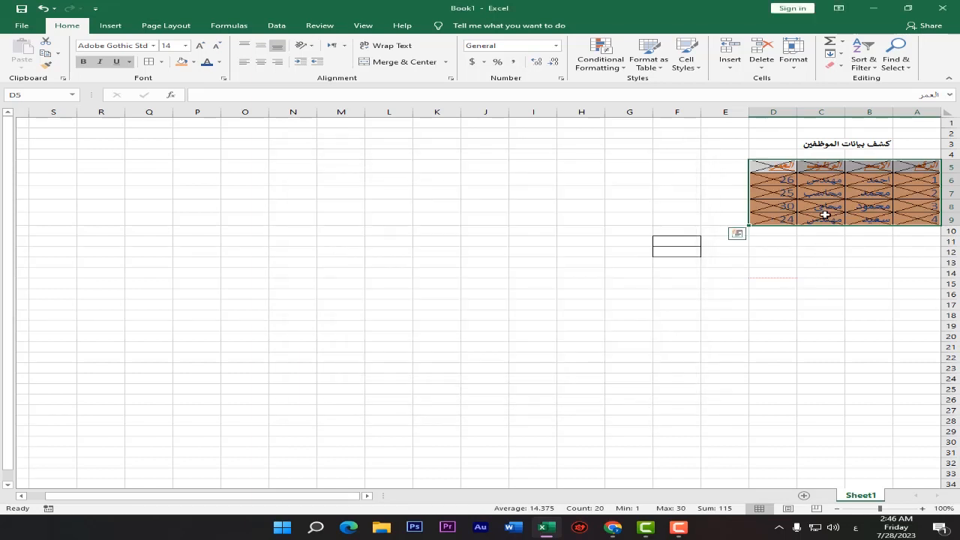
pyautogui.click(824, 212)
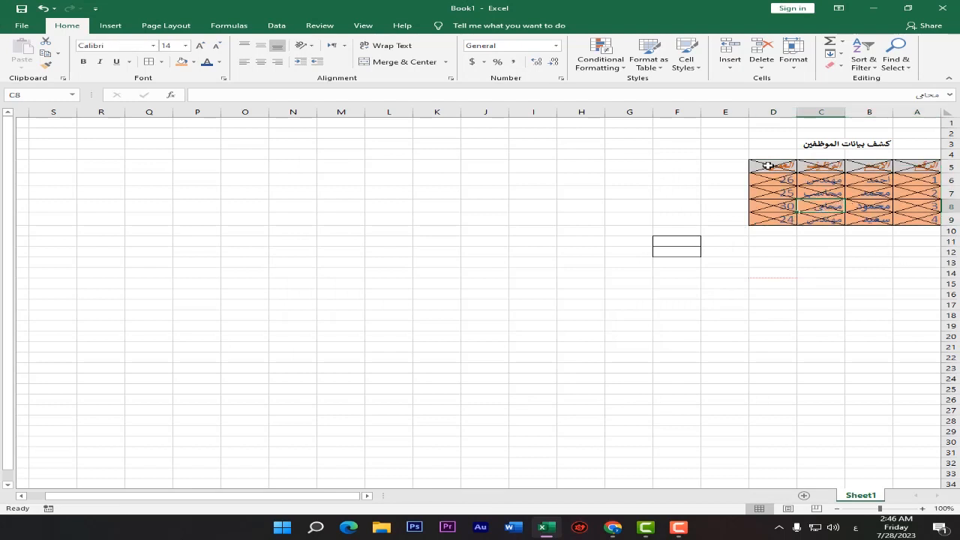
# Step: Clear the employee table A5:D9 with the None border preset and apply only top, inner horizontal and bottom borders in Format Cells
pyautogui.moveTo(767, 163); pyautogui.dragTo(916, 224)
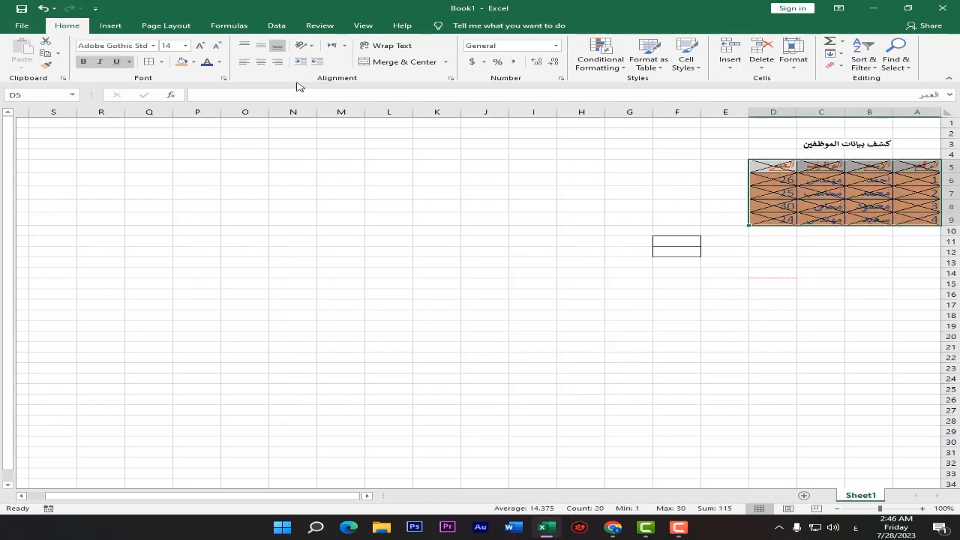
pyautogui.click(164, 62)
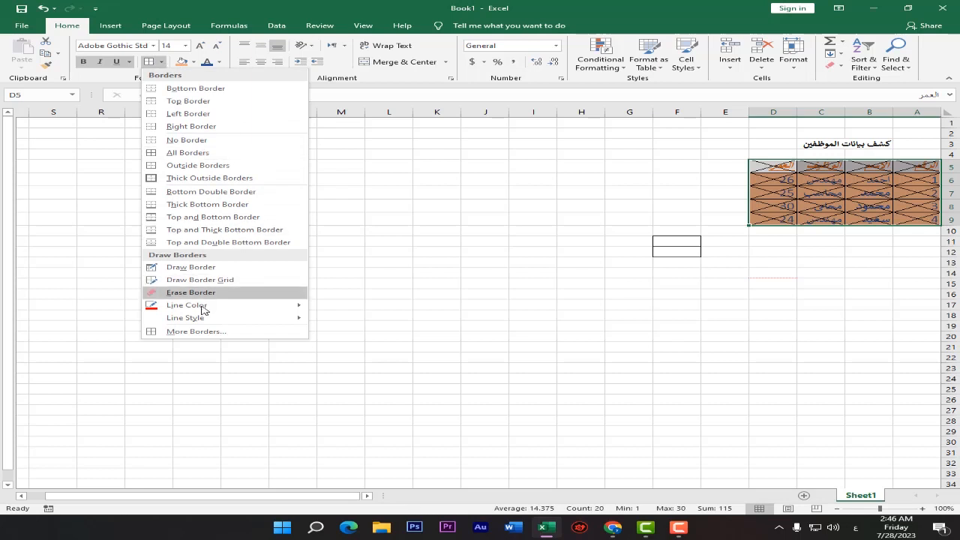
pyautogui.click(189, 331)
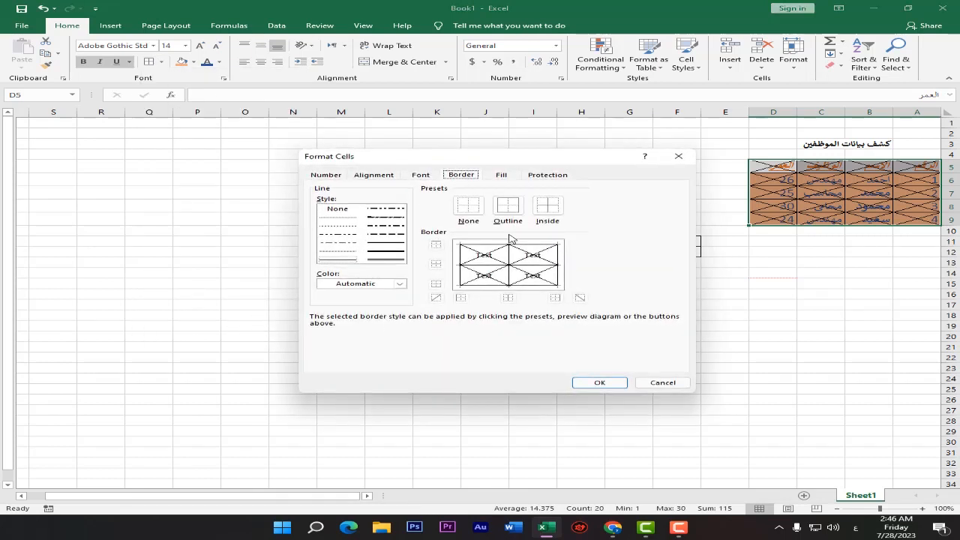
pyautogui.click(469, 205)
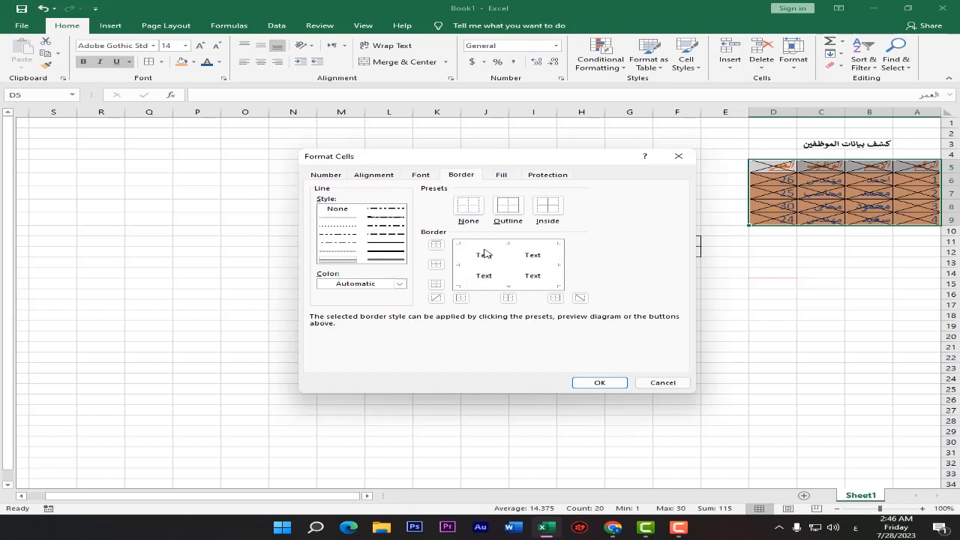
pyautogui.click(436, 265)
pyautogui.click(436, 246)
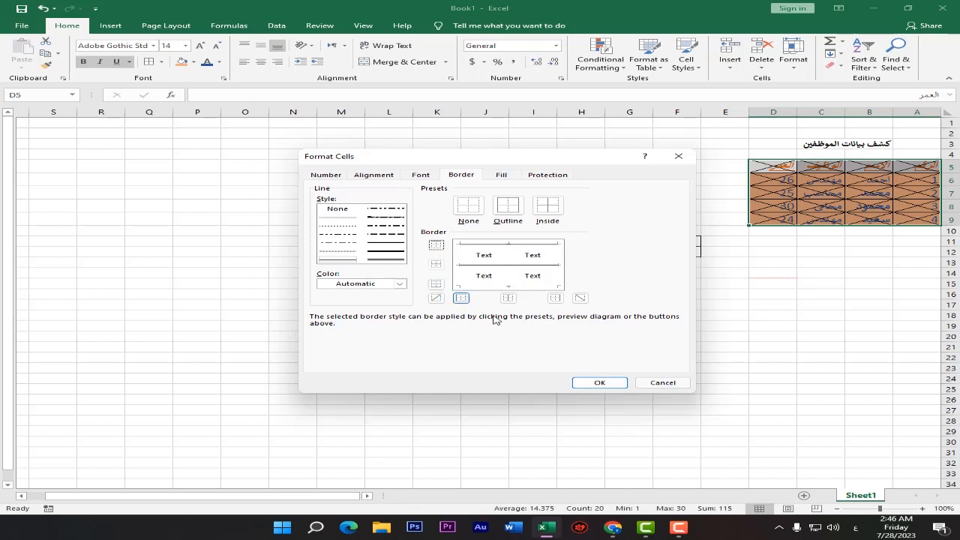
pyautogui.click(436, 284)
pyautogui.click(609, 383)
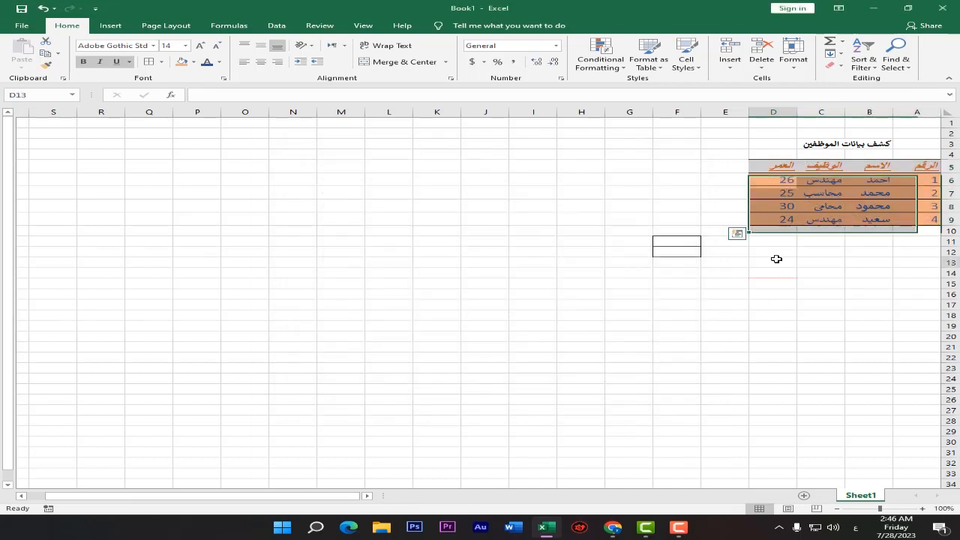
pyautogui.click(776, 259)
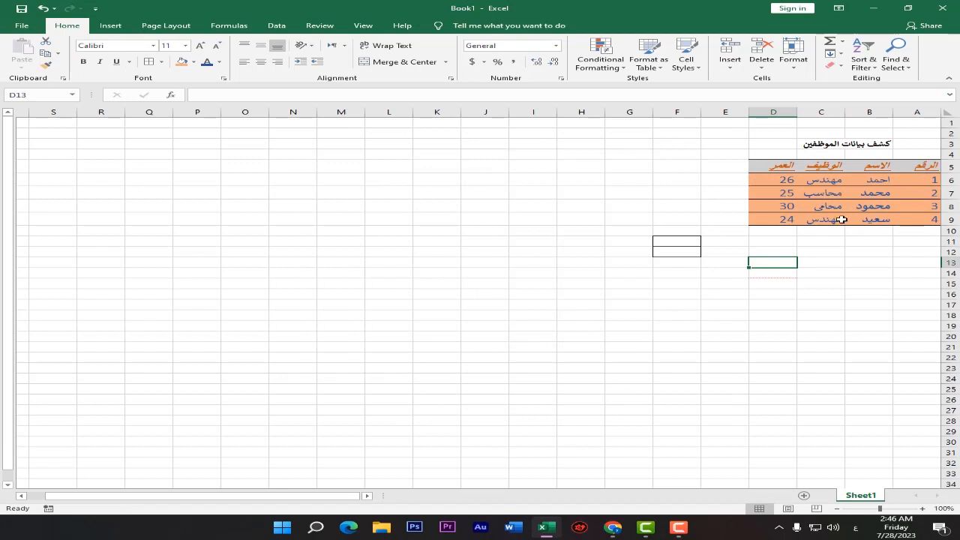